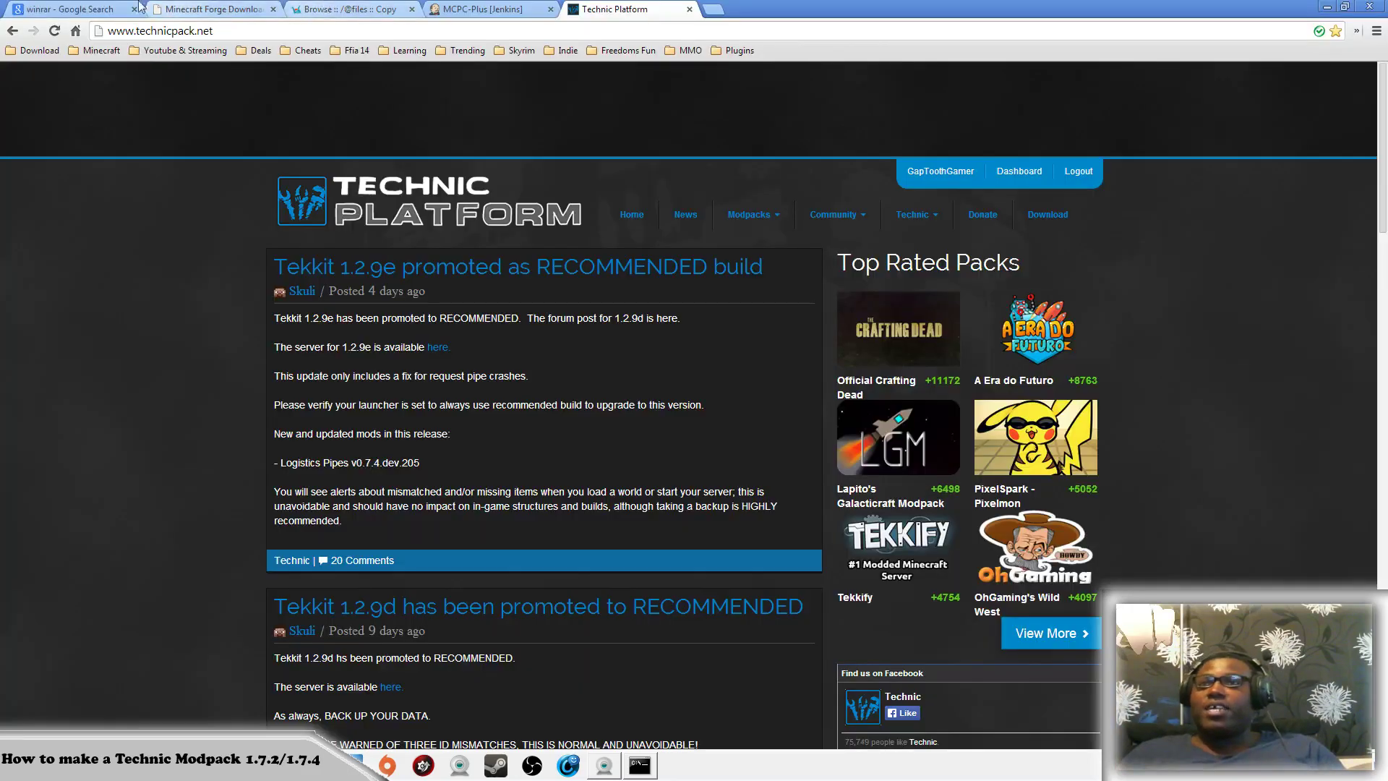
Review the WinRAR search results and the Minecraft Forge downloads page, checking the 1.7.2 build 10.12.1.1083 entry
click(72, 8)
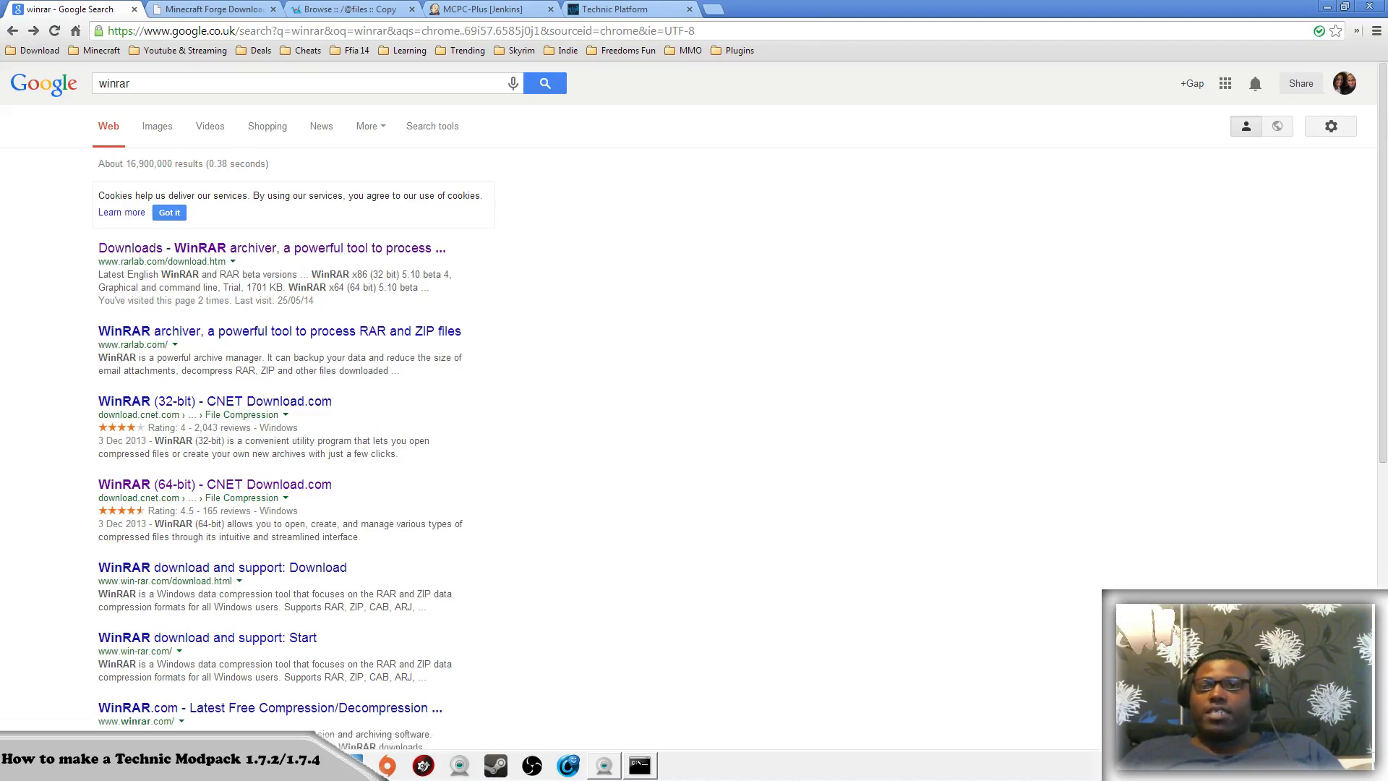
click(211, 9)
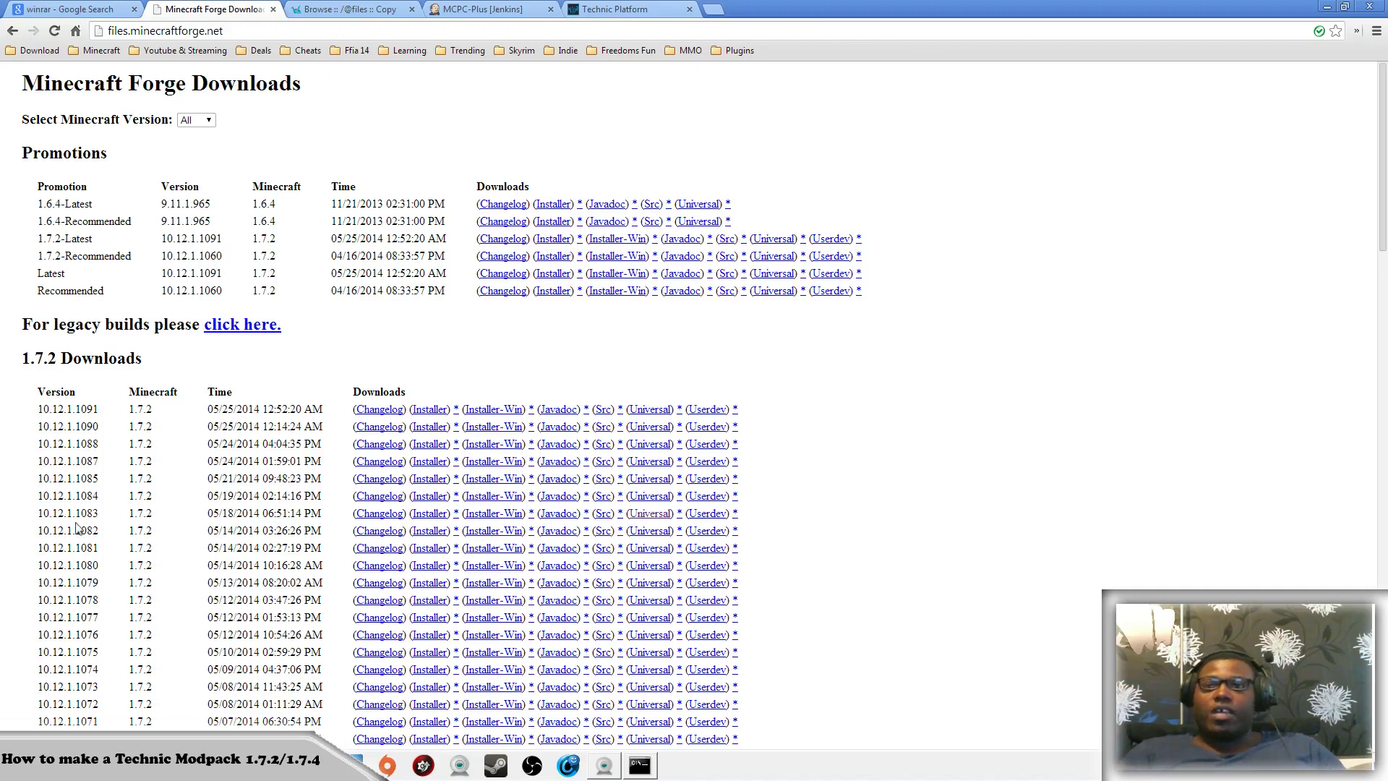
drag(49, 513, 159, 532)
click(163, 505)
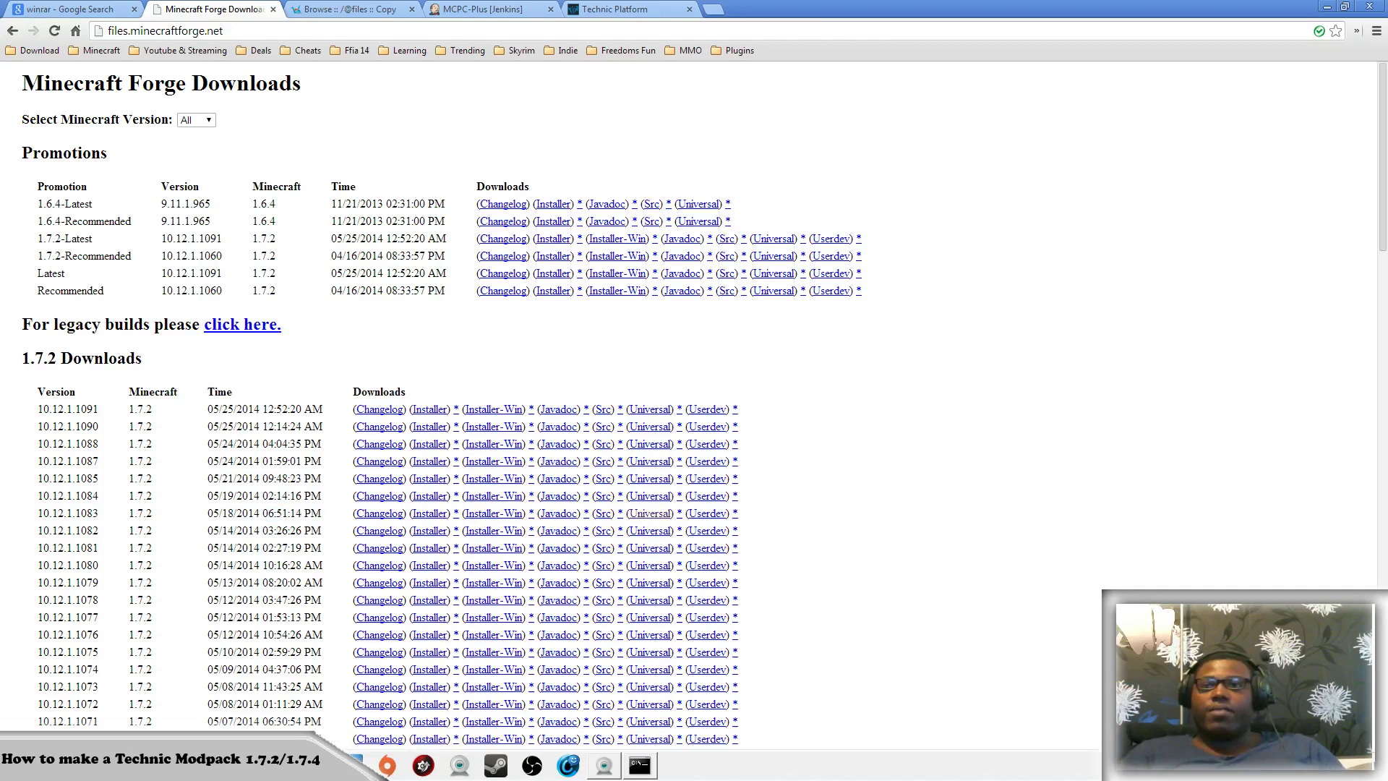
Download modpack template.zip from the Copy cloud storage files
click(356, 8)
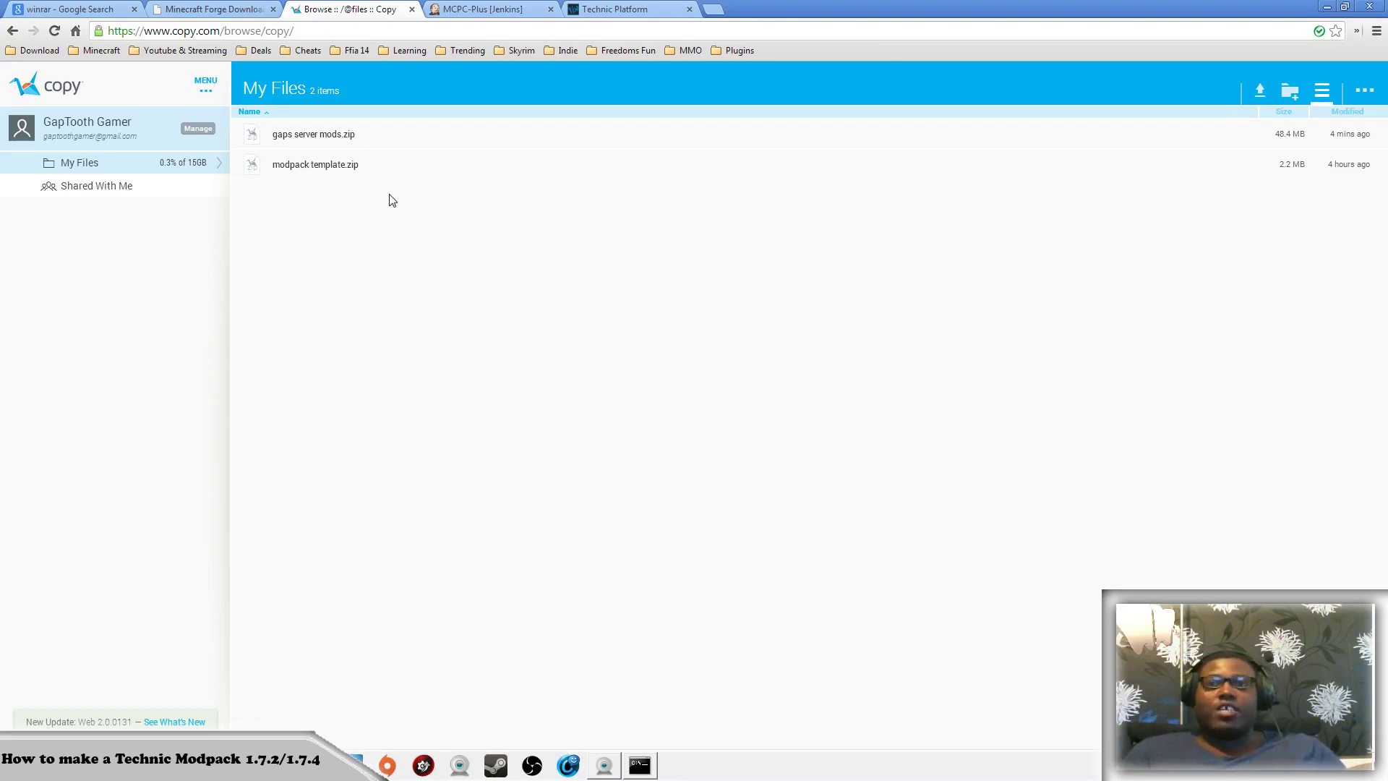
right_click(331, 168)
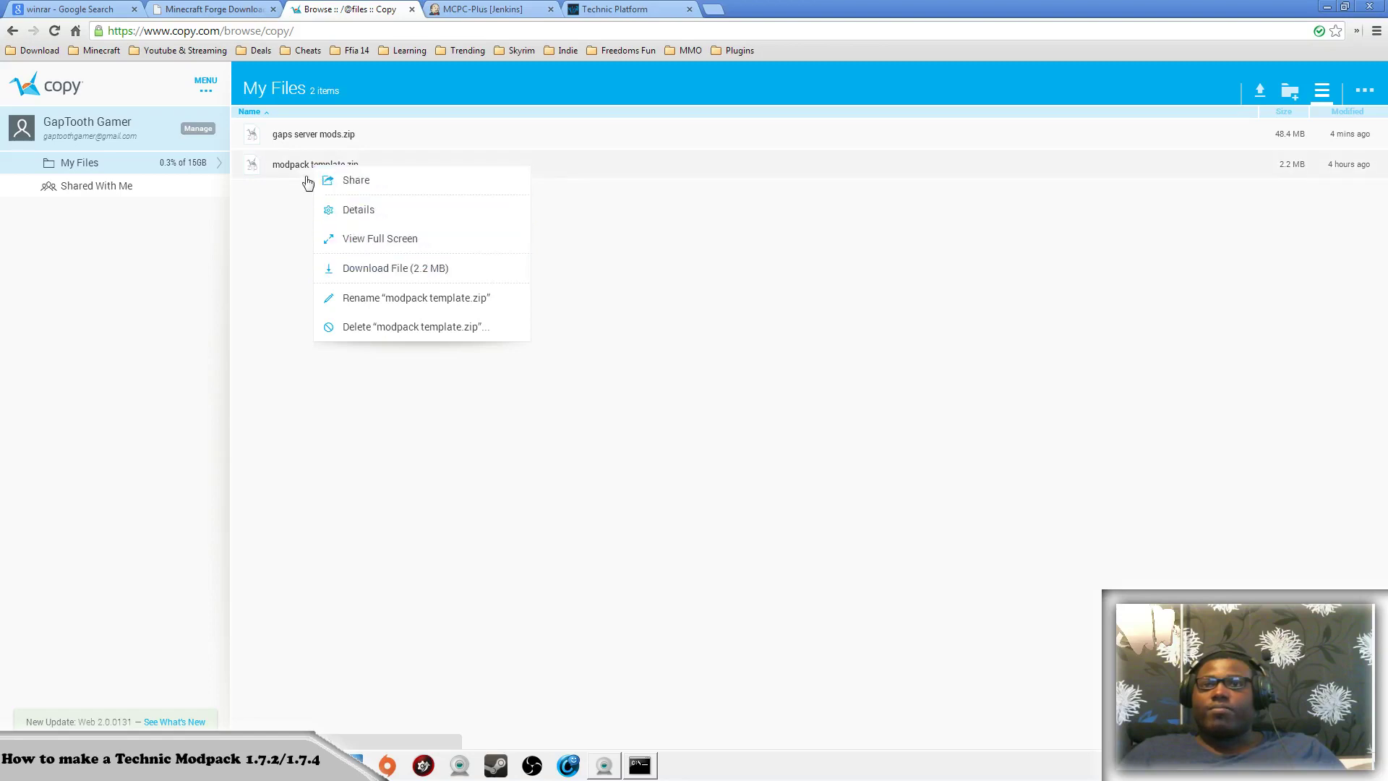
click(386, 269)
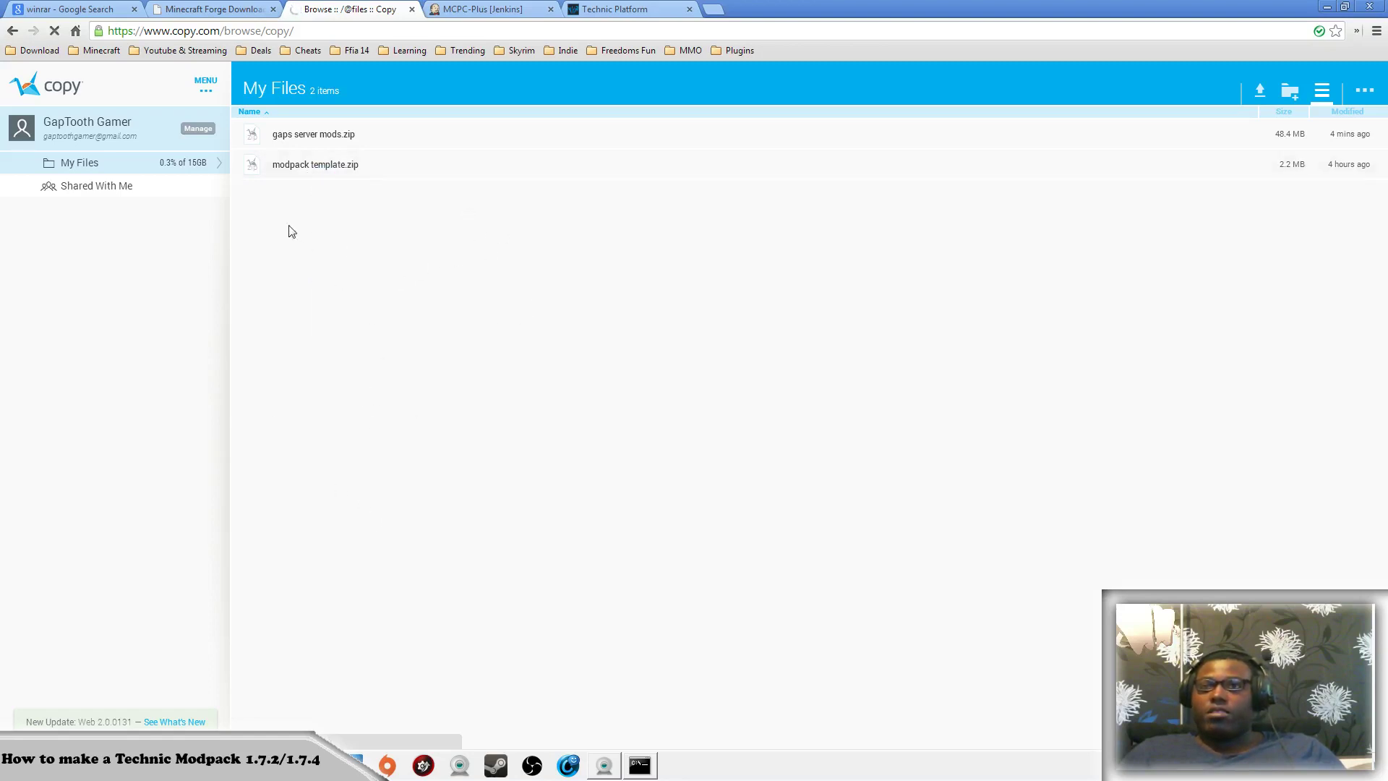
click(318, 165)
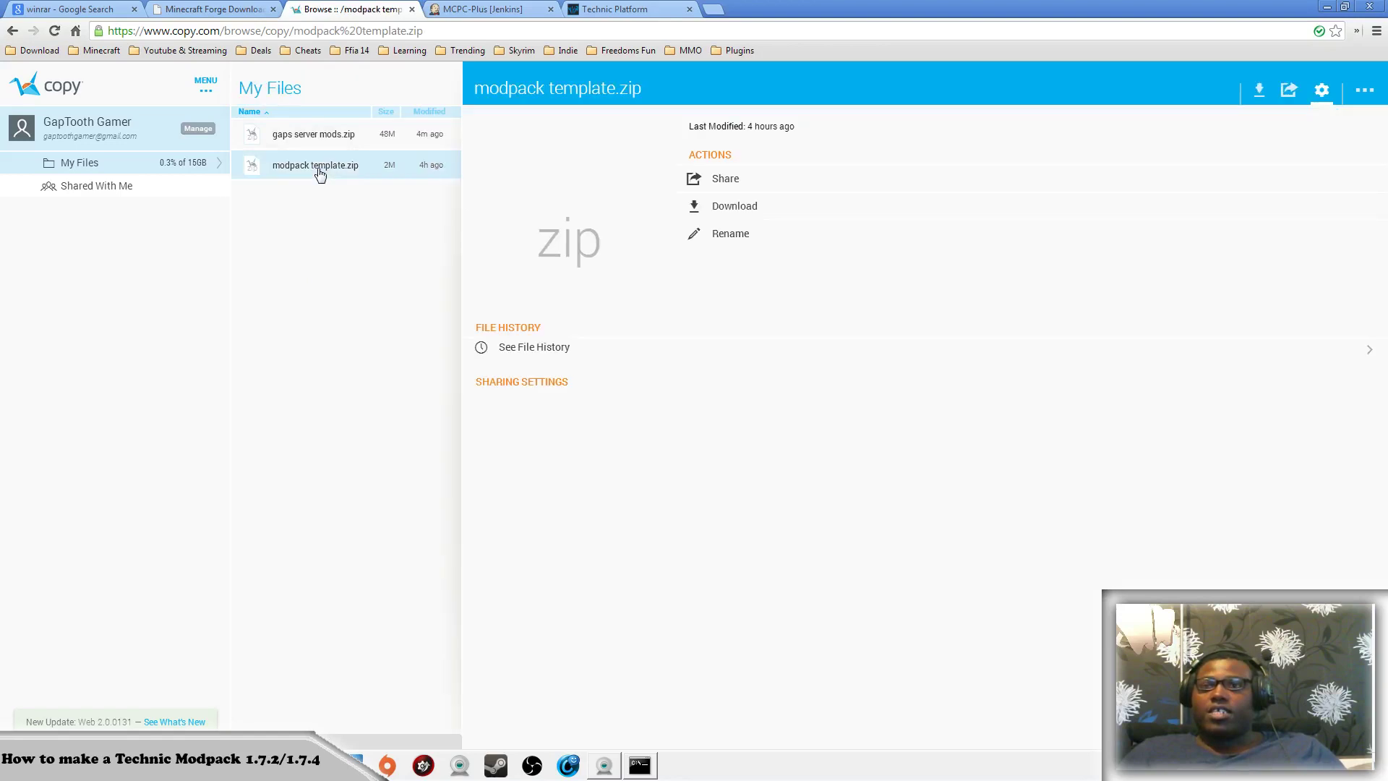
click(751, 207)
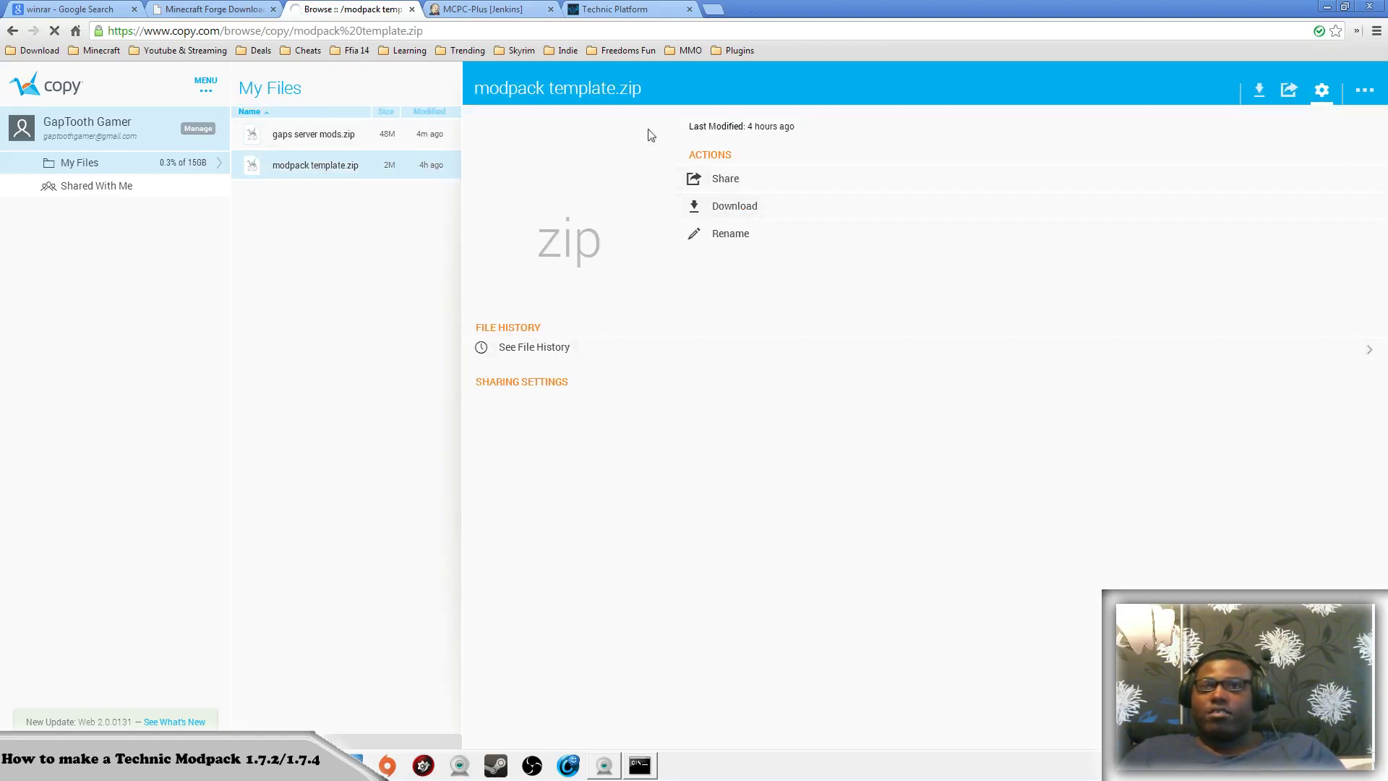
Switch to File Explorer and move the modpack template archive from the Downloads folder to the desktop
drag(1002, 11, 729, 38)
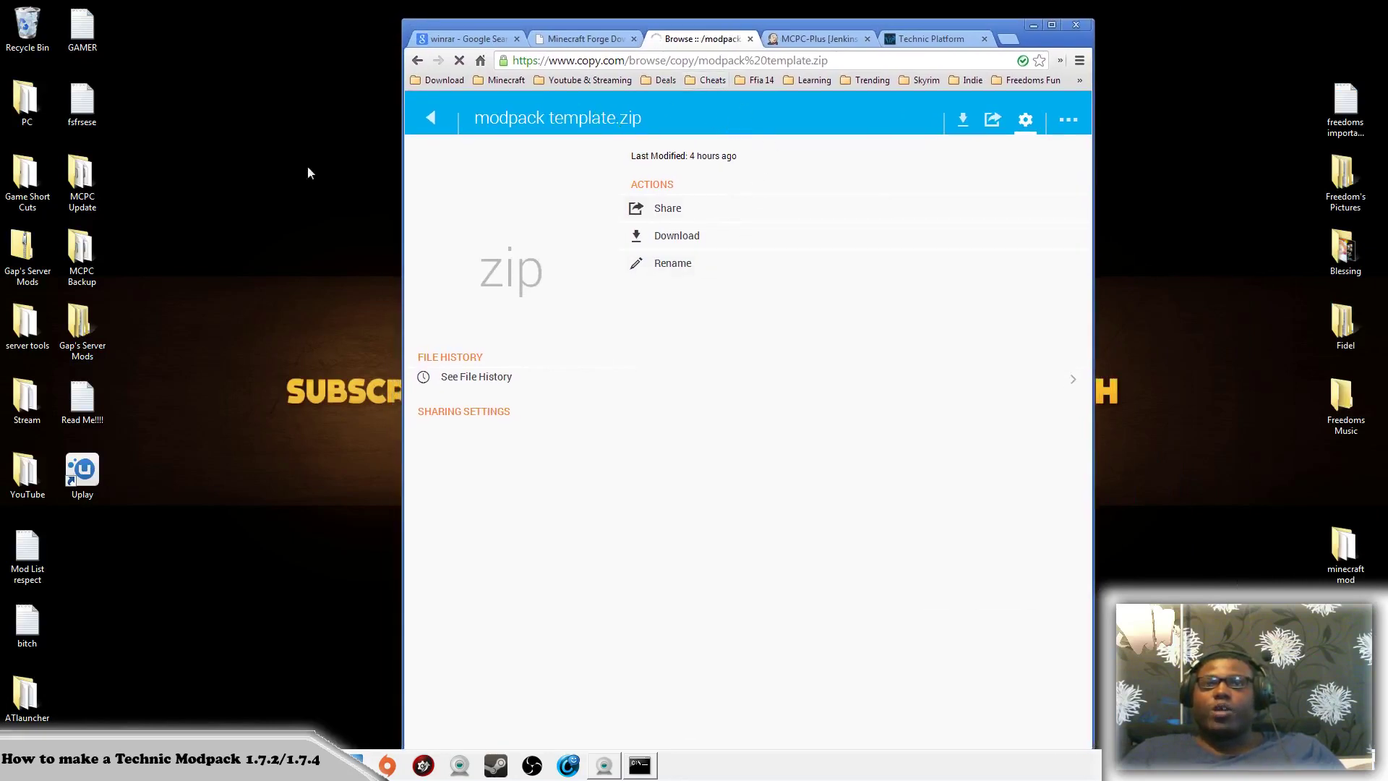
double_click(27, 102)
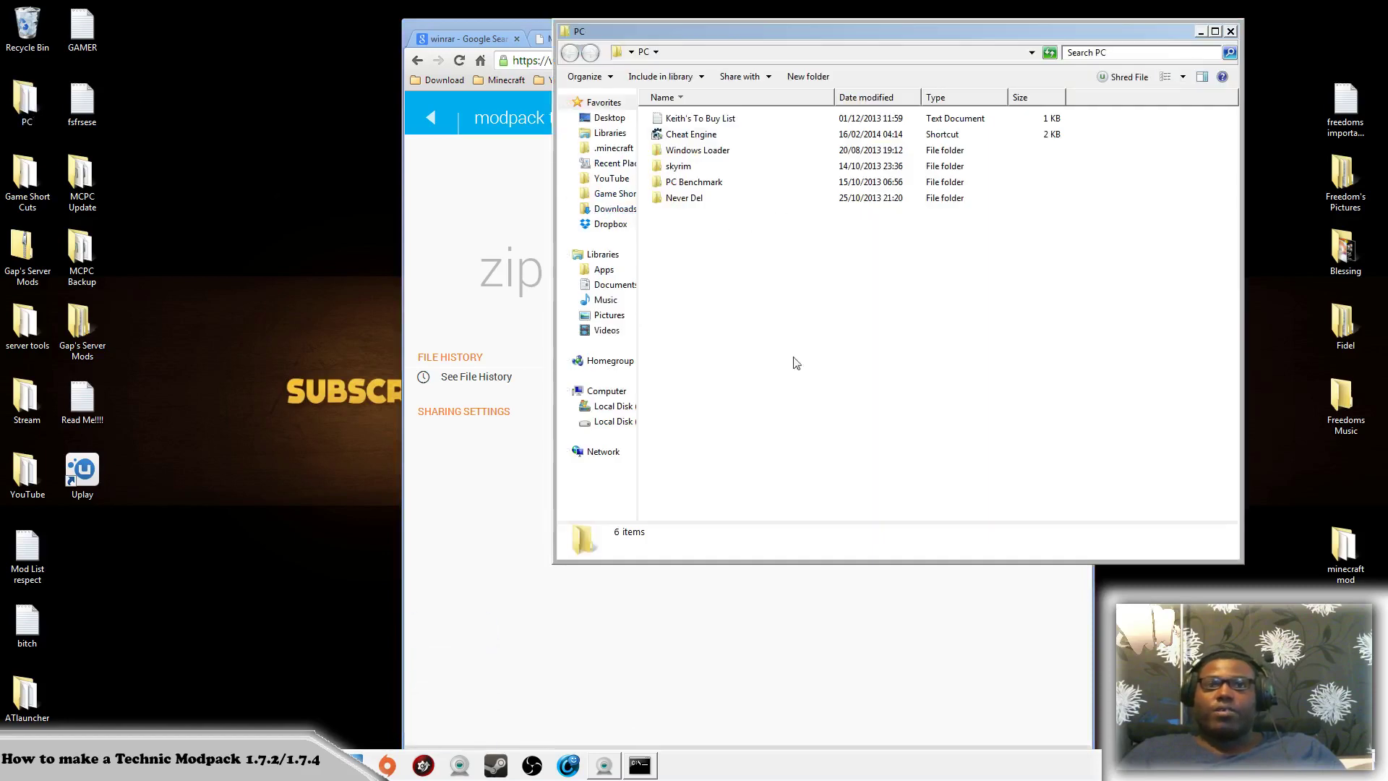
click(443, 303)
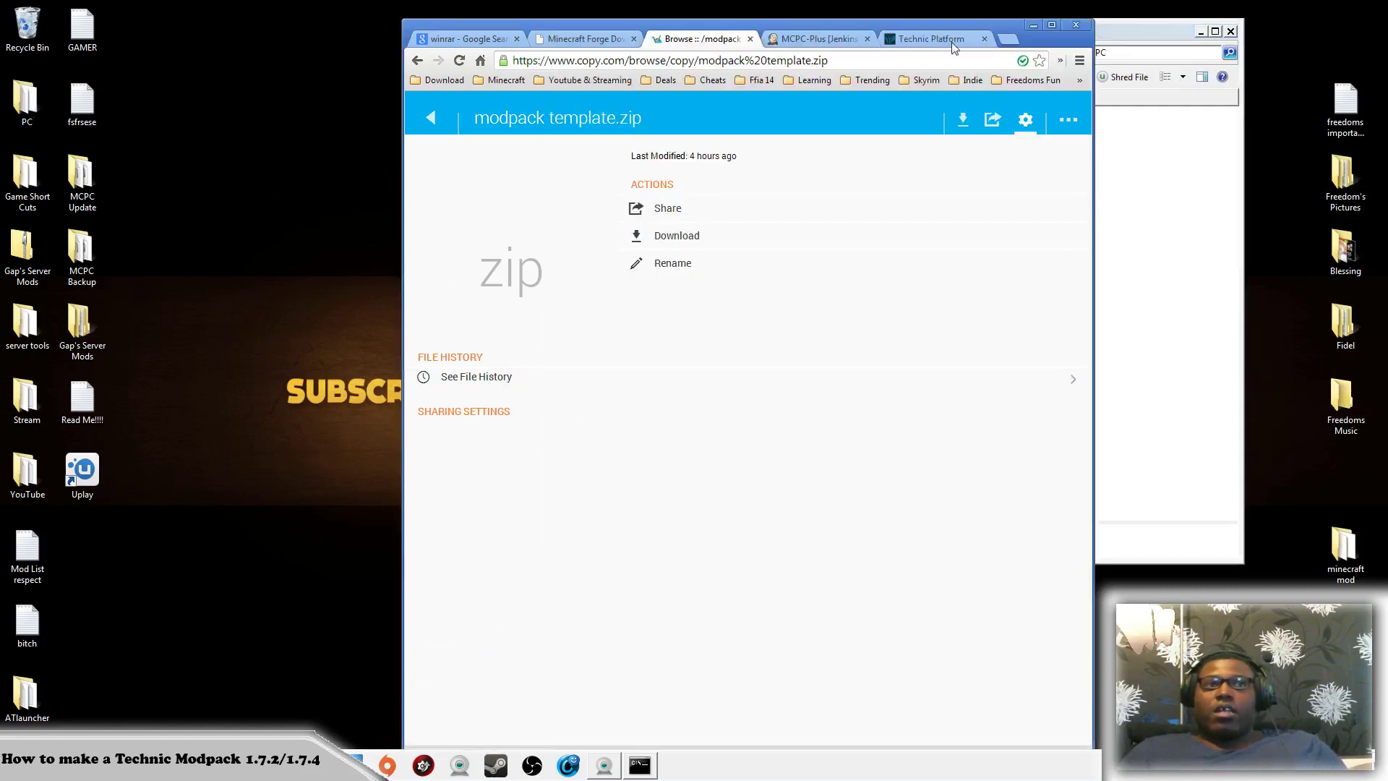
click(1052, 24)
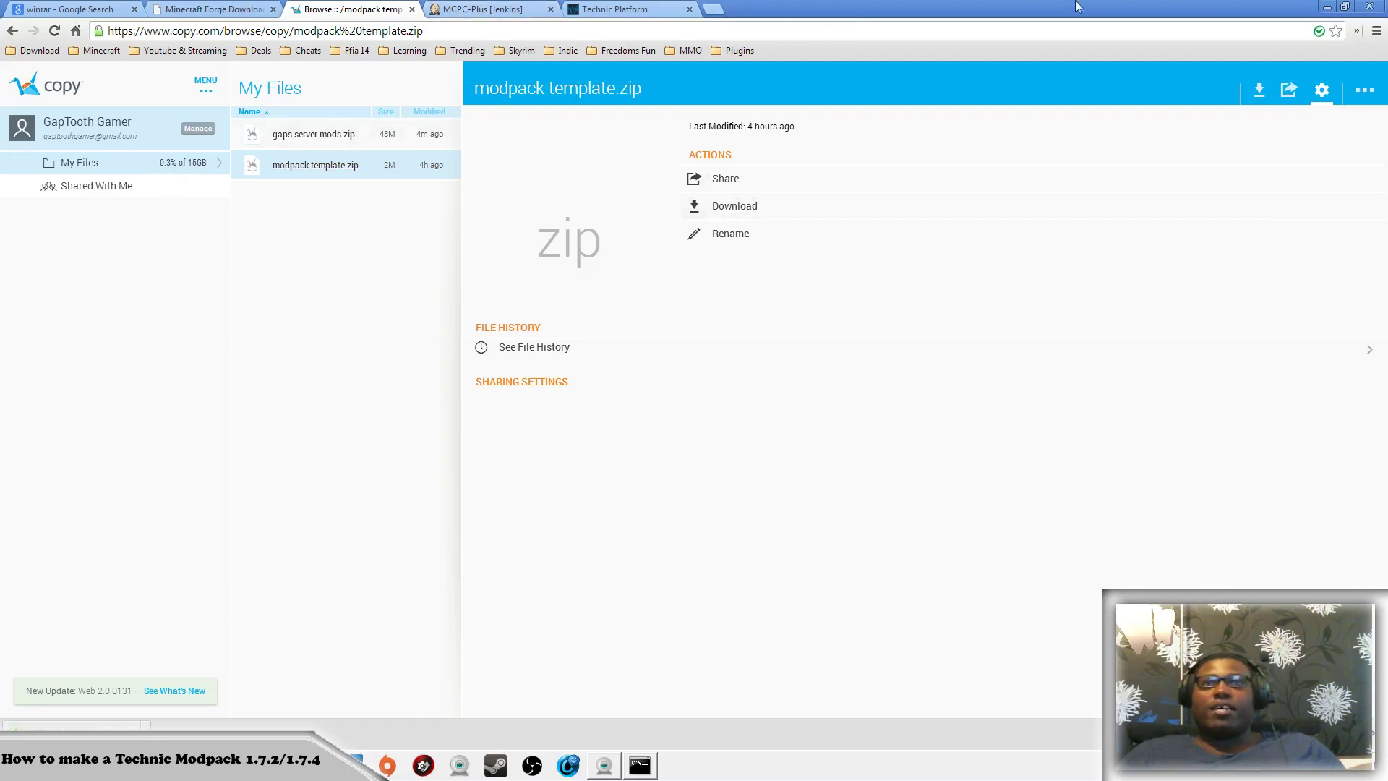
click(1360, 9)
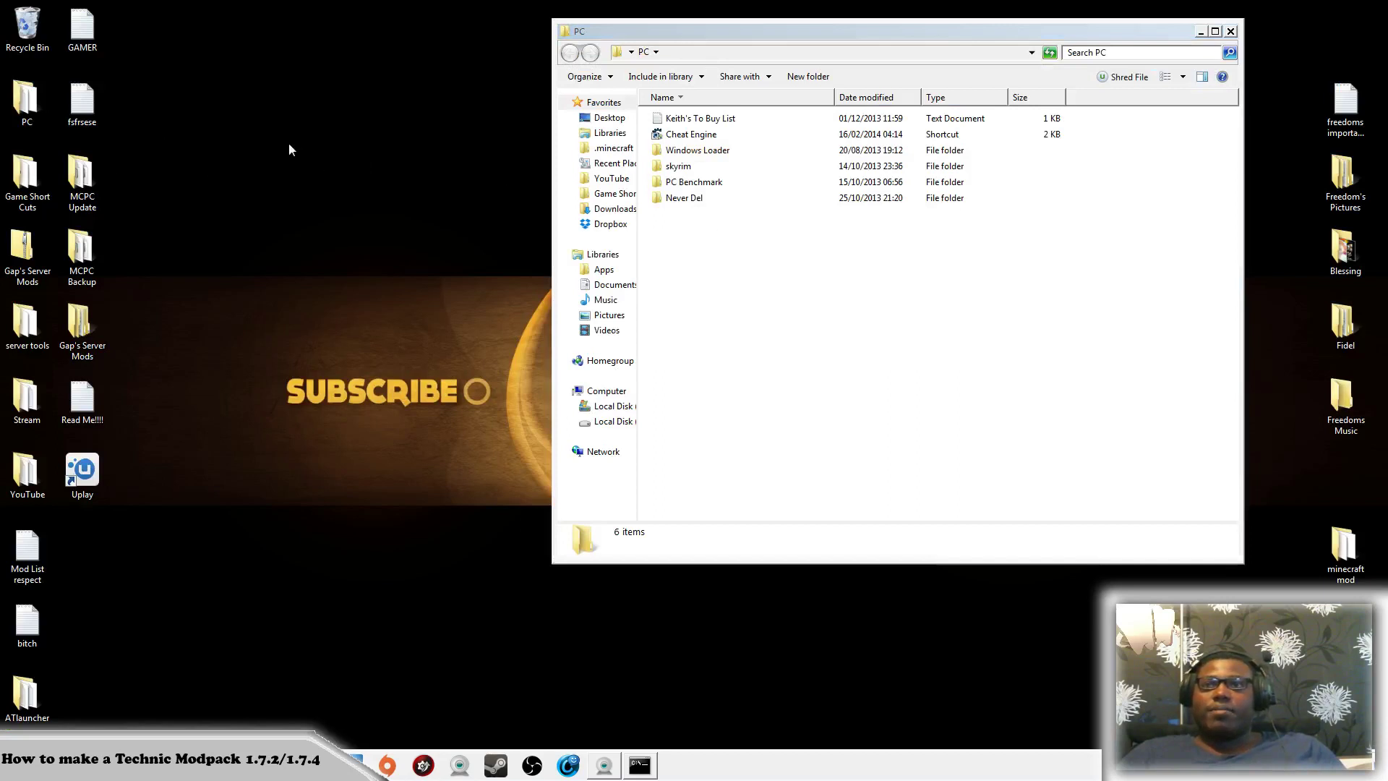
click(614, 209)
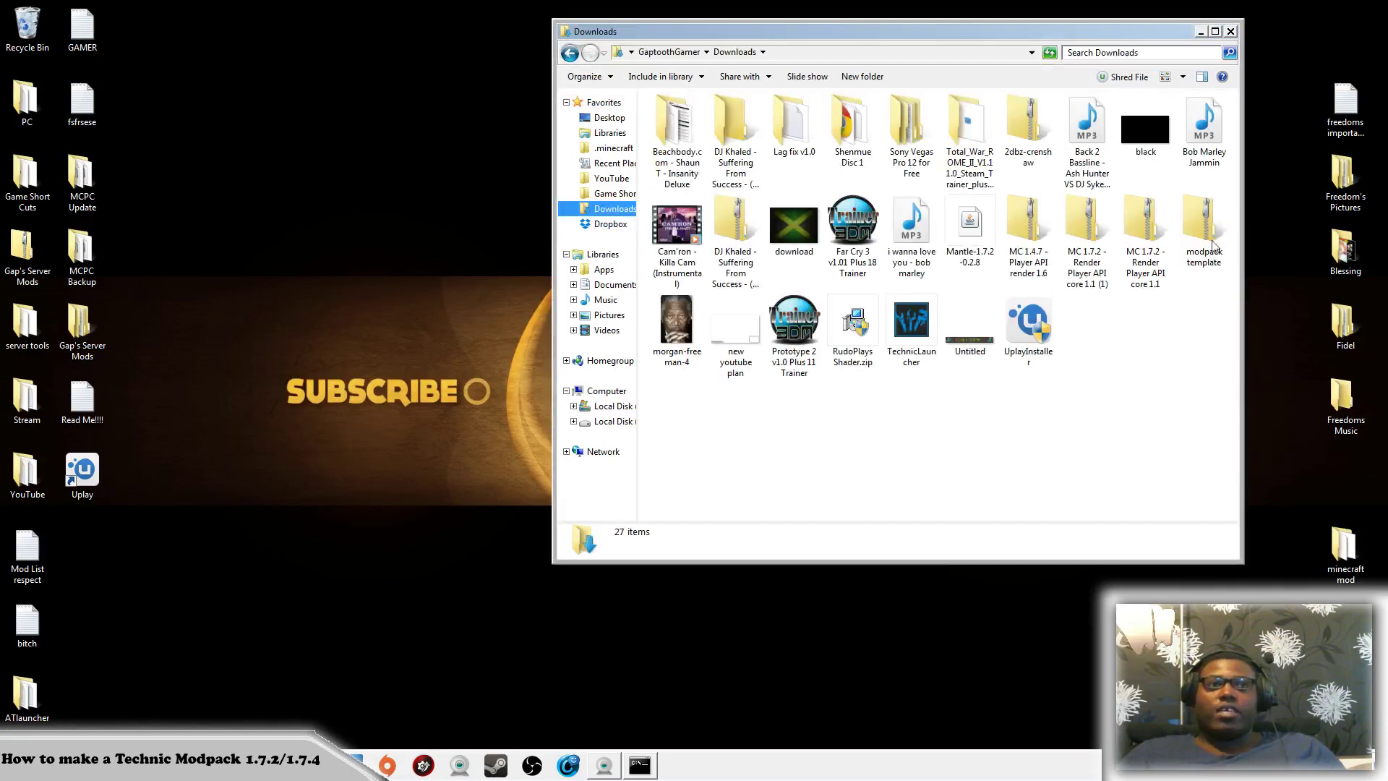
drag(1210, 242, 492, 226)
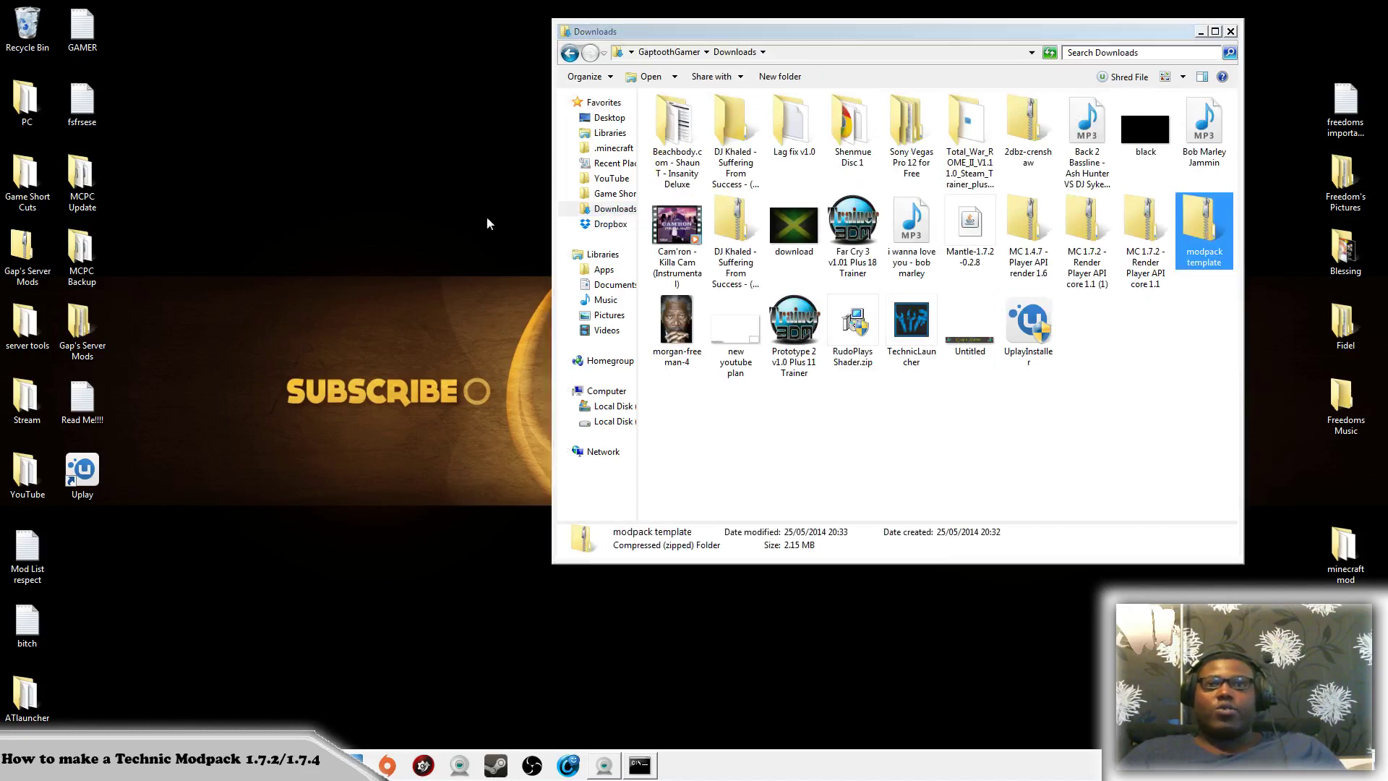
click(1230, 35)
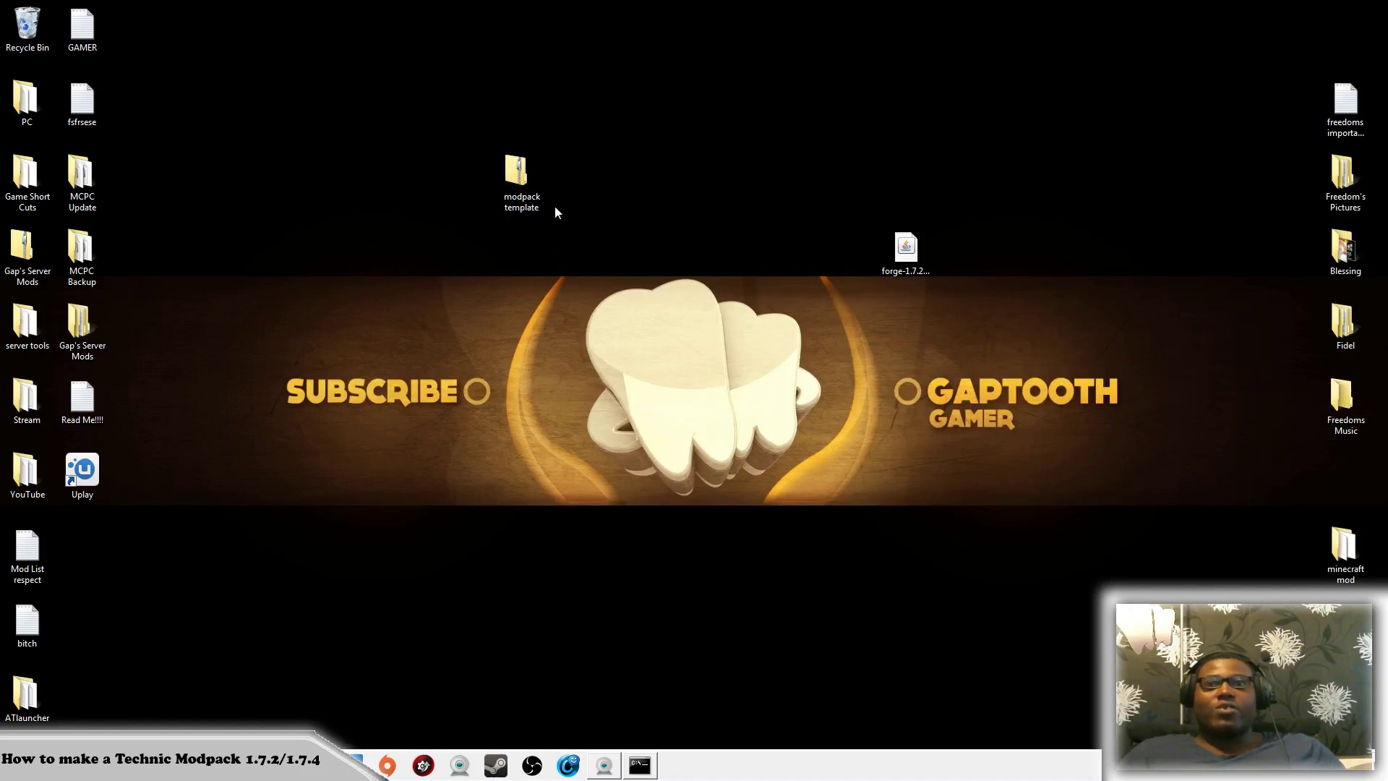
Copy the modpack jar from the bin folder of the modpack template archive to the desktop and close the archive window
double_click(515, 173)
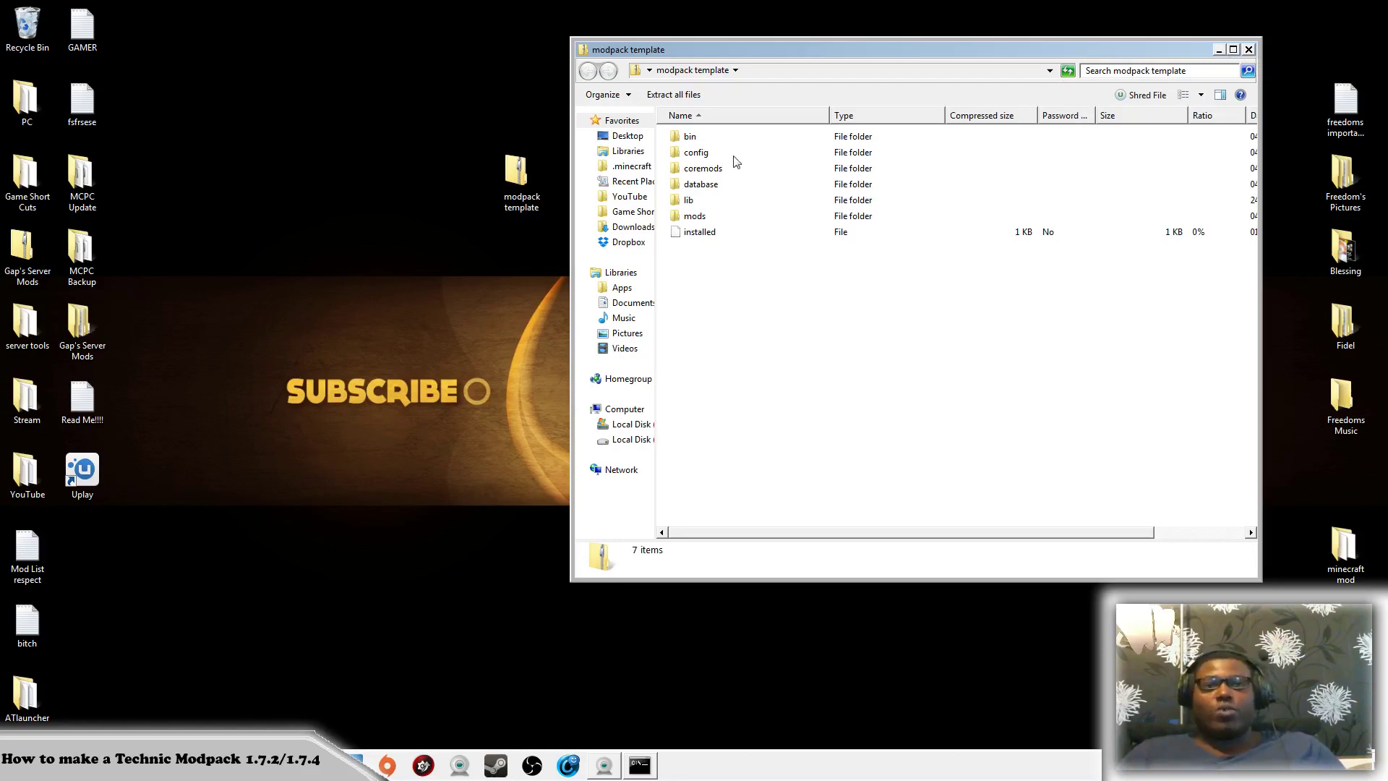
drag(788, 49, 788, 131)
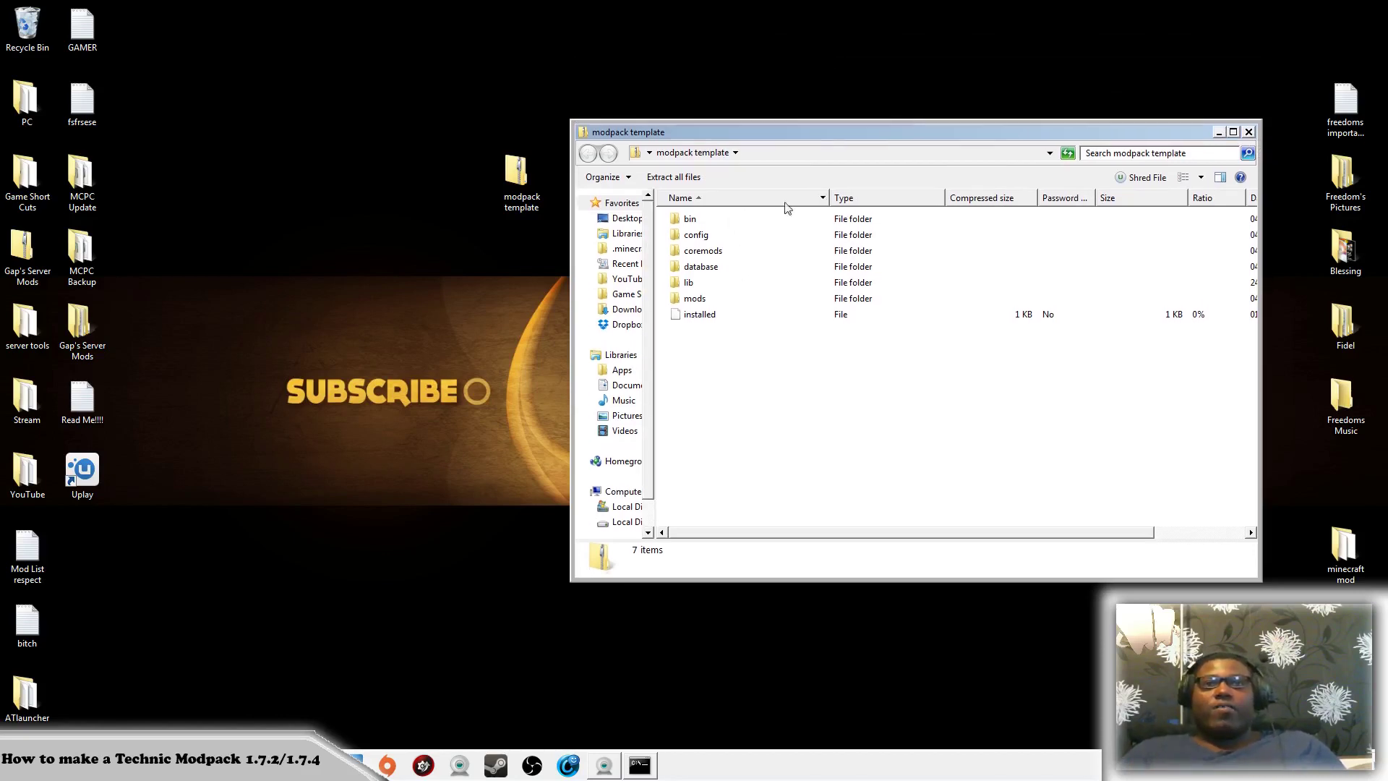
double_click(722, 224)
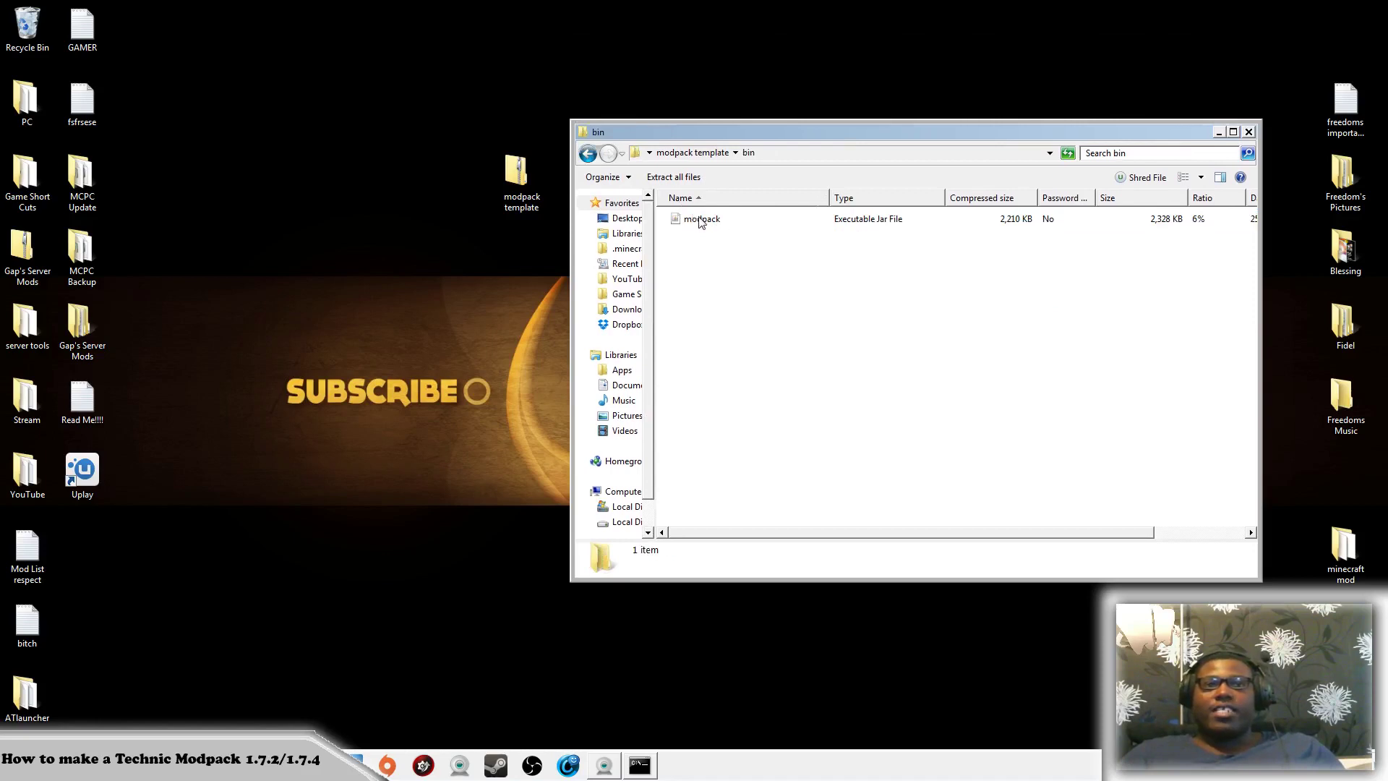
click(700, 220)
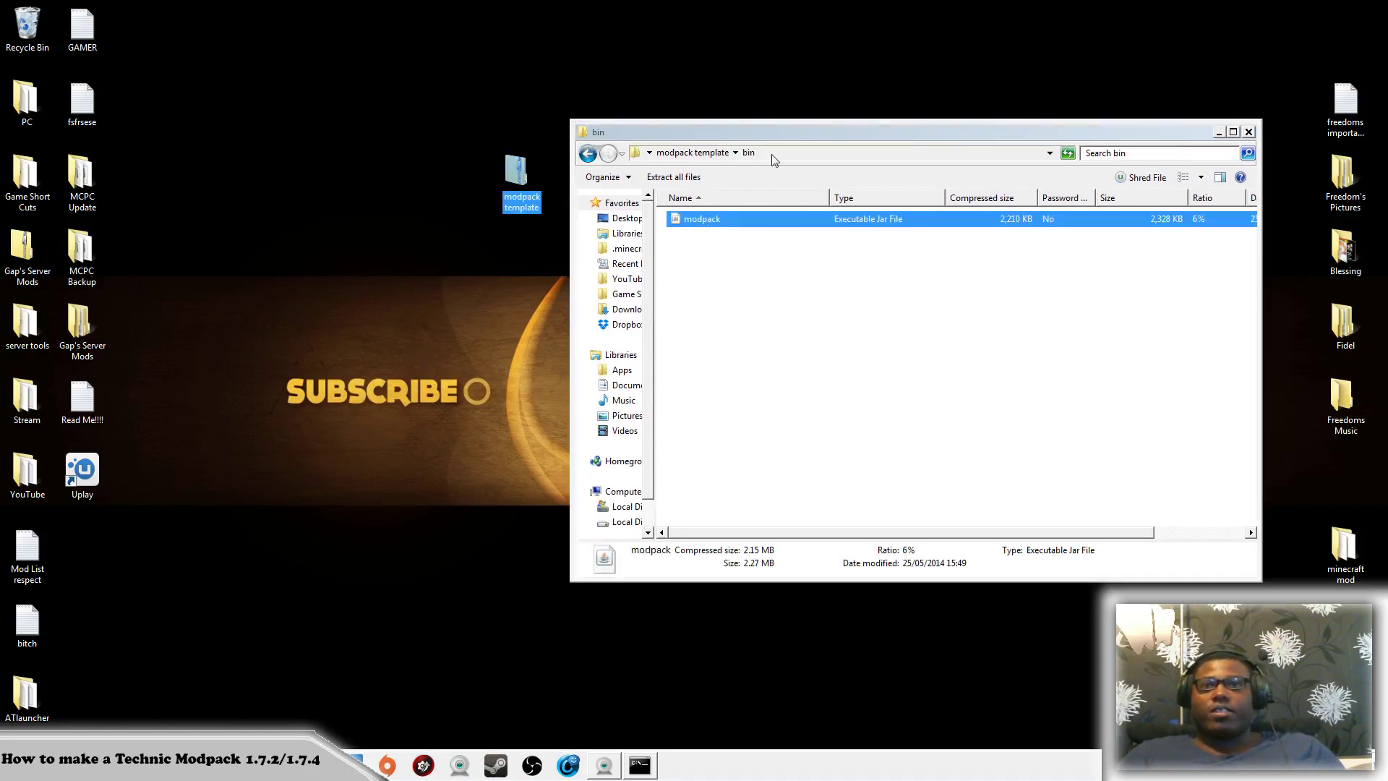
key(ctrl+v)
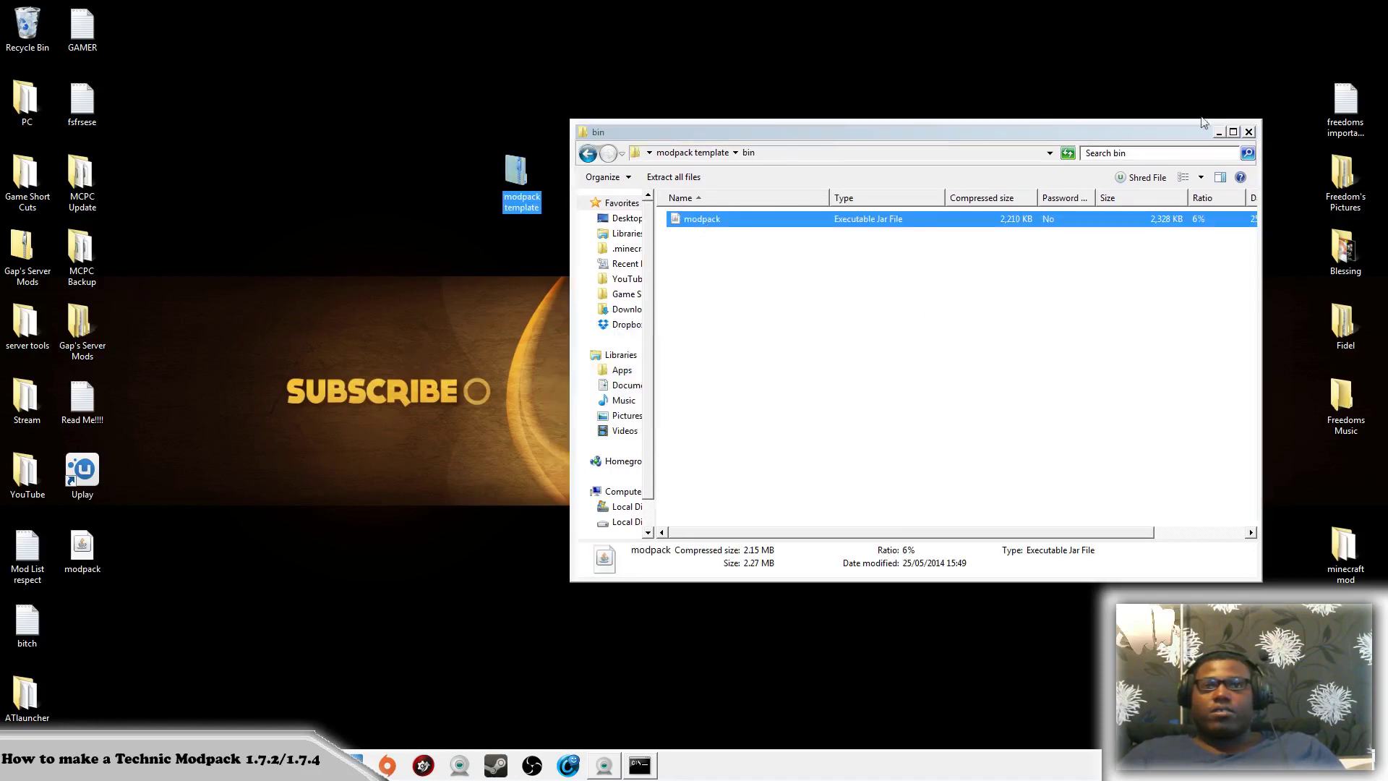
click(1248, 133)
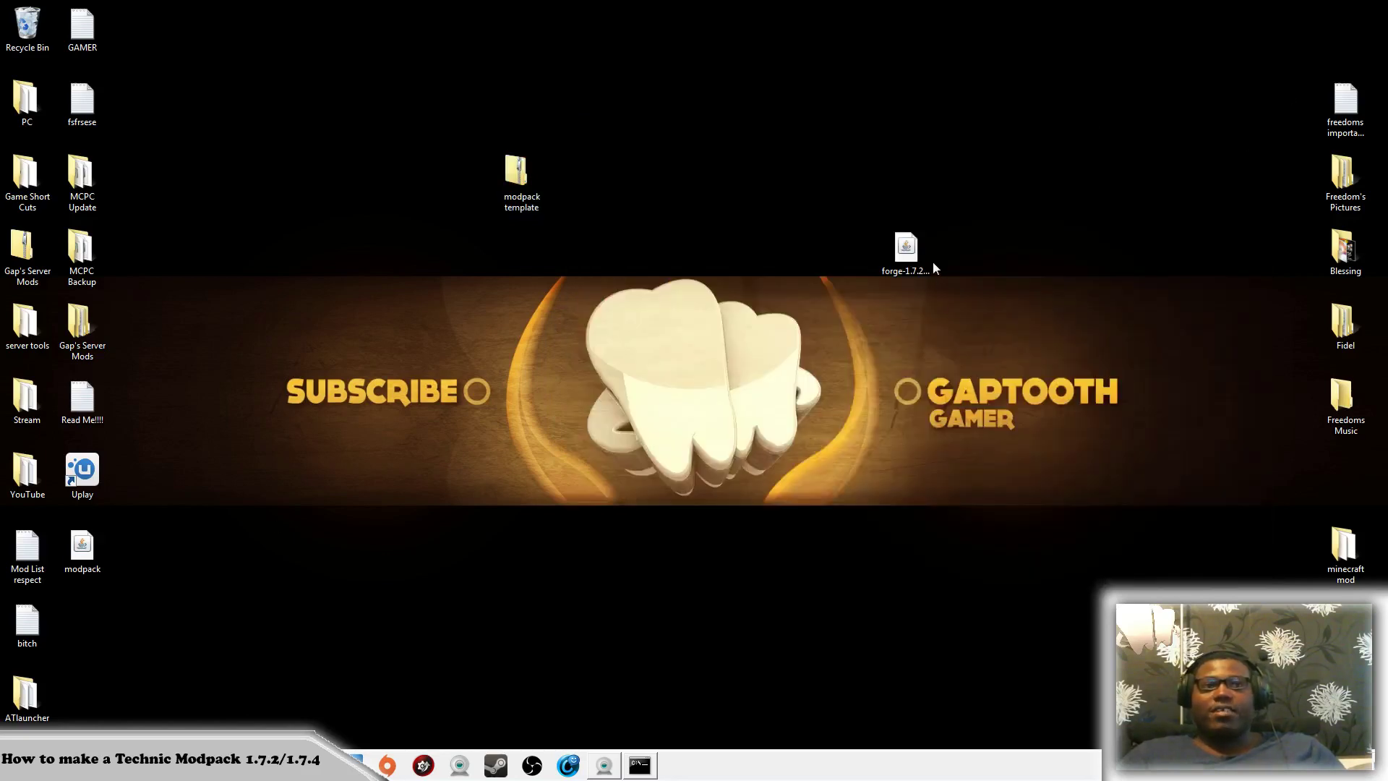
Place the modpack jar mid-desktop and open it with WinRAR archiver, dismissing the licence reminder
drag(81, 546, 603, 373)
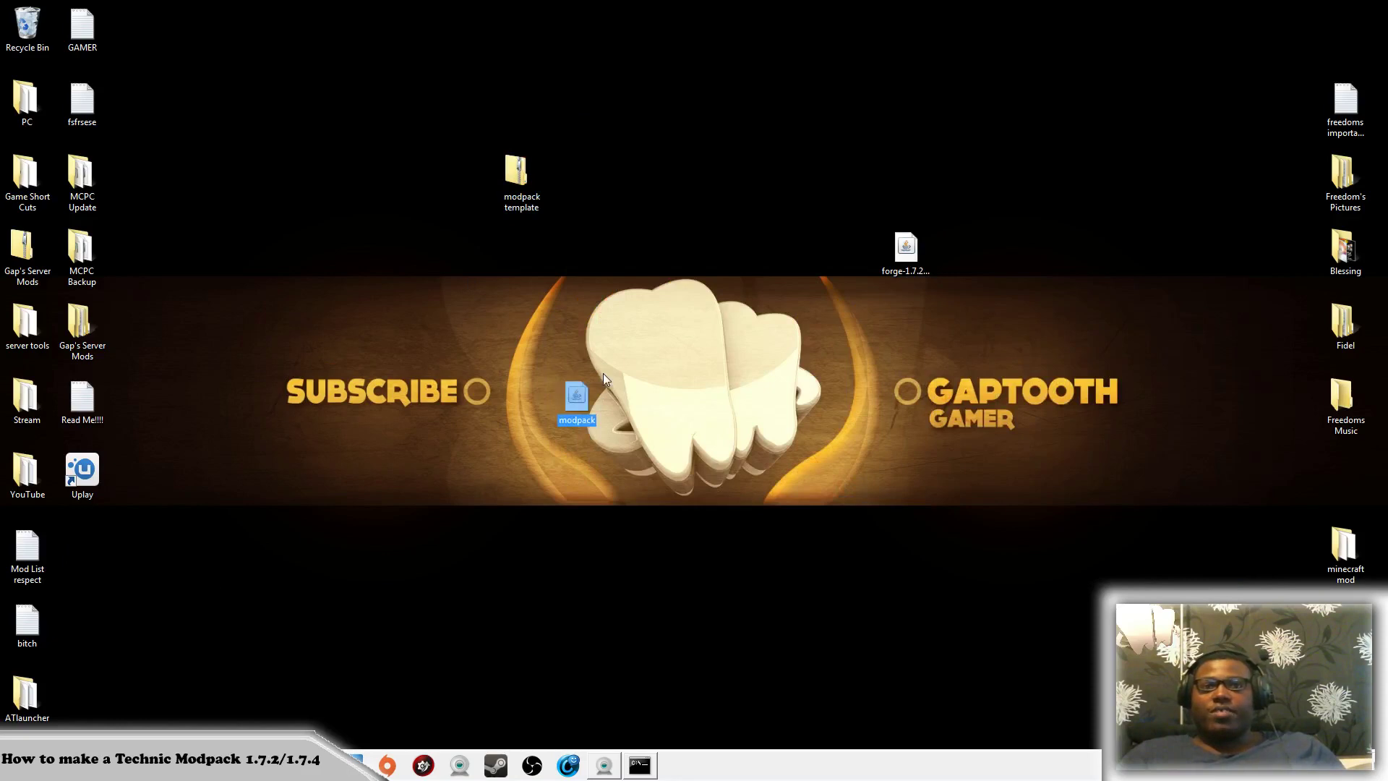
right_click(577, 399)
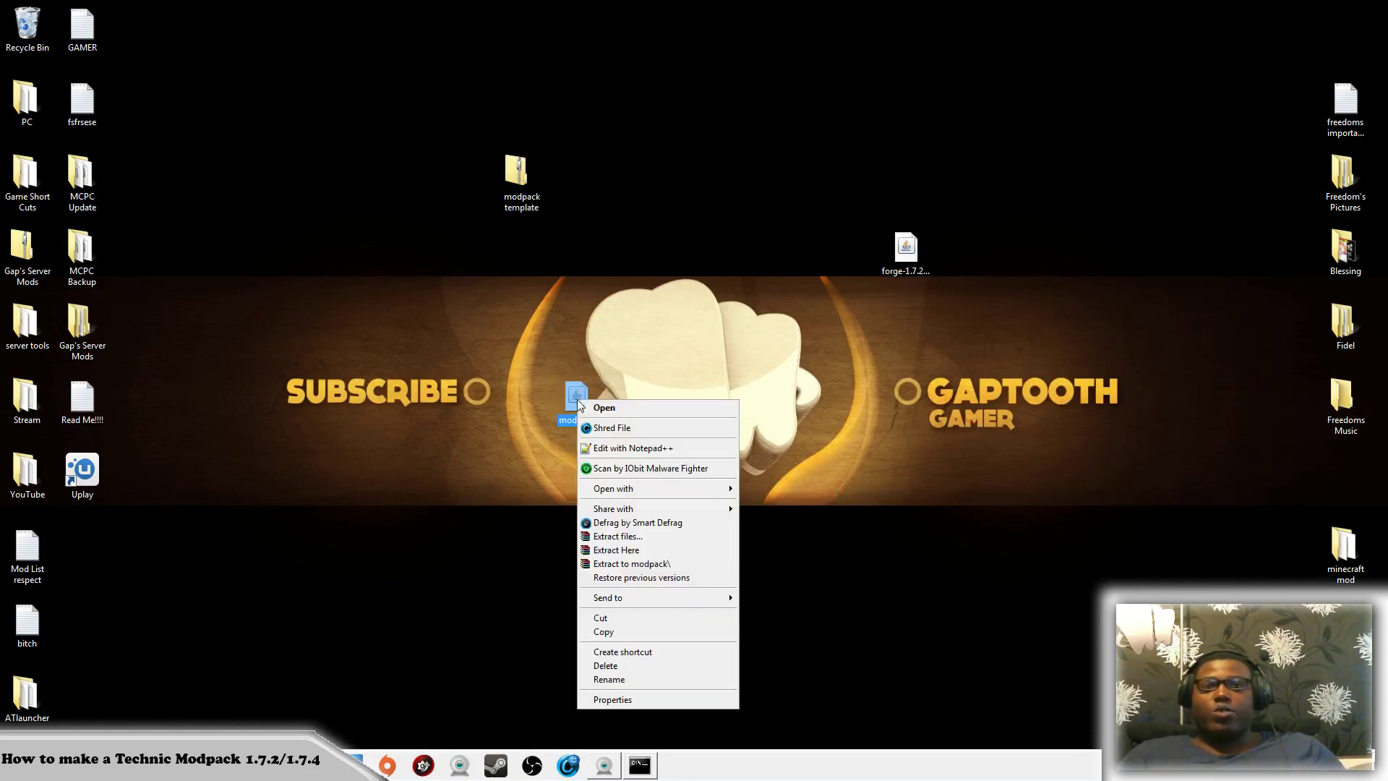
mouse_move(655, 489)
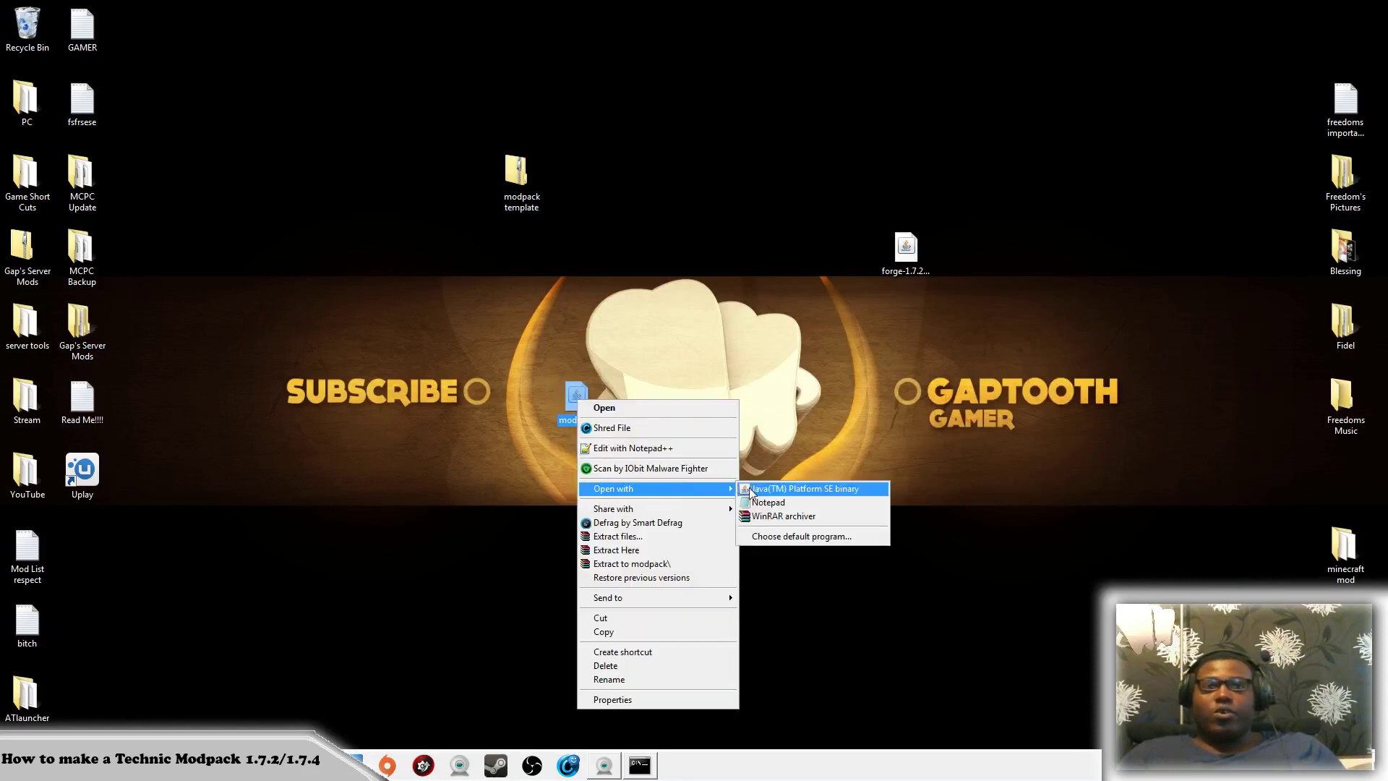
click(822, 515)
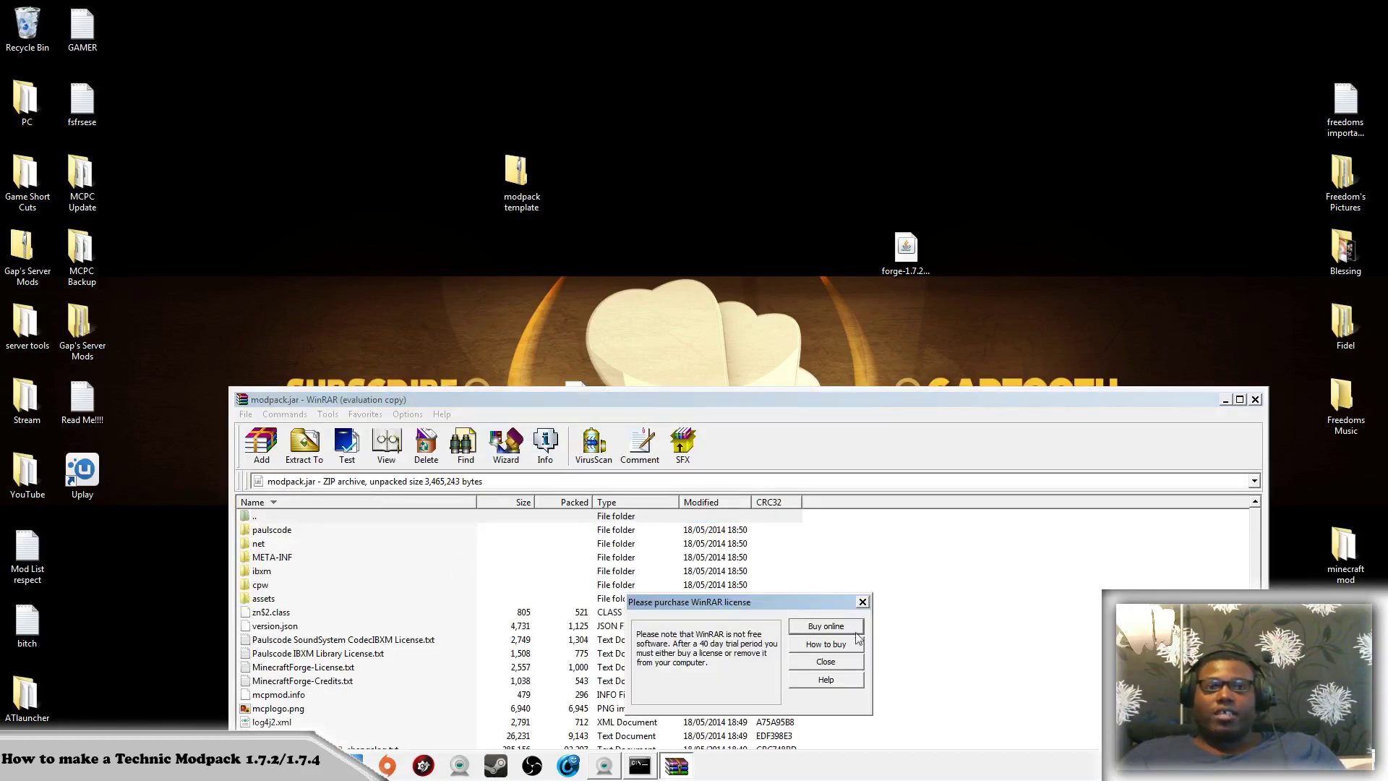
click(837, 662)
Open forge-1.7.2-10.12.1.1083-universal.jar with WinRAR archiver and arrange its window beside the modpack.jar window
right_click(906, 261)
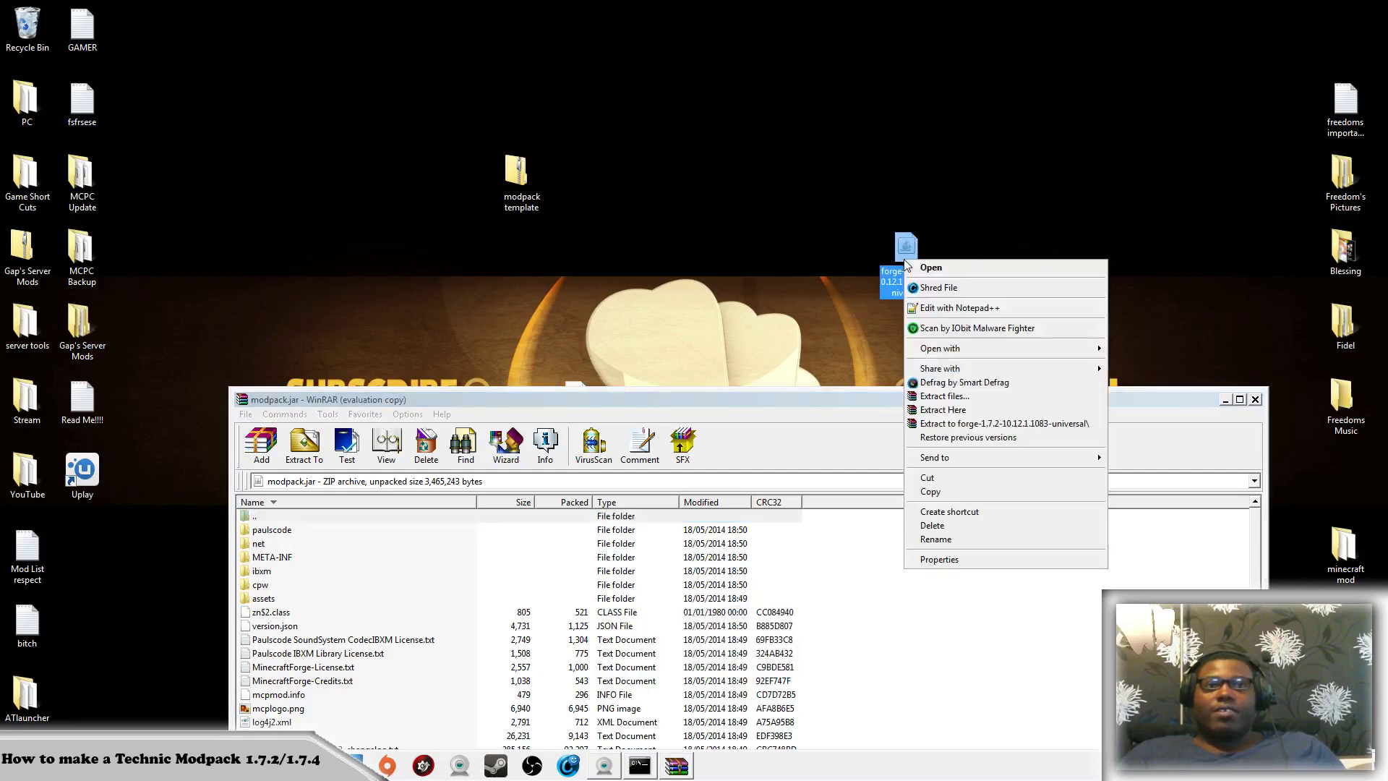
mouse_move(1011, 350)
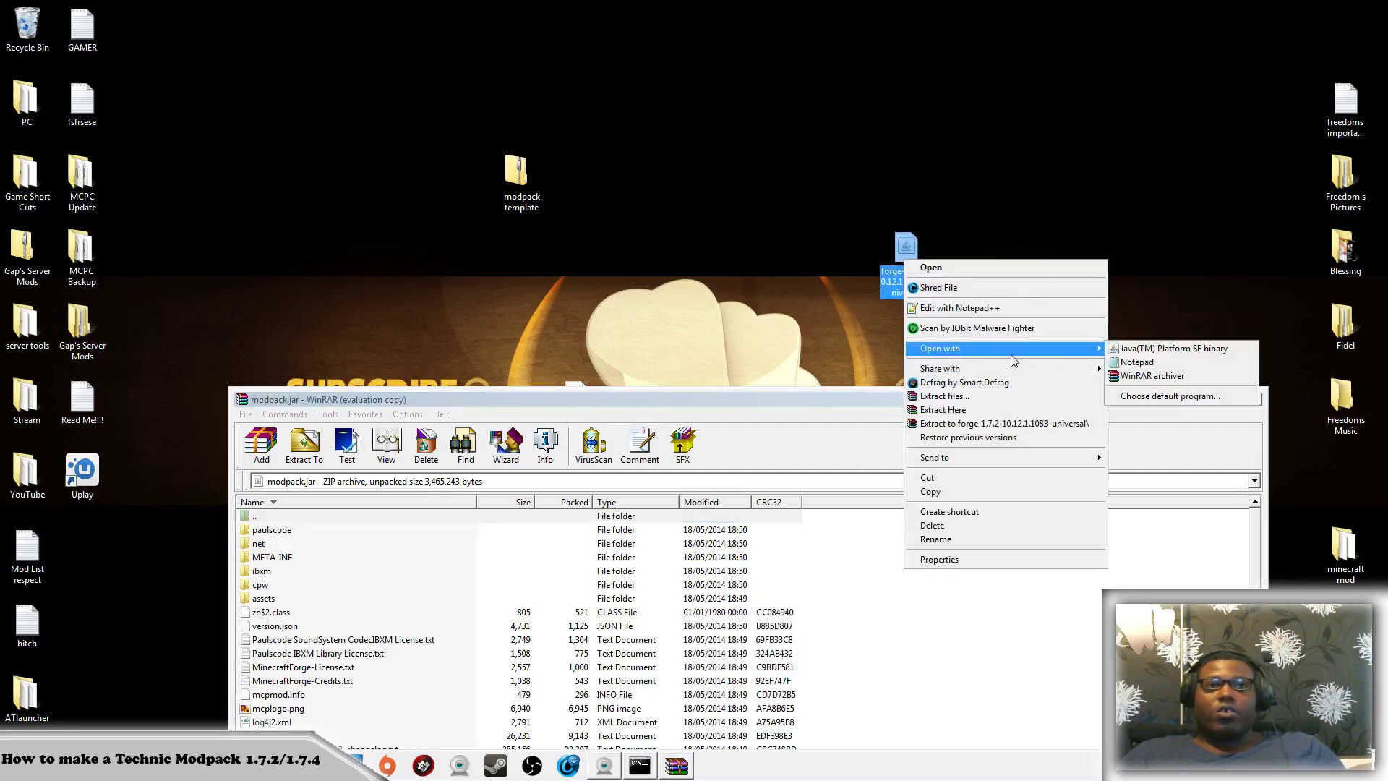
click(1173, 377)
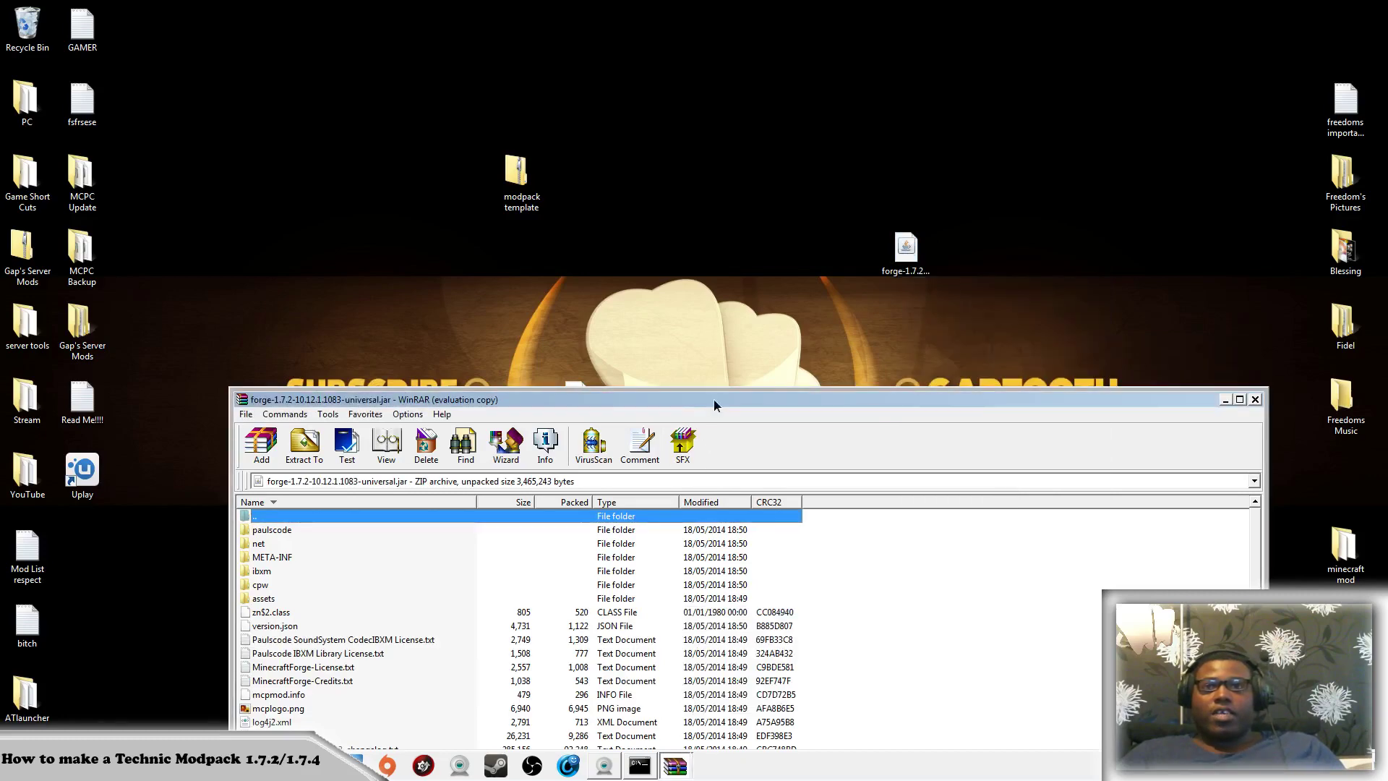
drag(714, 401, 1158, 363)
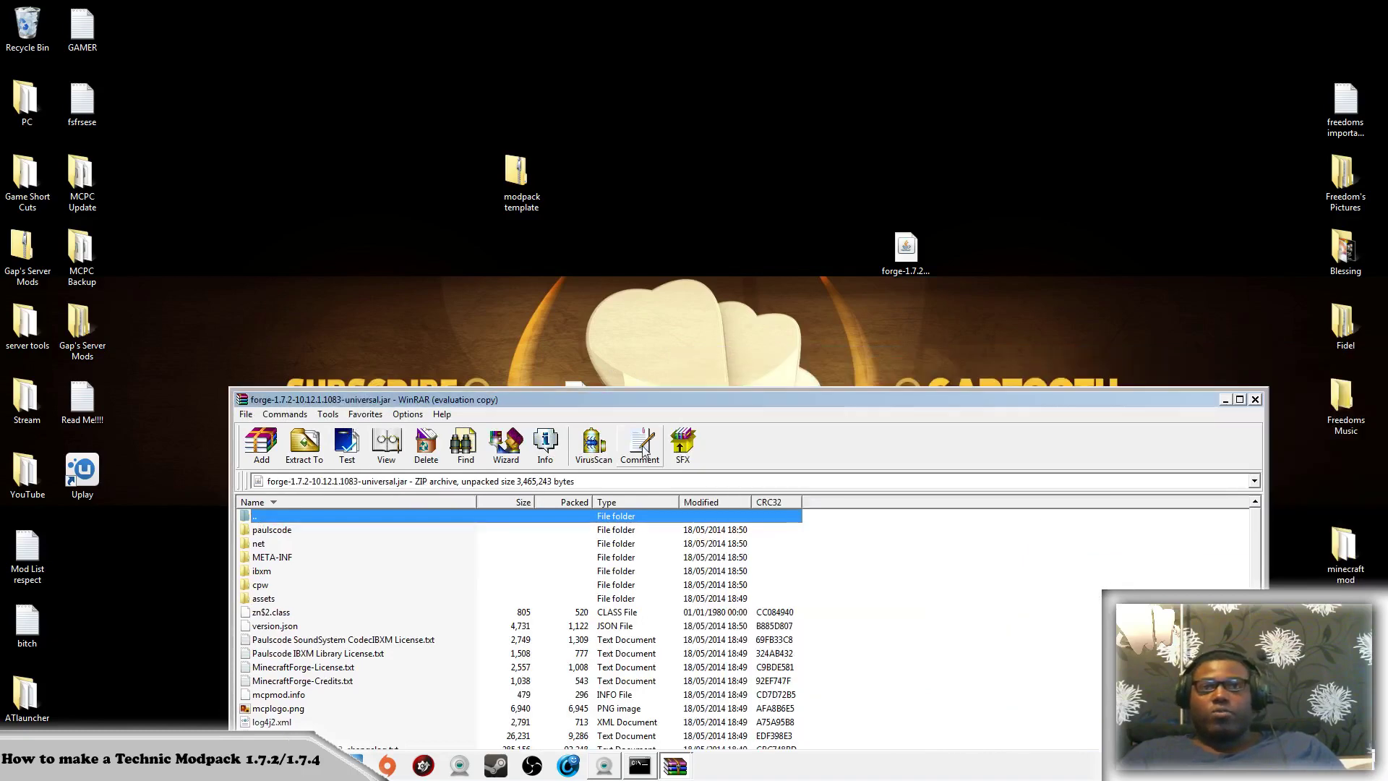
drag(692, 405, 1082, 398)
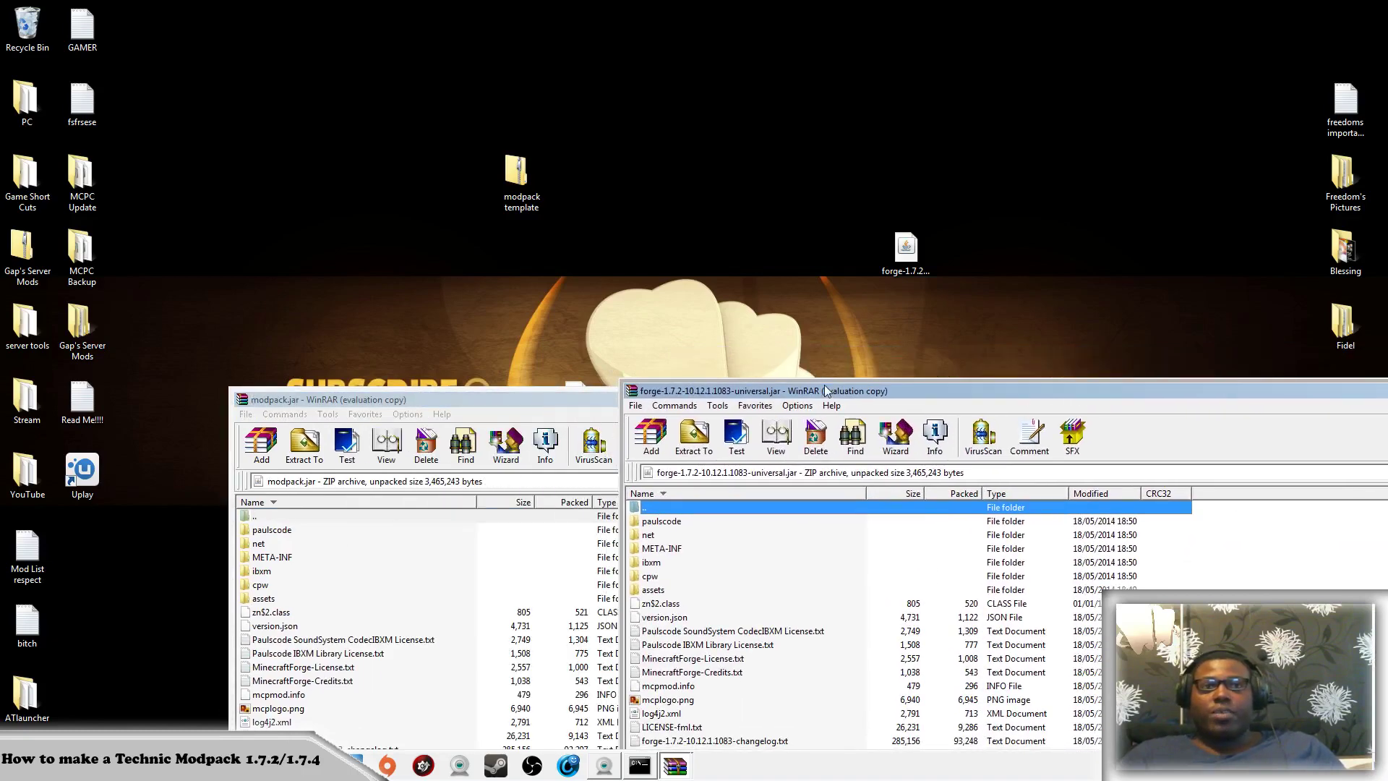
drag(827, 391, 932, 266)
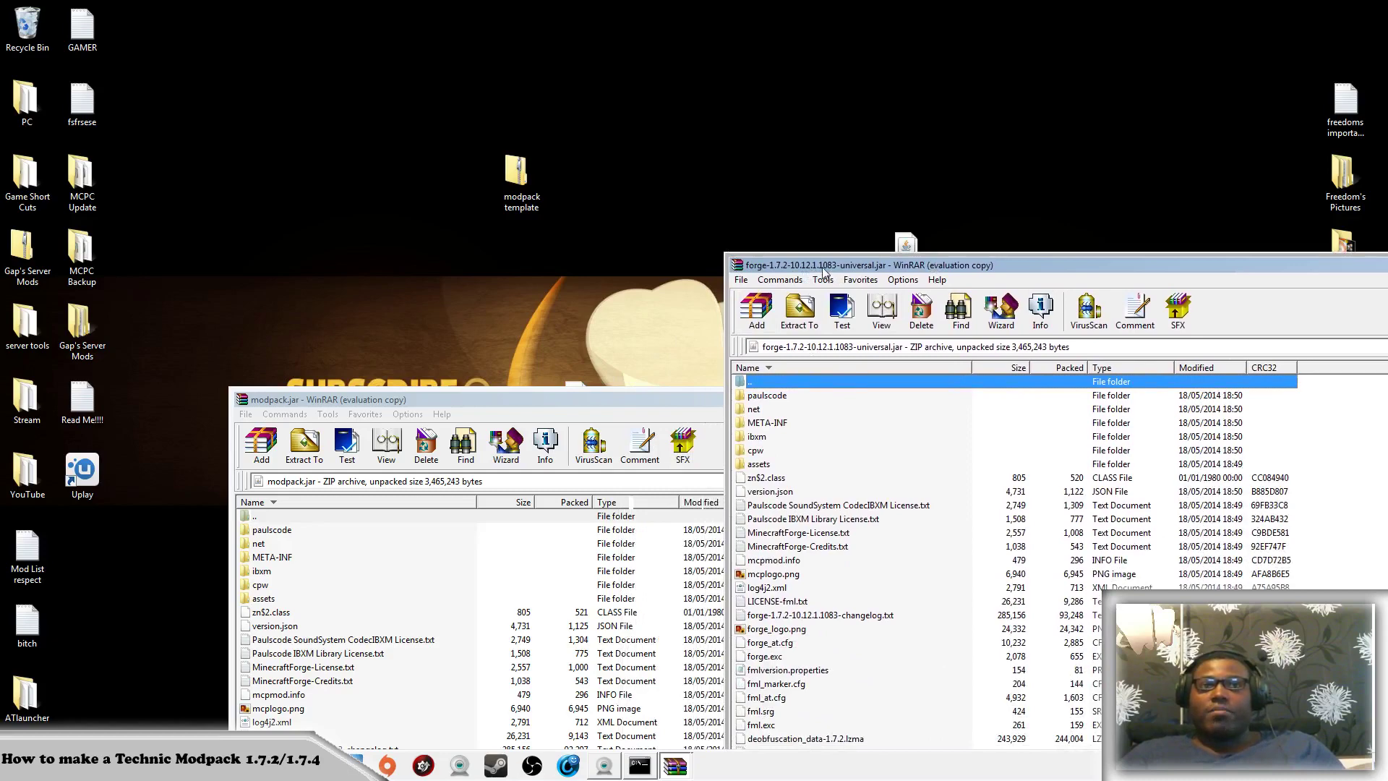
Add all files from the Forge universal jar to modpack.jar using the Best compression method
click(741, 280)
click(803, 390)
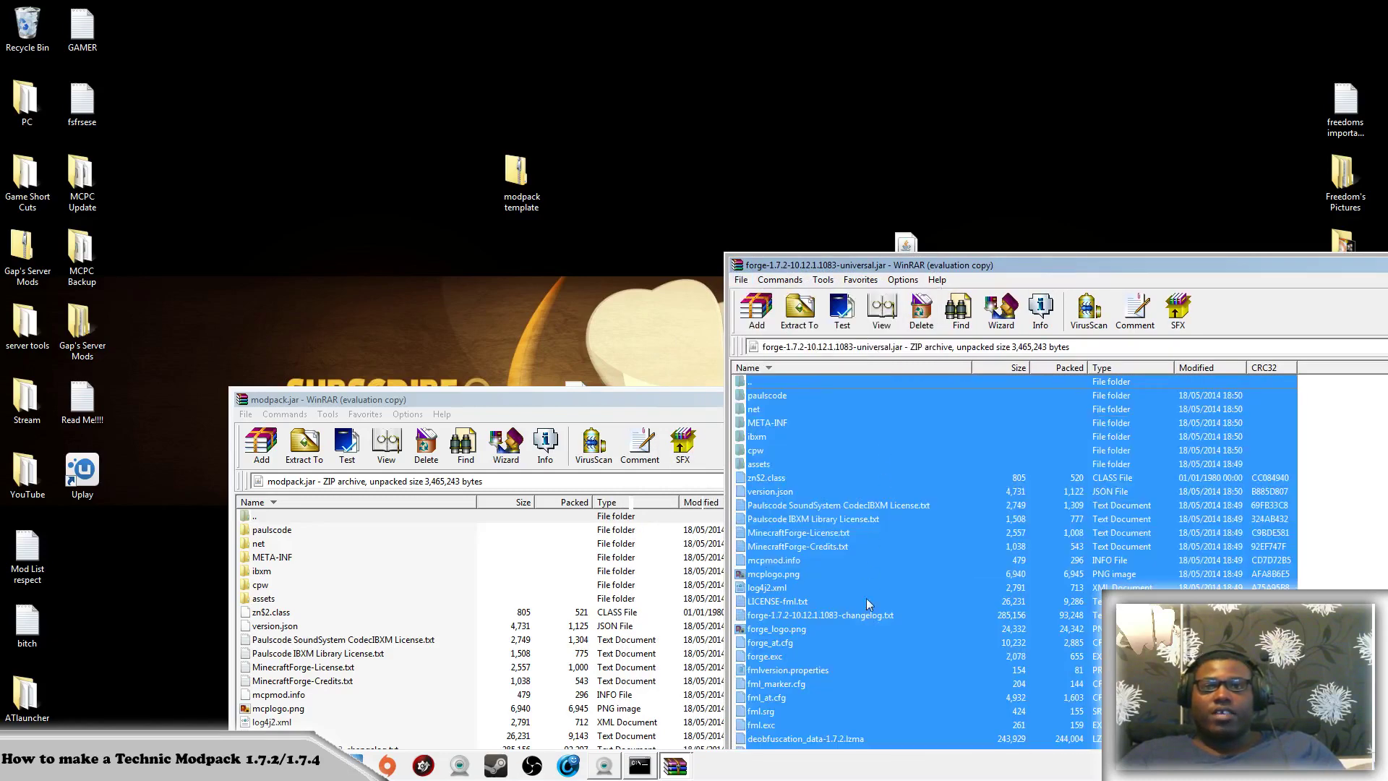
drag(418, 648, 378, 658)
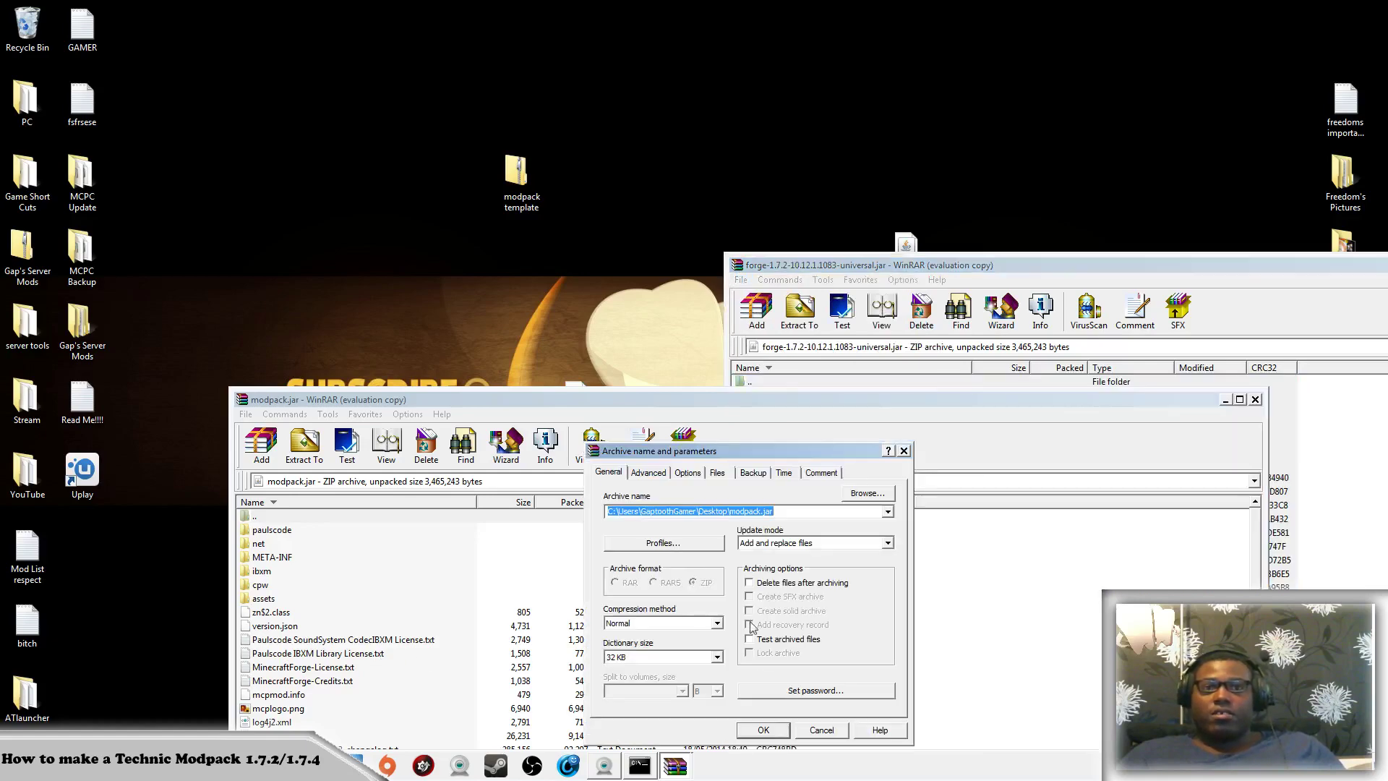
click(685, 624)
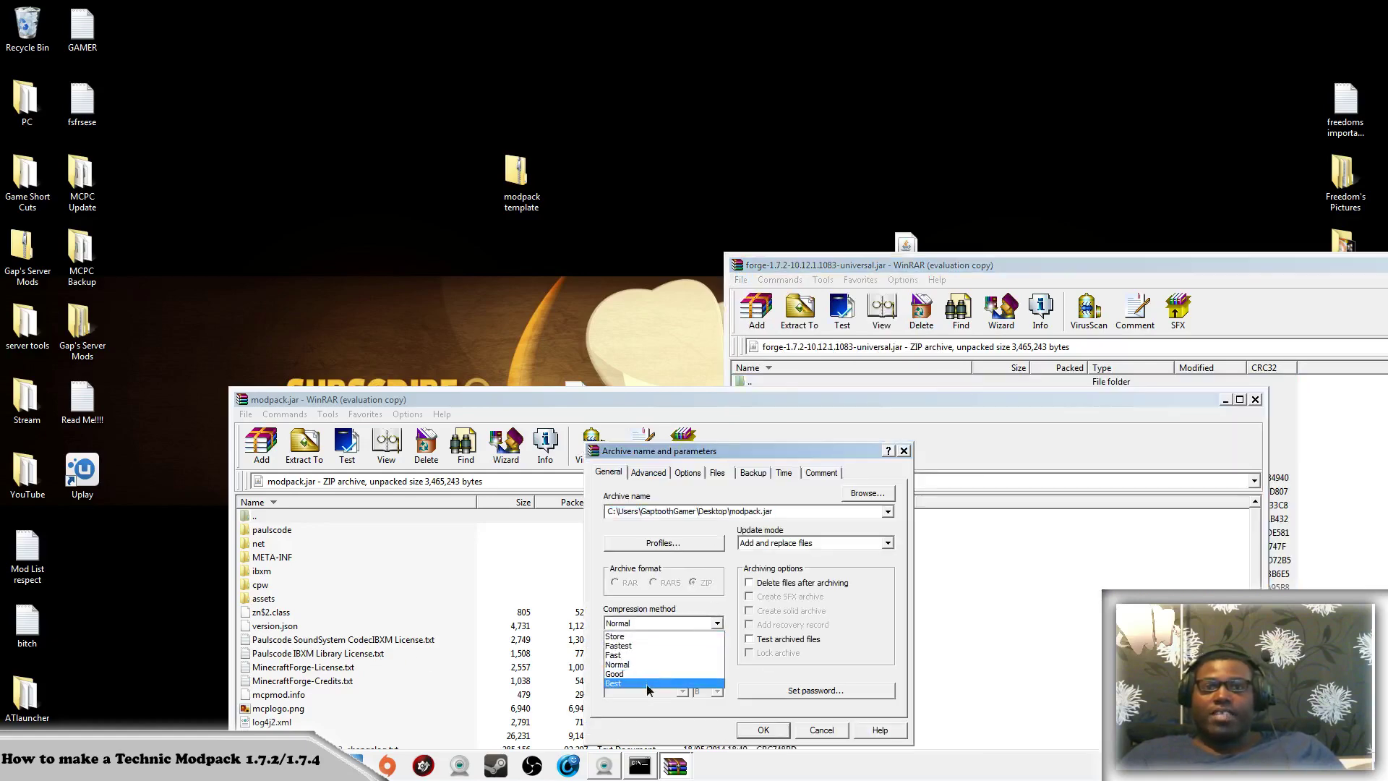
click(647, 684)
click(773, 726)
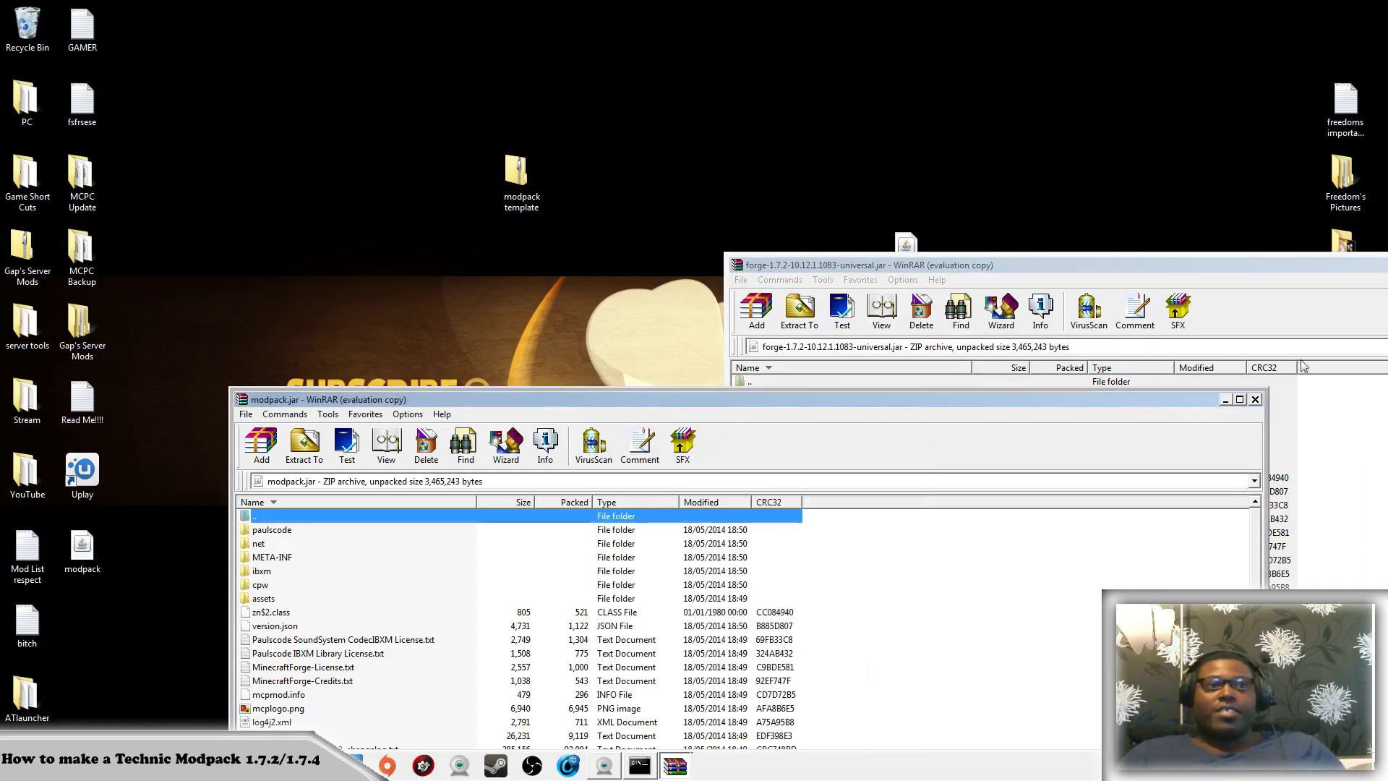
Close the Forge jar and modpack.jar archive windows
click(1282, 270)
drag(1359, 269, 899, 331)
click(1380, 335)
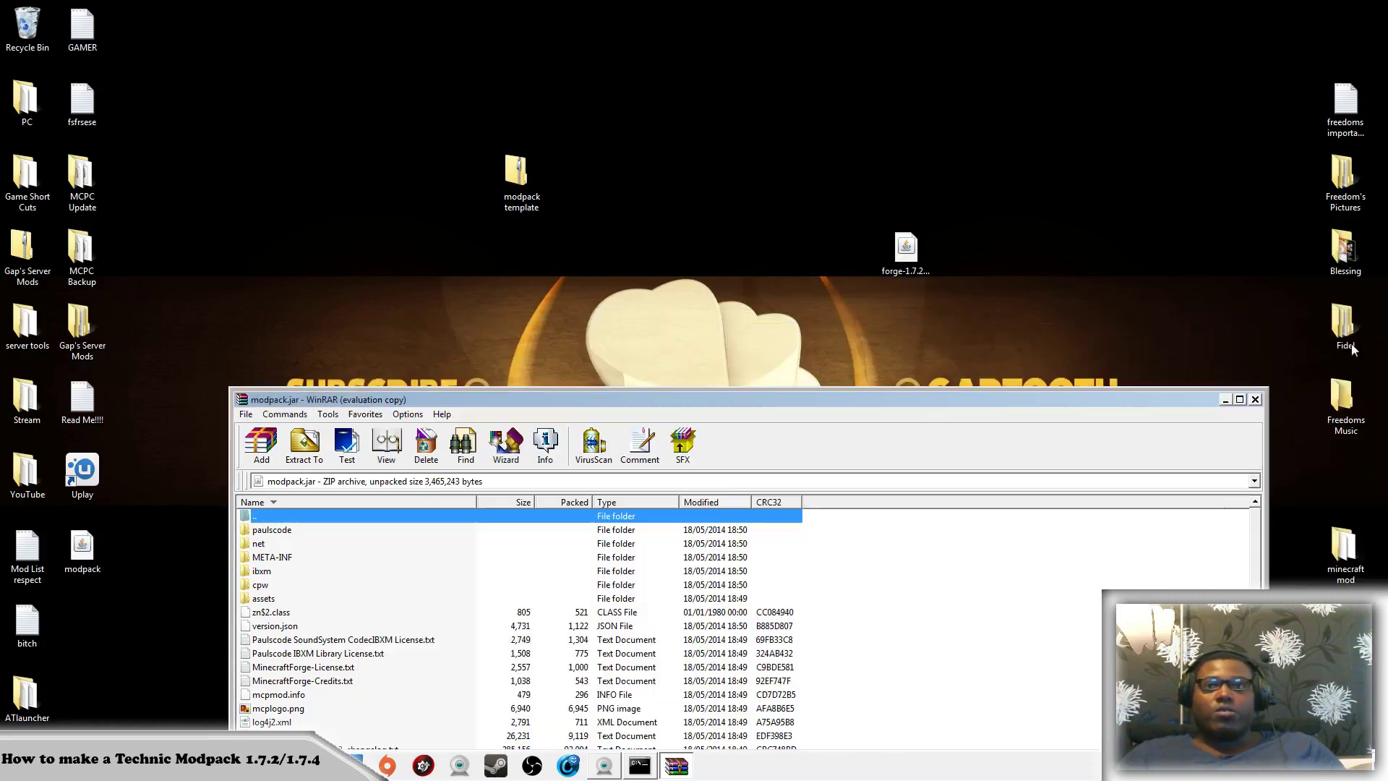
click(1256, 400)
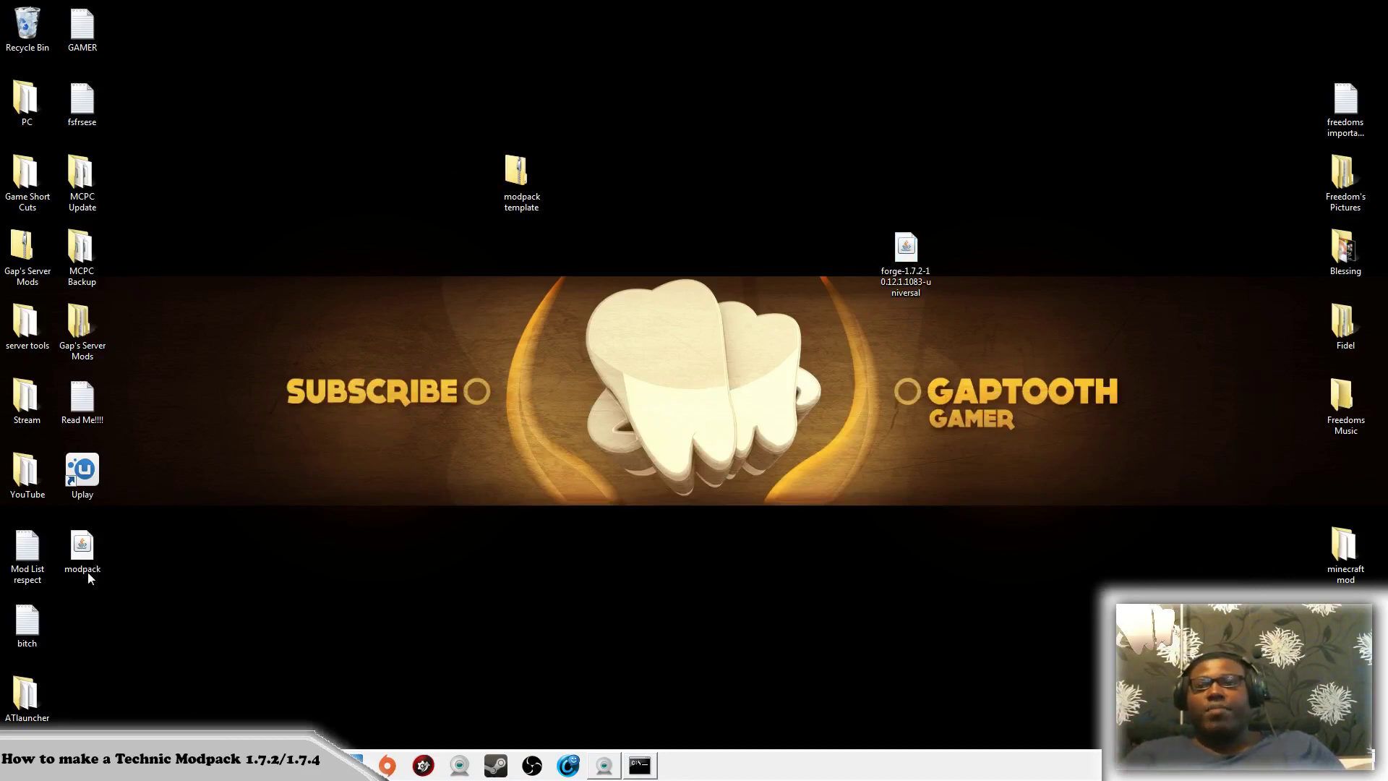
Copy the updated modpack jar from the desktop into the bin folder of the modpack template archive, replacing the existing jar
double_click(517, 177)
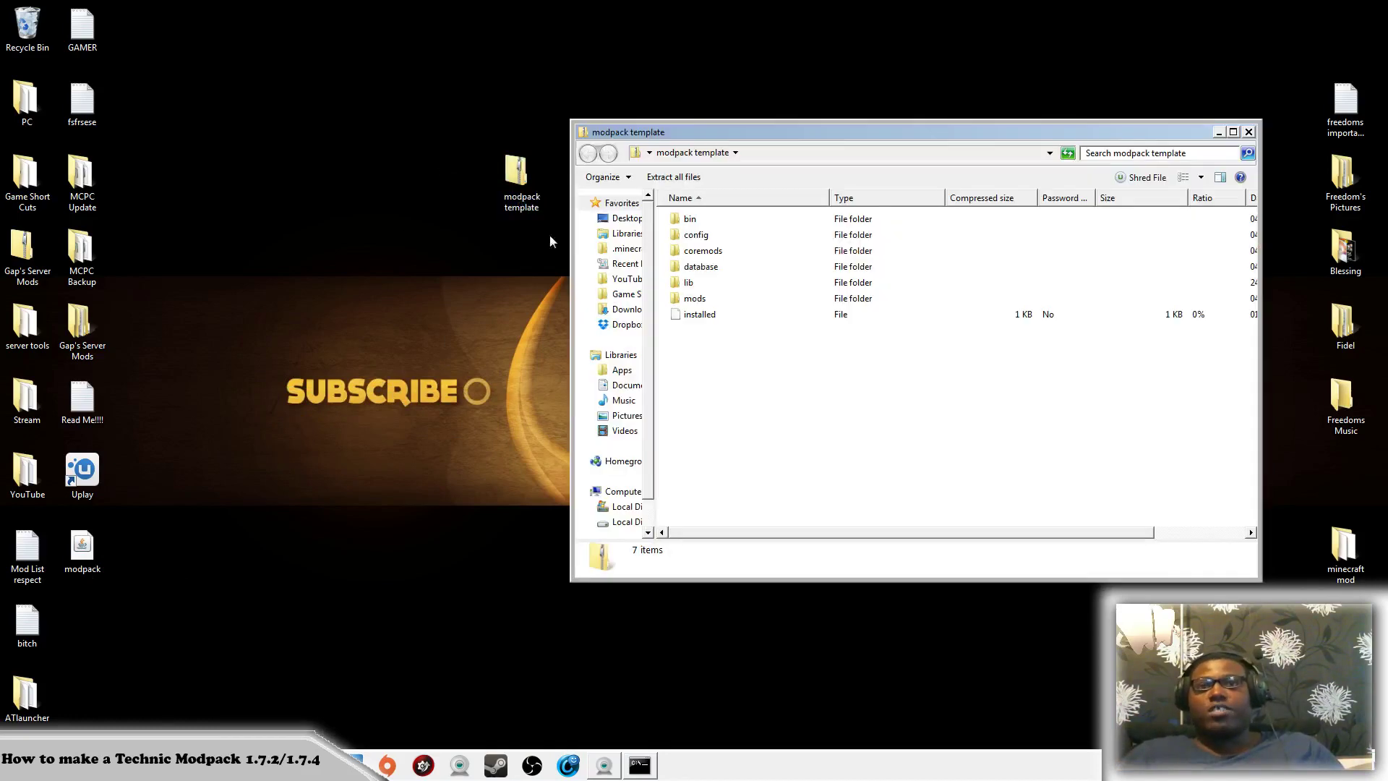
double_click(696, 235)
click(586, 153)
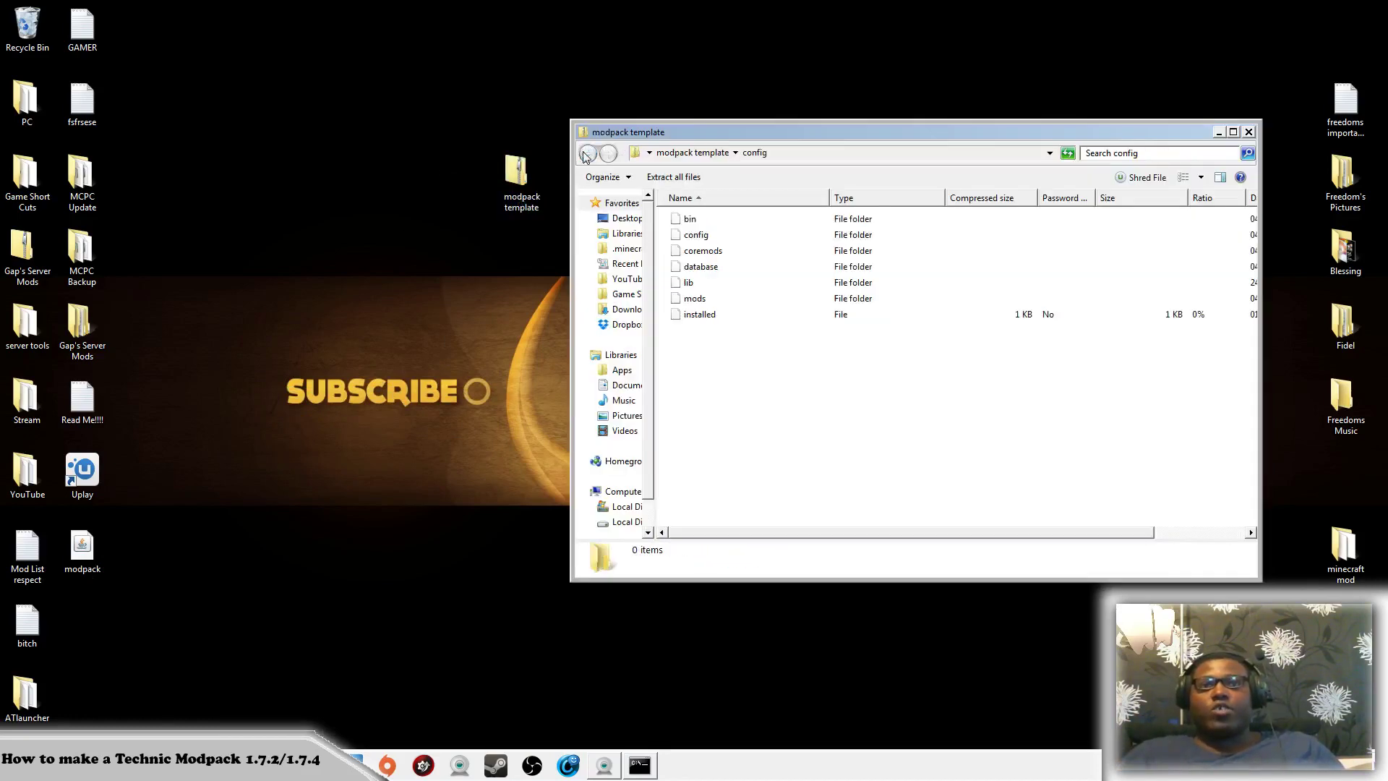
double_click(698, 217)
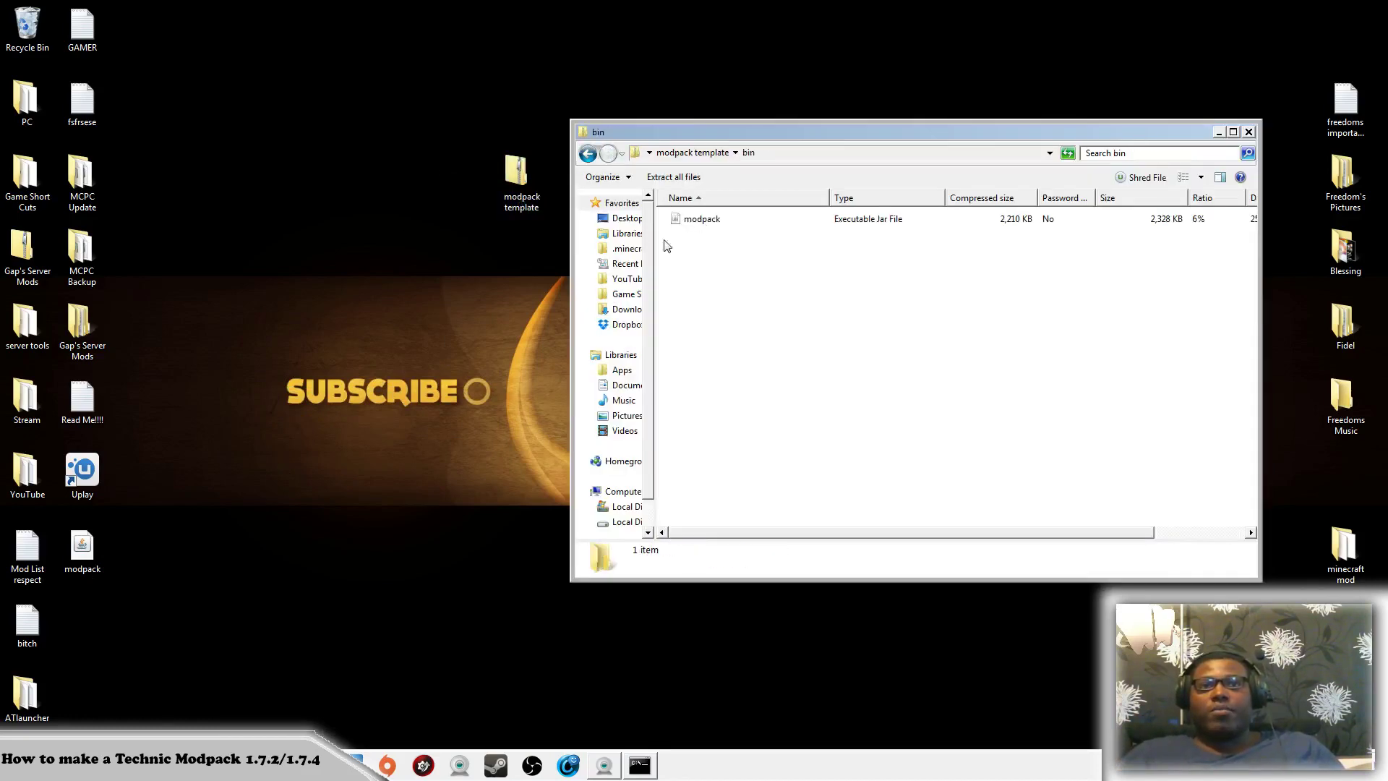
click(77, 559)
drag(78, 559, 723, 325)
click(642, 361)
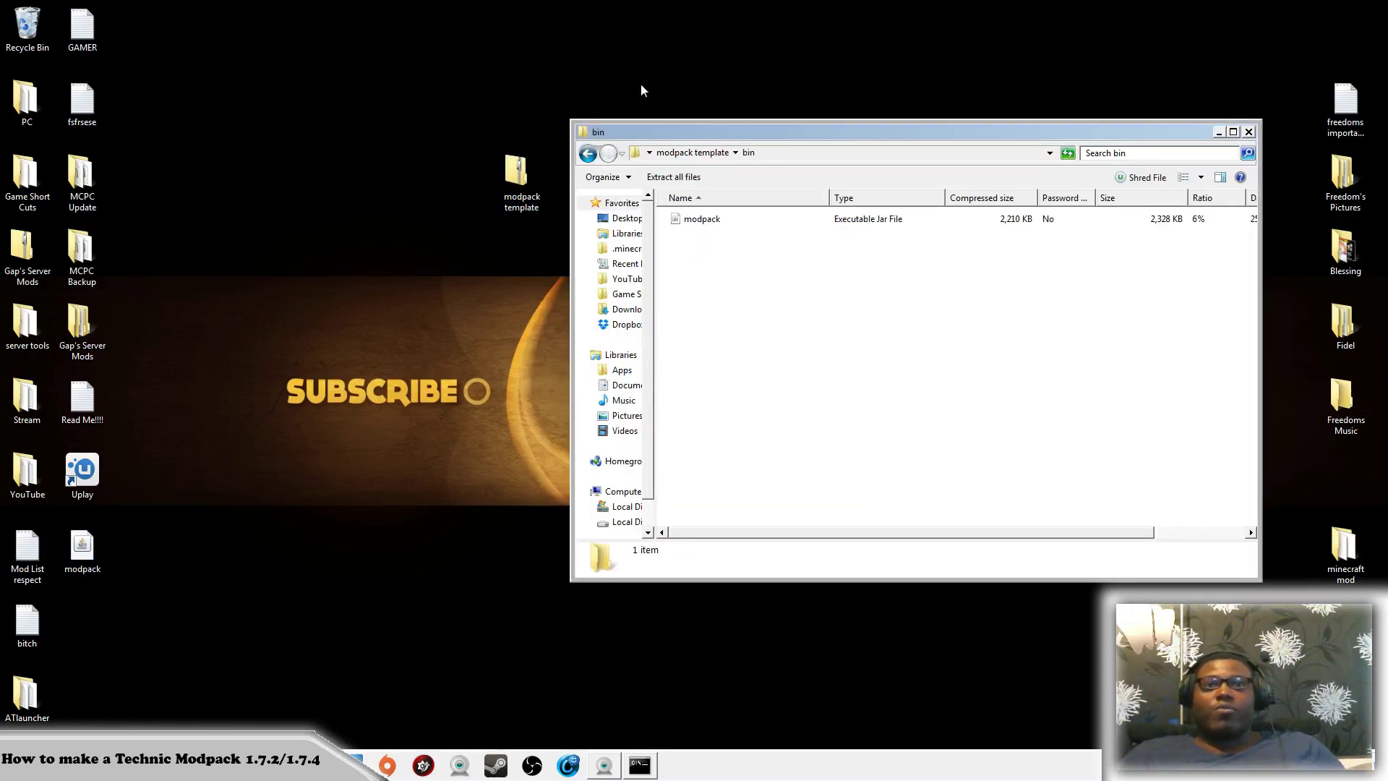
Open the mods folder of the modpack template archive and the mods folder of MCPC Update in separate windows
click(588, 154)
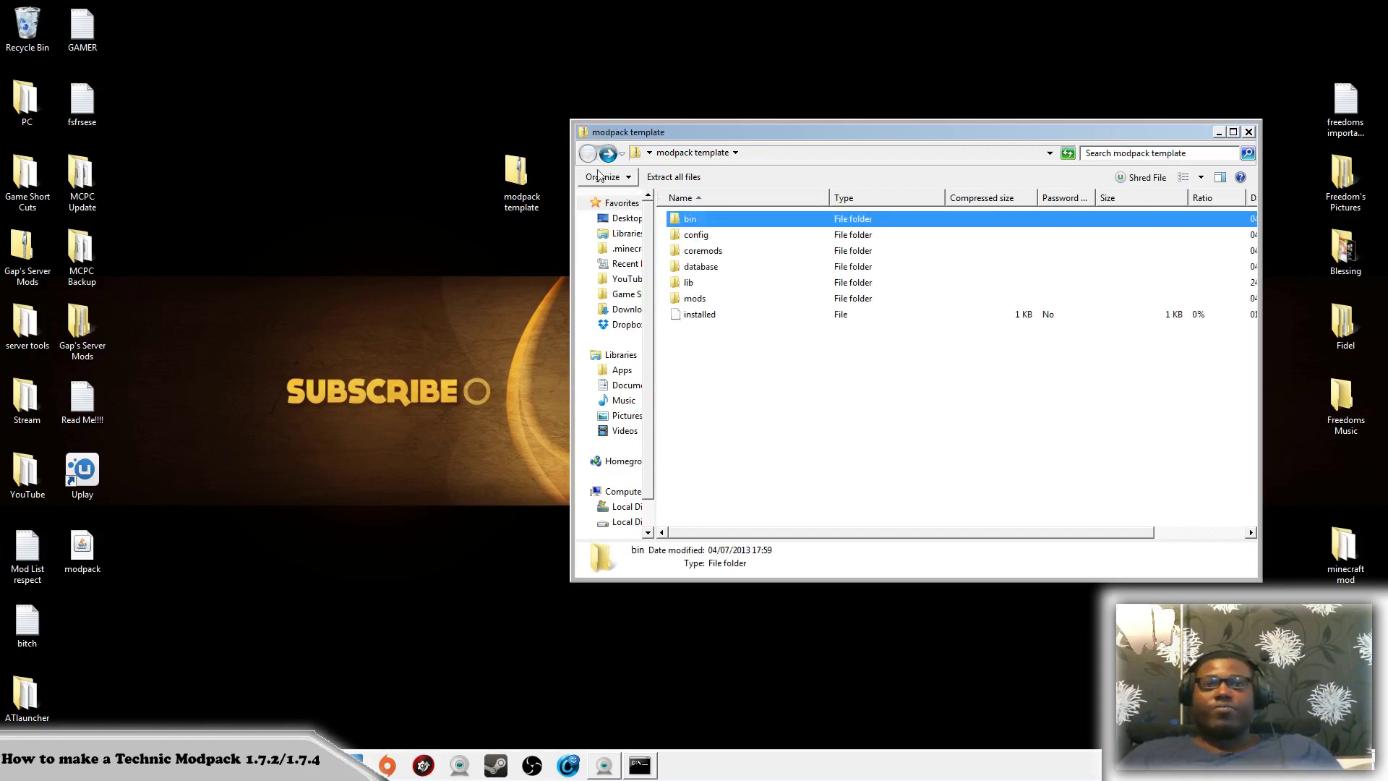
drag(834, 142, 881, 141)
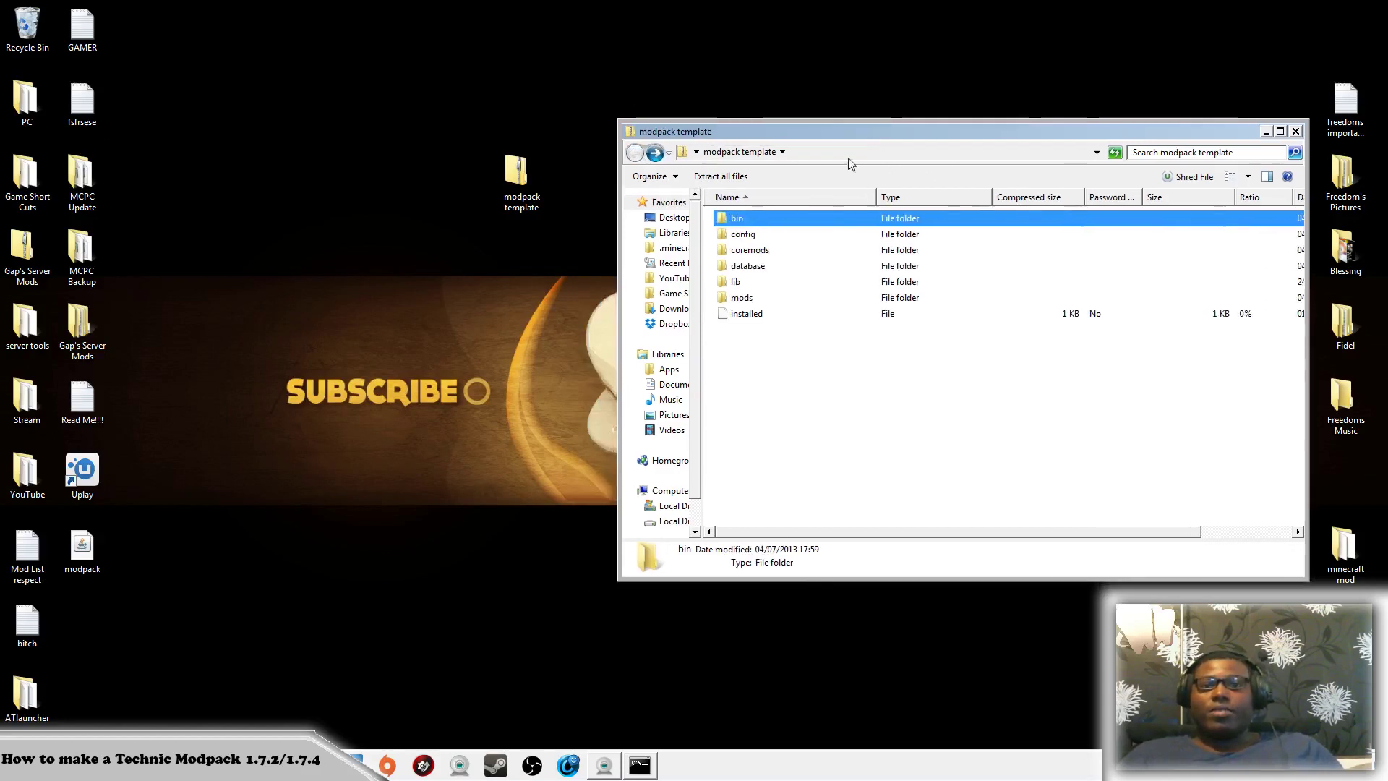
double_click(85, 176)
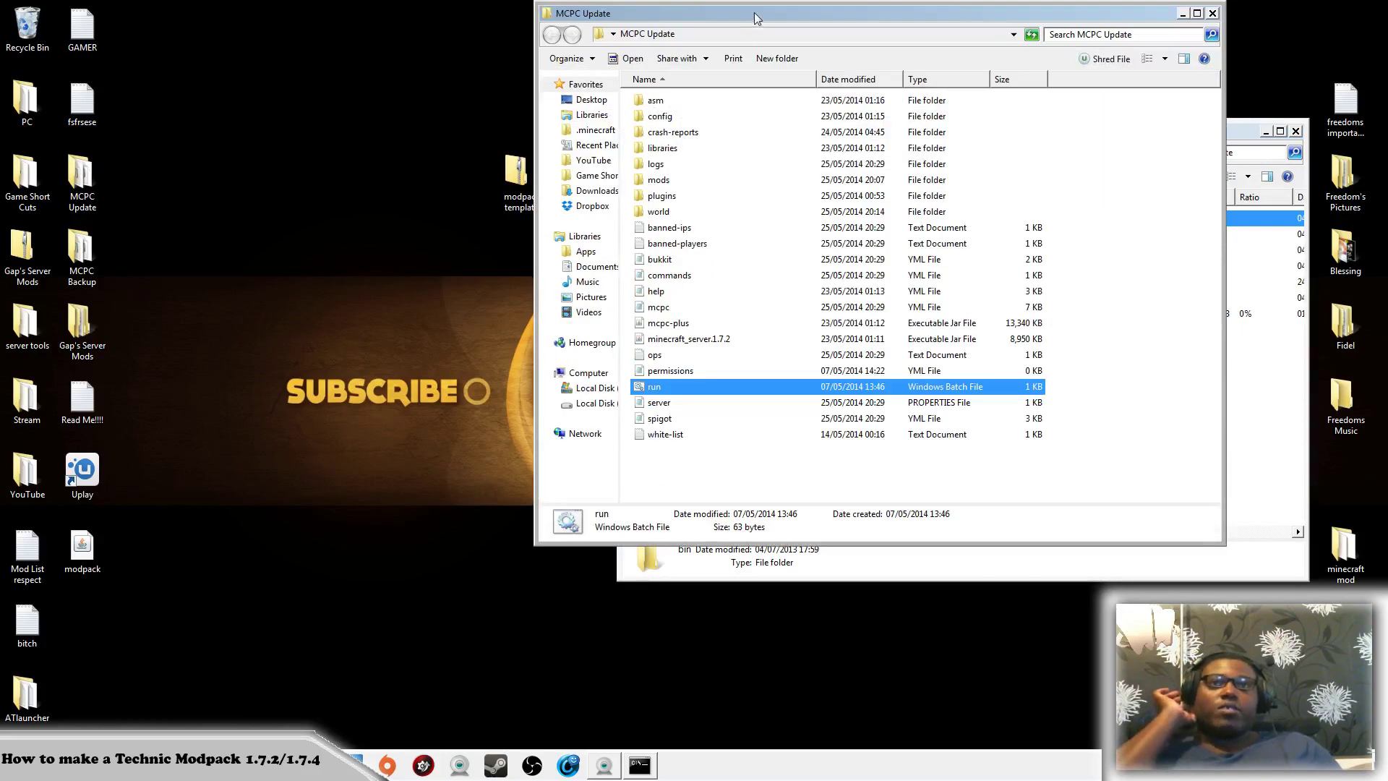
drag(754, 18, 455, 332)
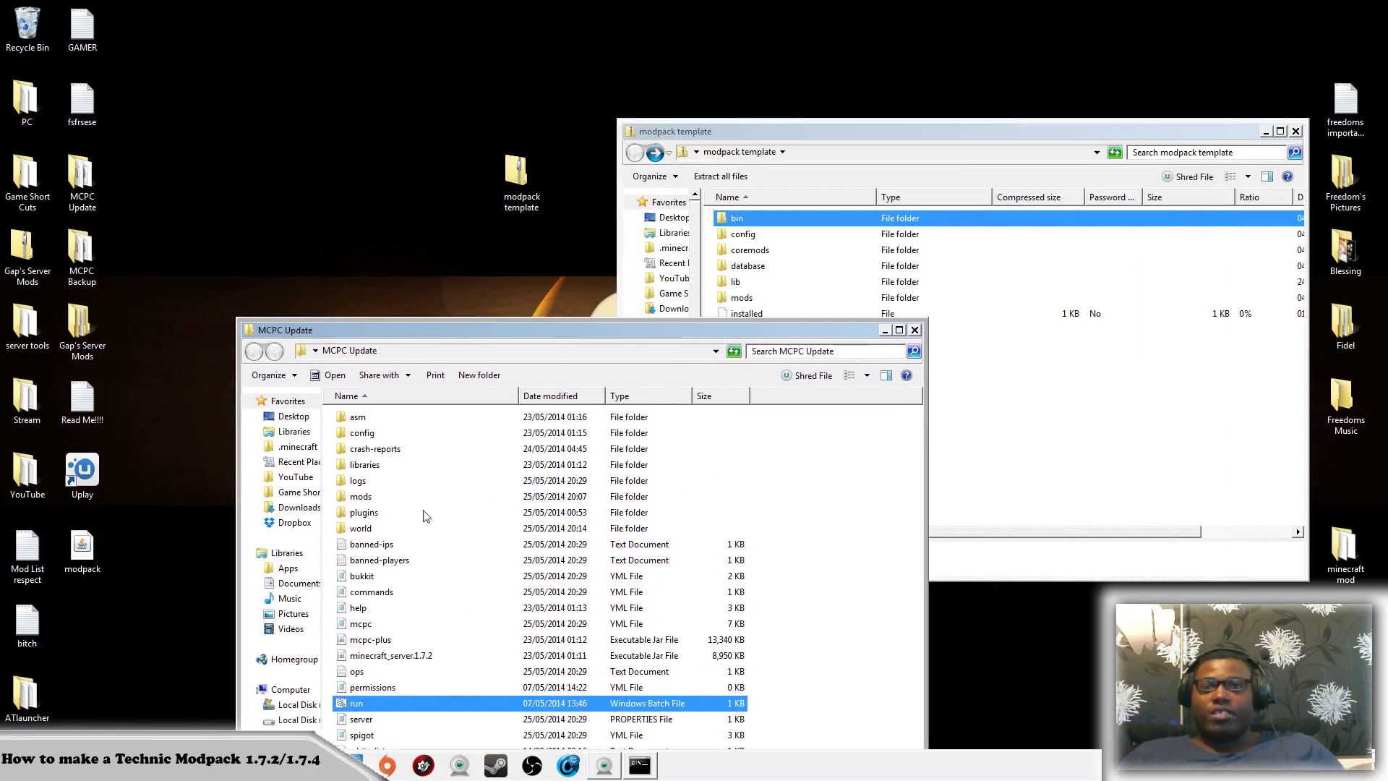
double_click(364, 516)
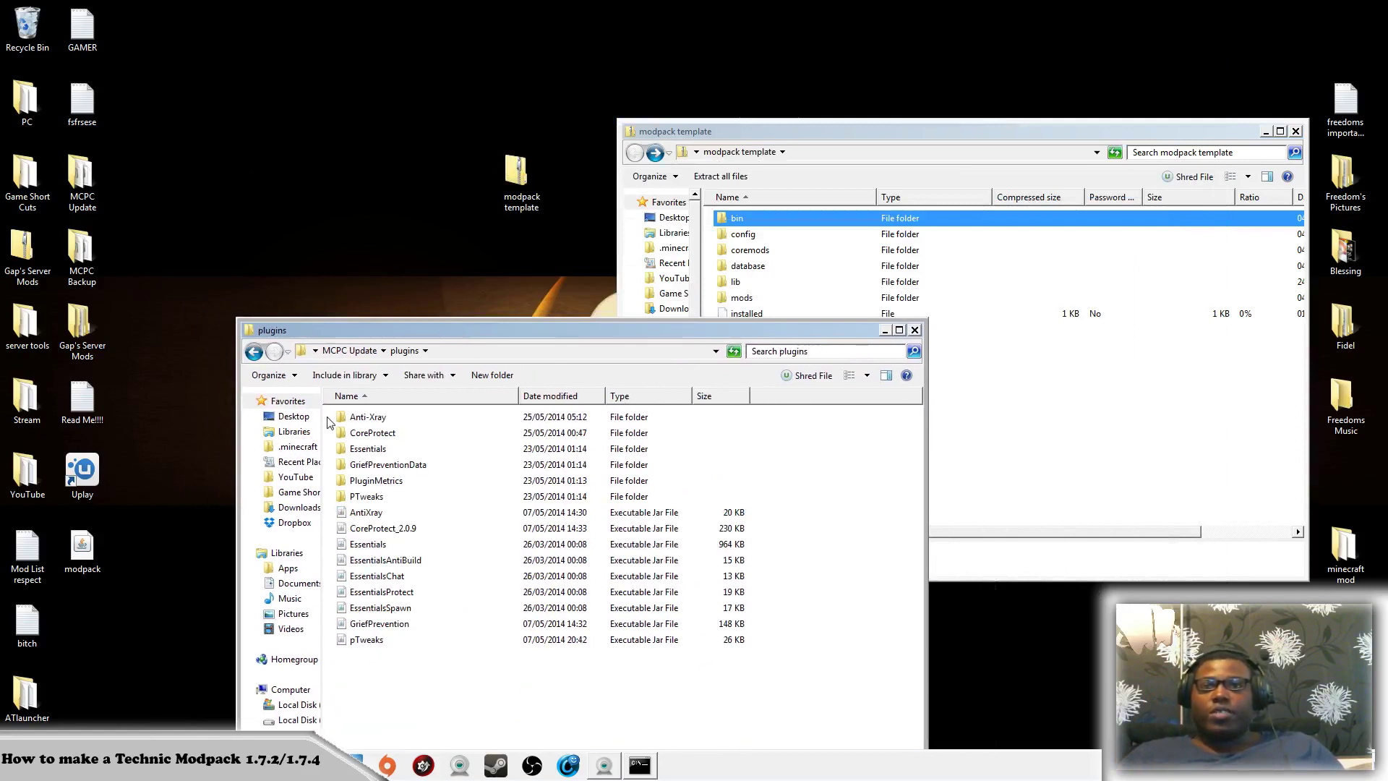
click(253, 351)
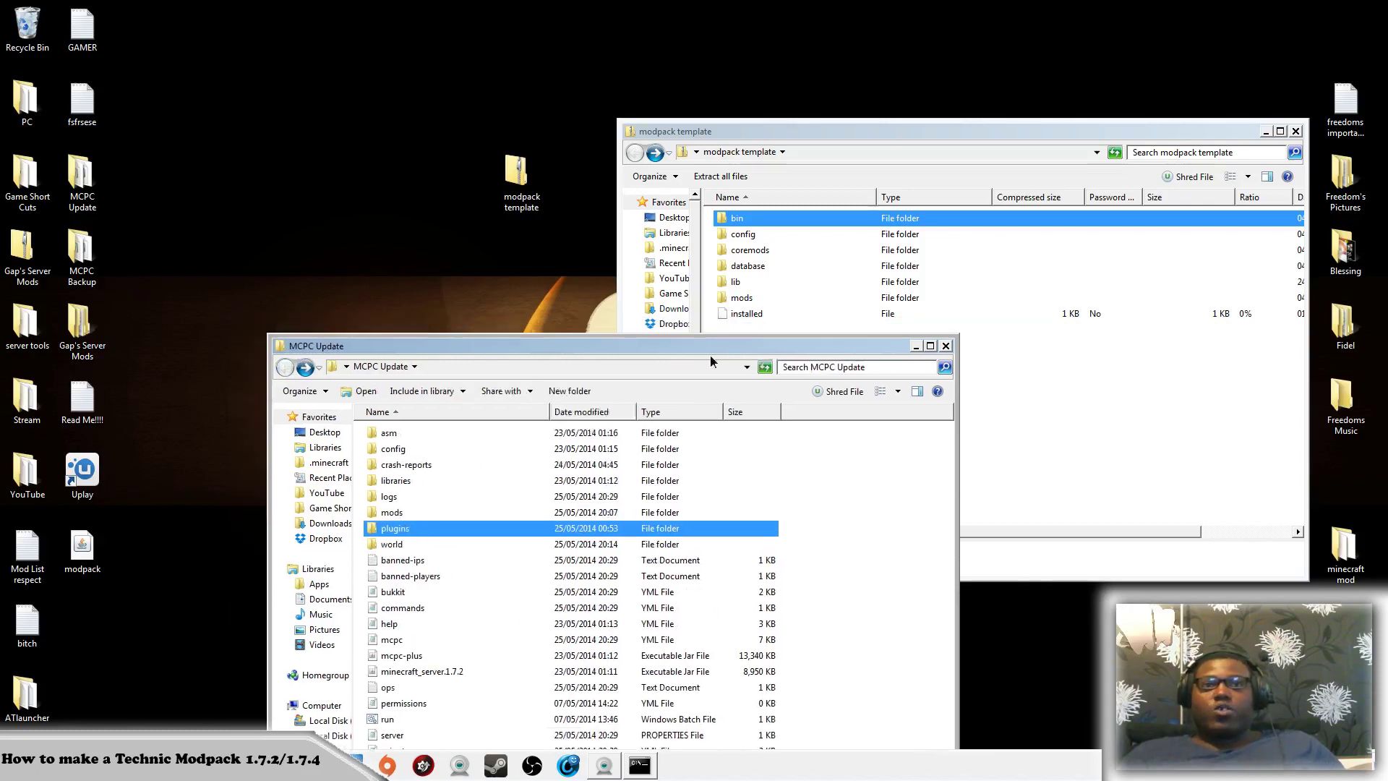
double_click(759, 299)
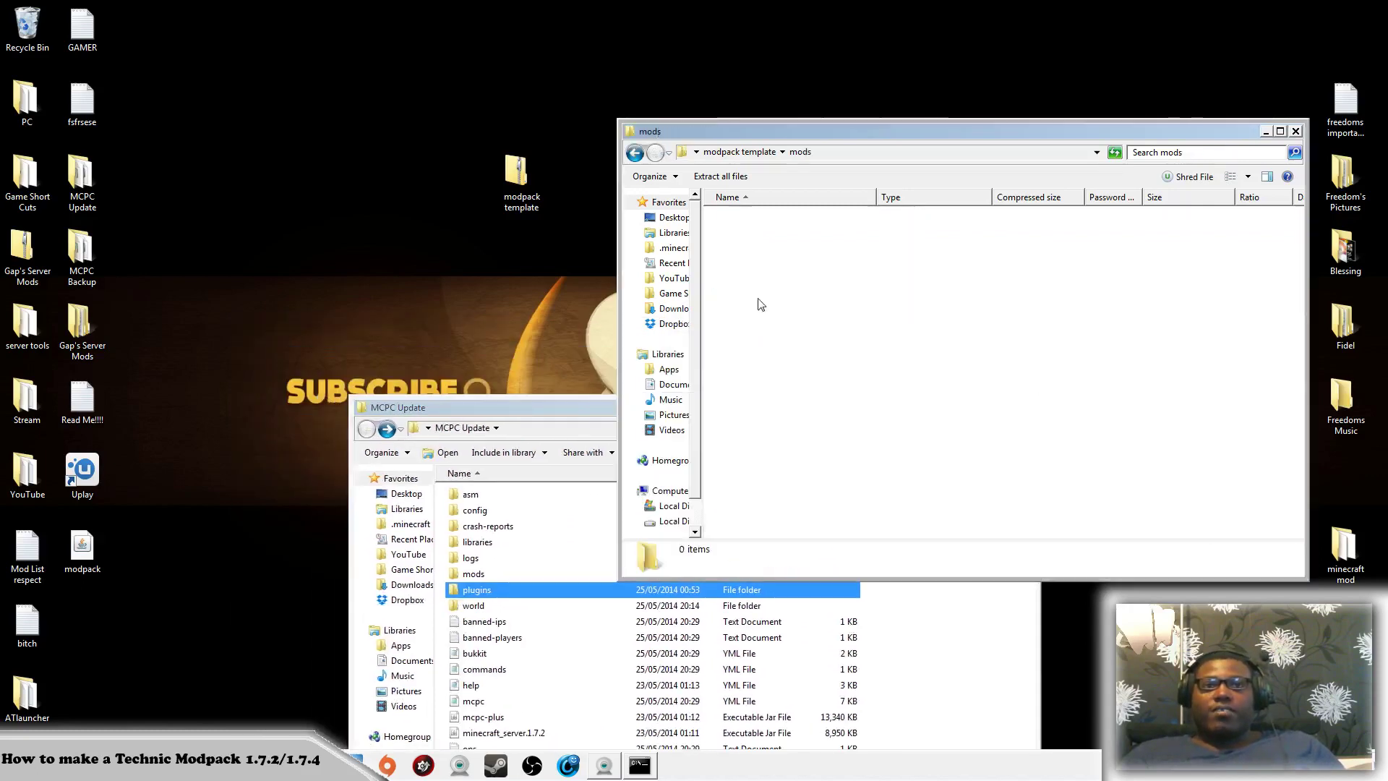
double_click(487, 576)
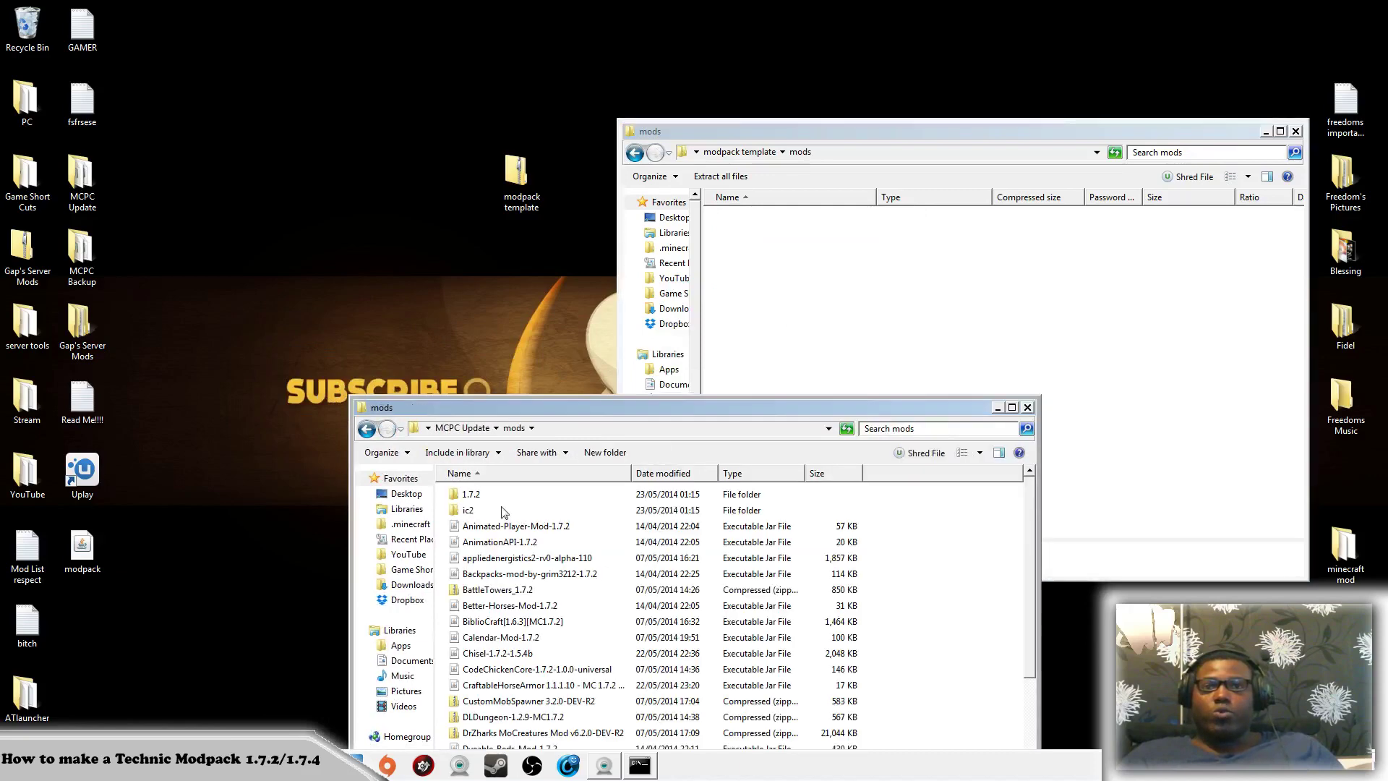
Copy everything in the MCPC Update mods folder into the template archive's mods folder and close the source window
click(445, 496)
key(ctrl+a)
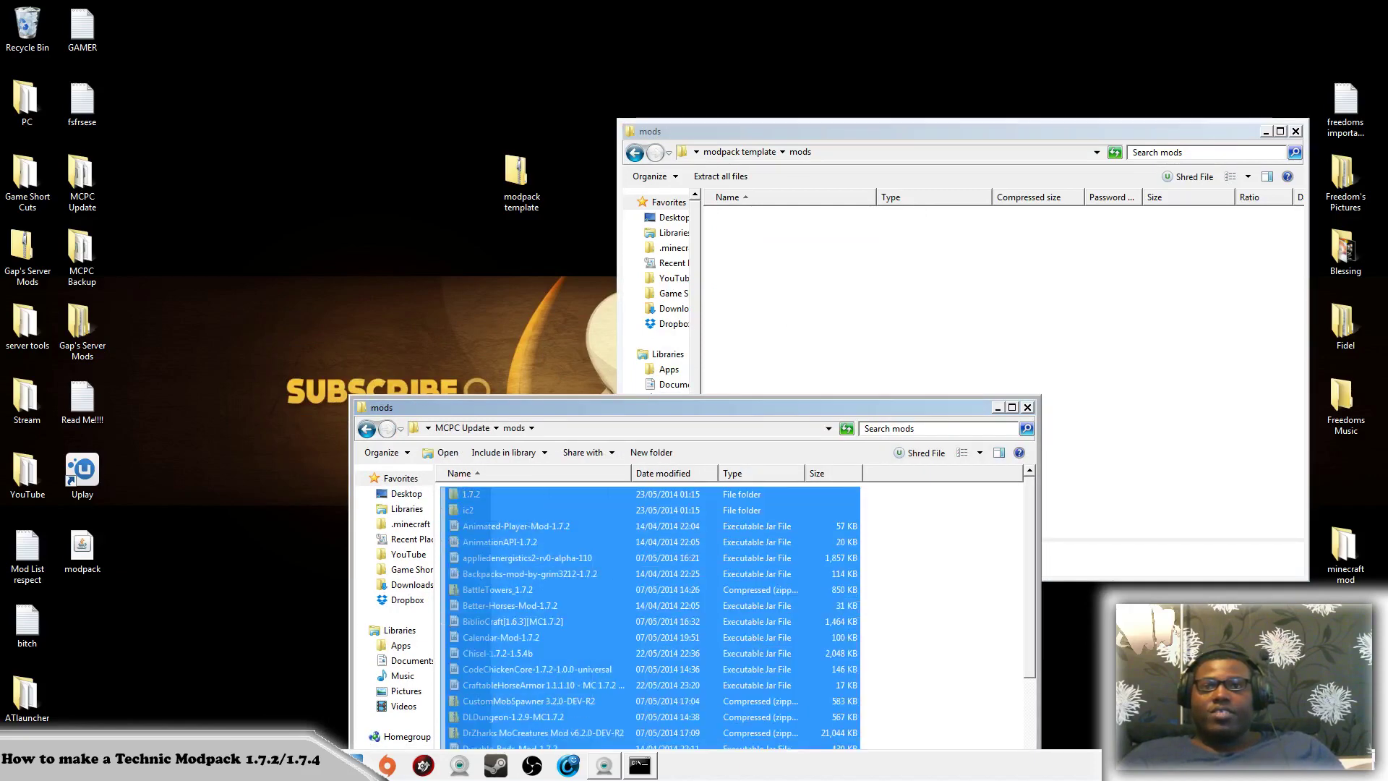
drag(719, 396, 383, 55)
scroll(427, 271, down, 5)
scroll(427, 272, up, 5)
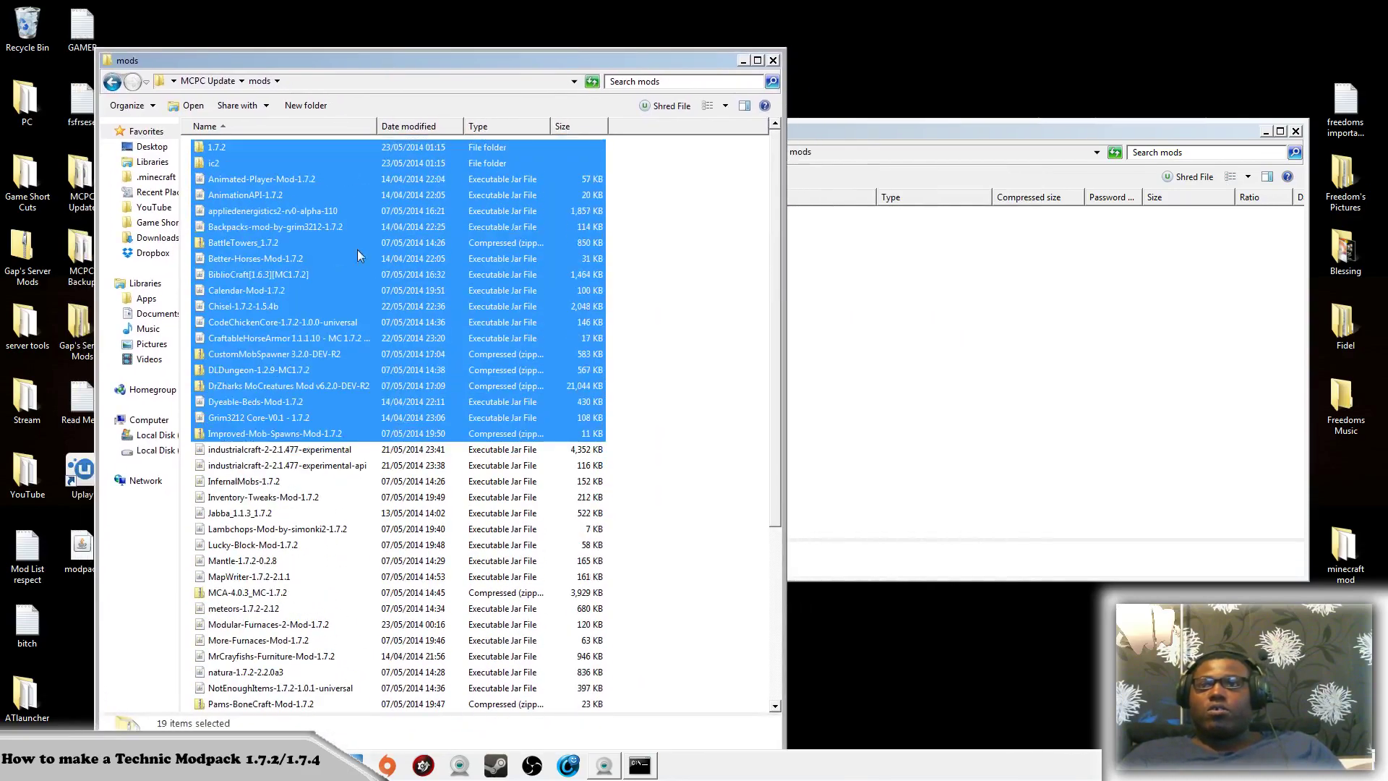
click(213, 147)
click(190, 149)
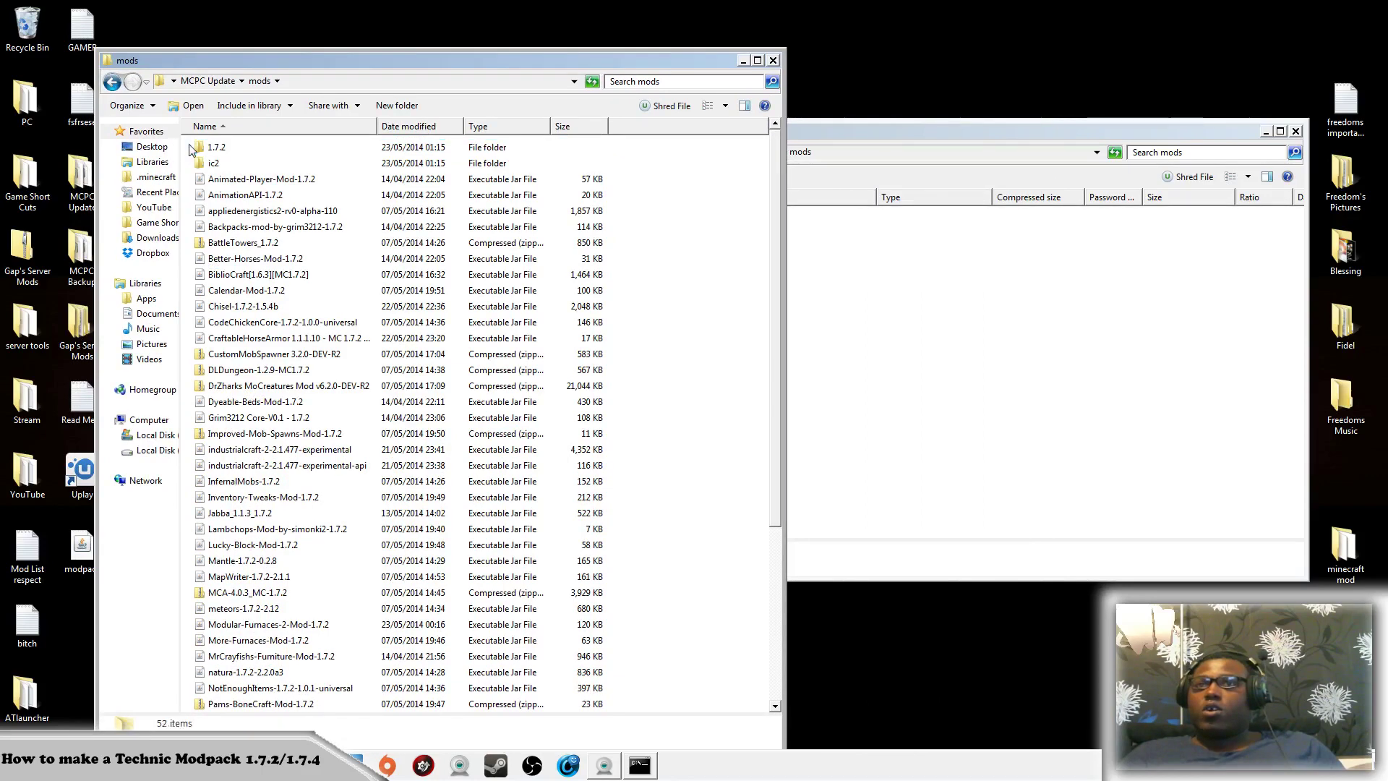
drag(190, 149, 217, 726)
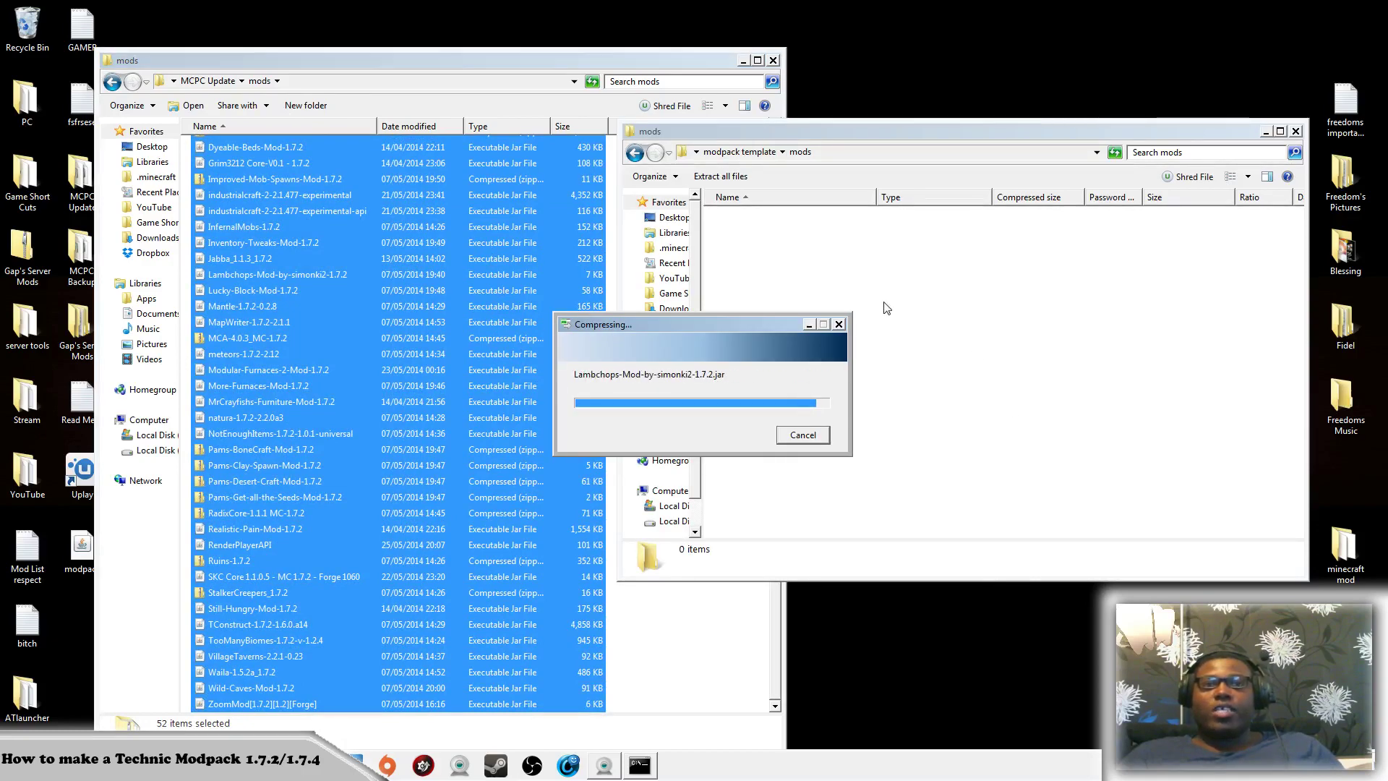
click(490, 66)
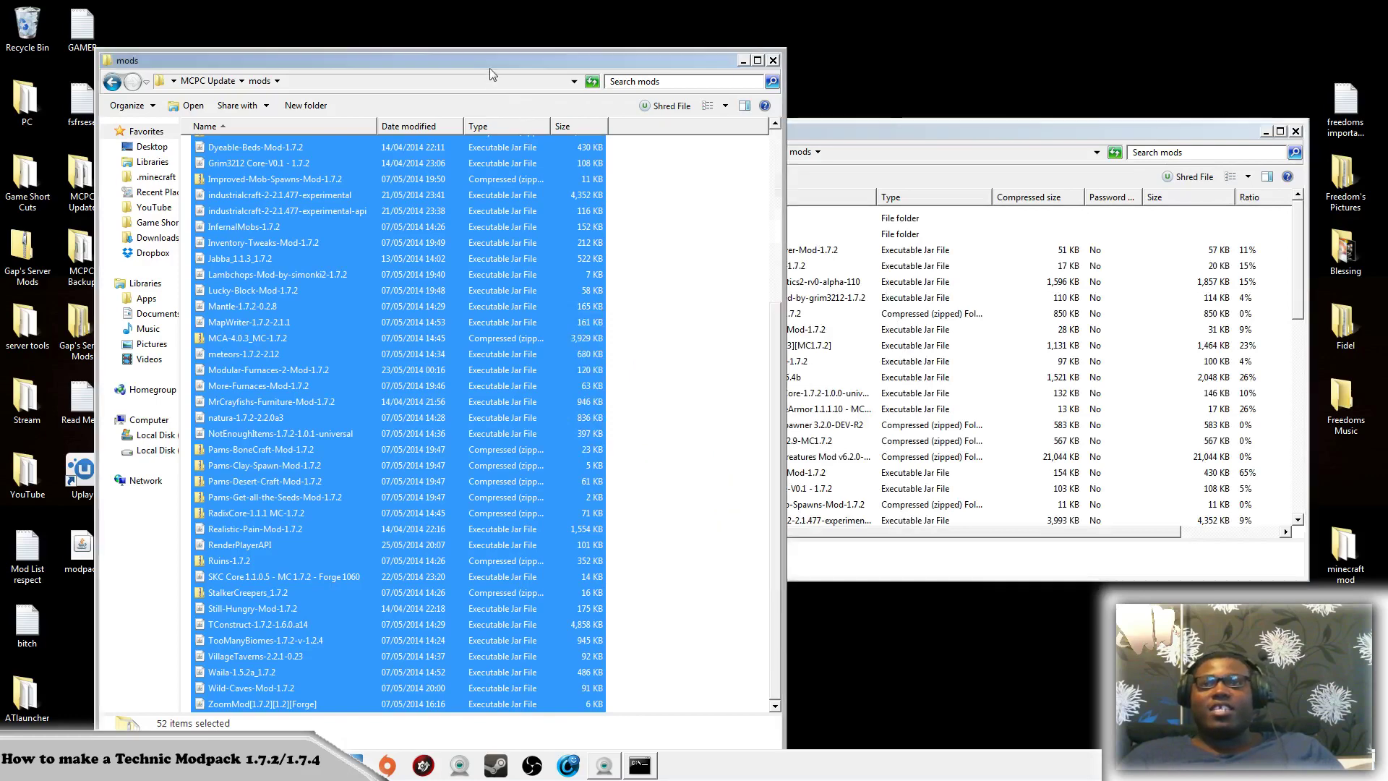
click(772, 60)
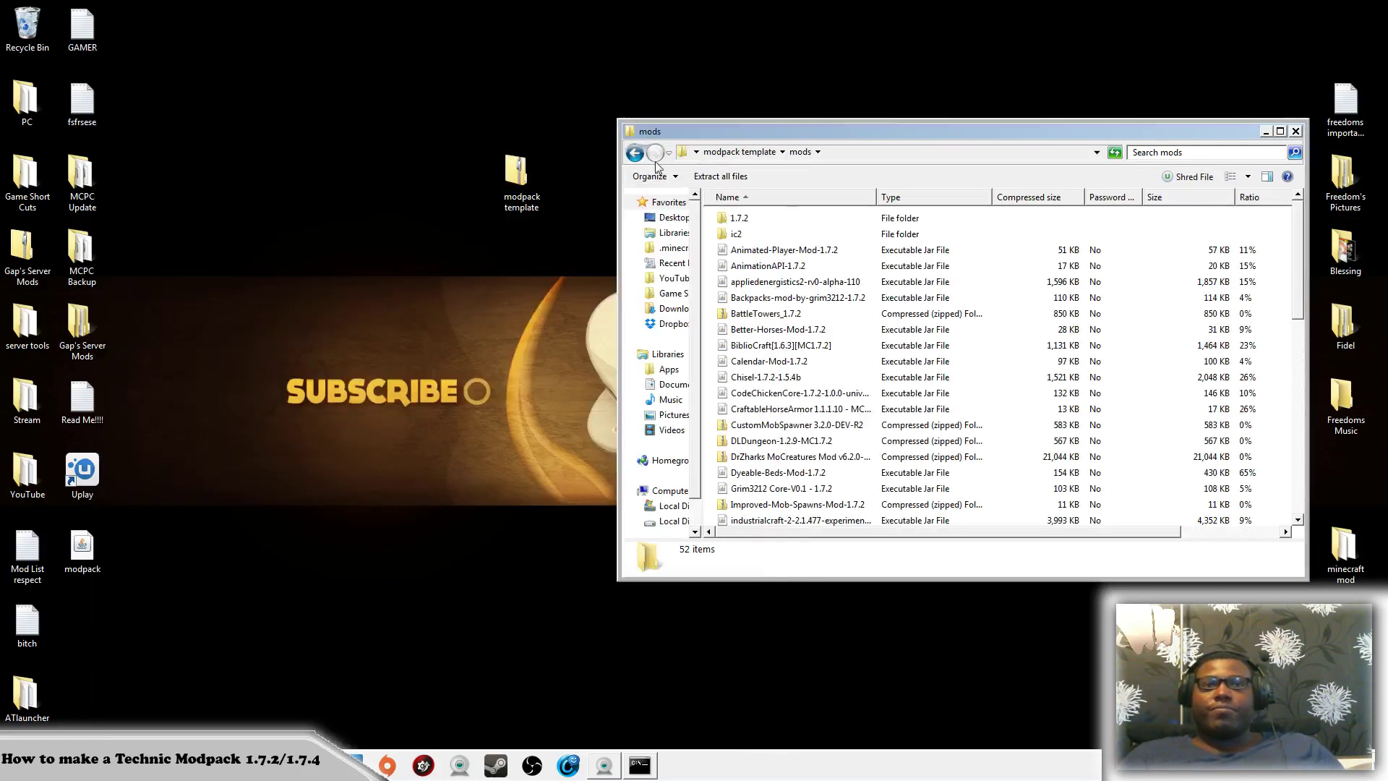
Check the mods folder in the modpack template archive and open the archive's config folder
click(634, 152)
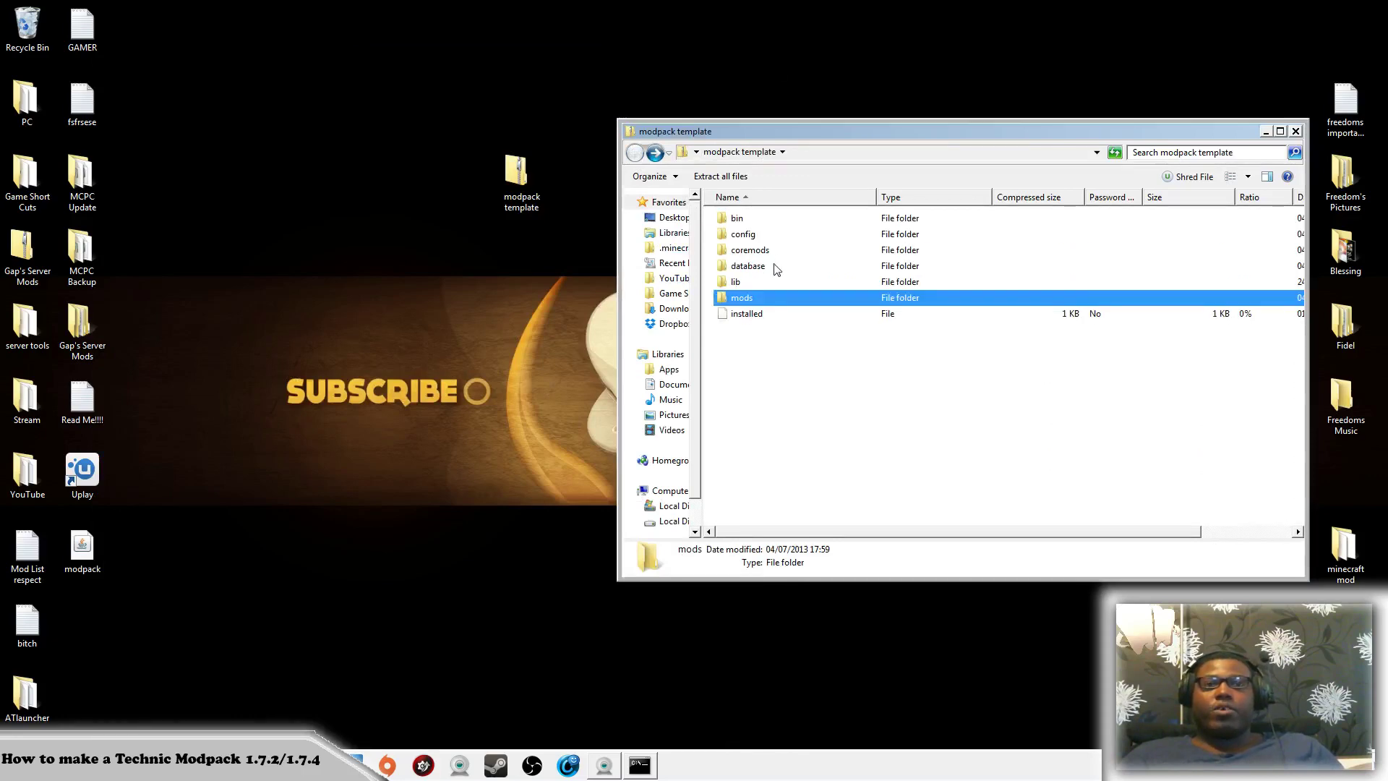
double_click(742, 298)
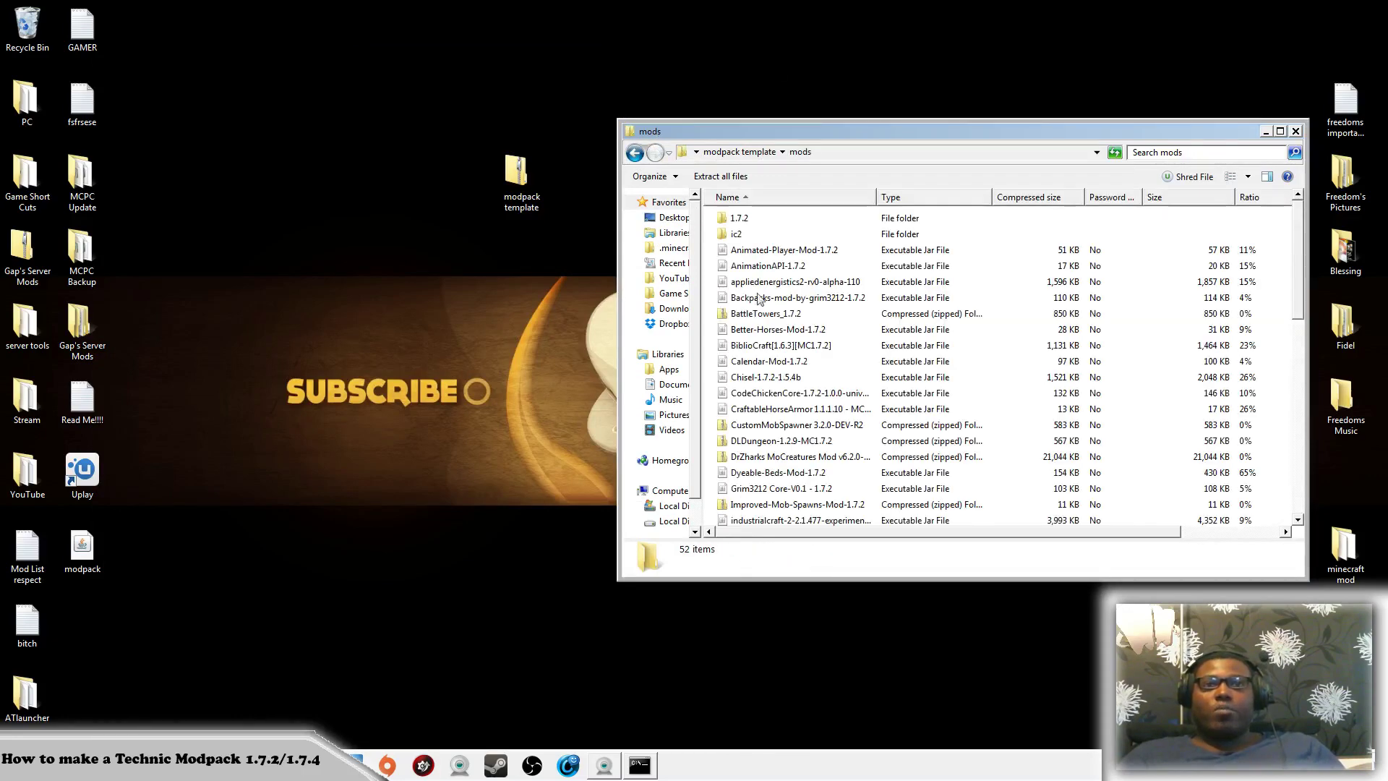
click(634, 153)
double_click(745, 233)
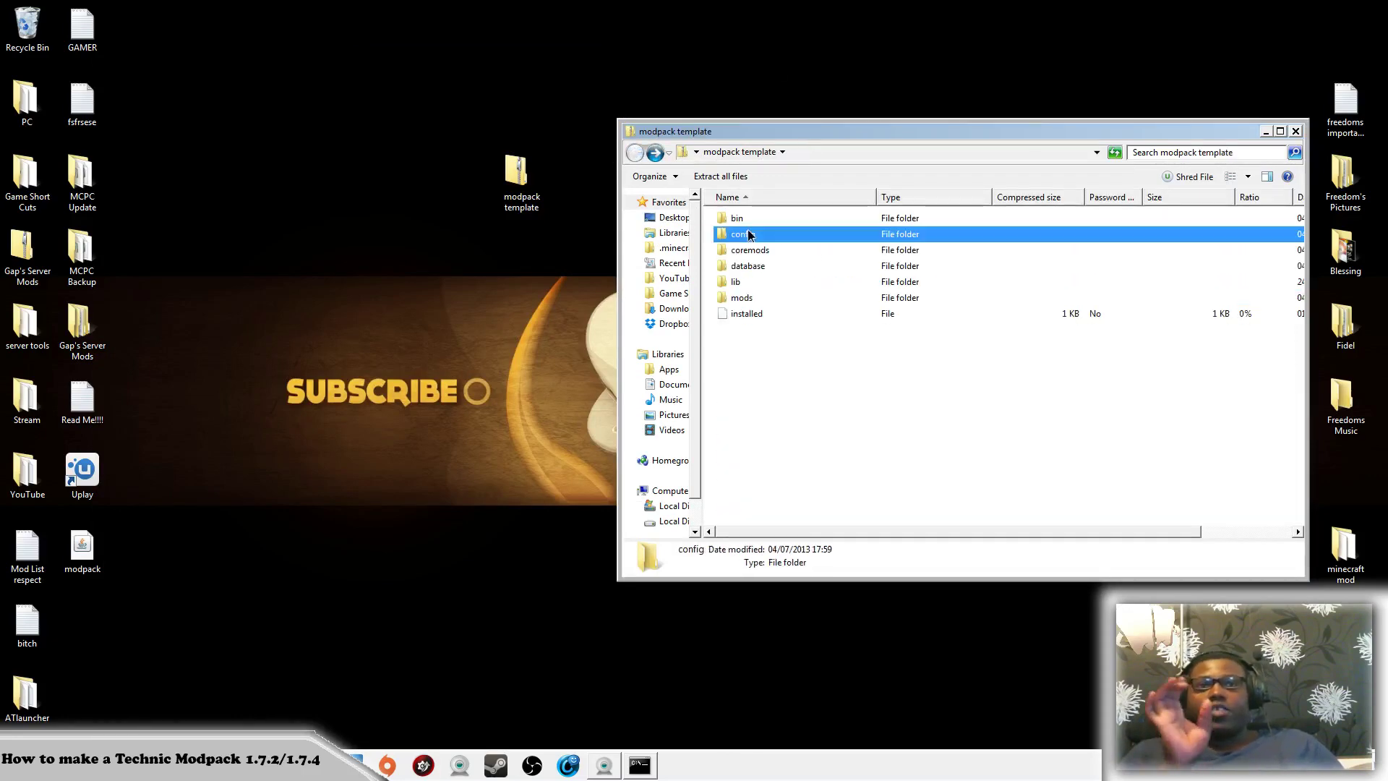
Open MCPC Update from the desktop and look through its mods and config folders
double_click(89, 189)
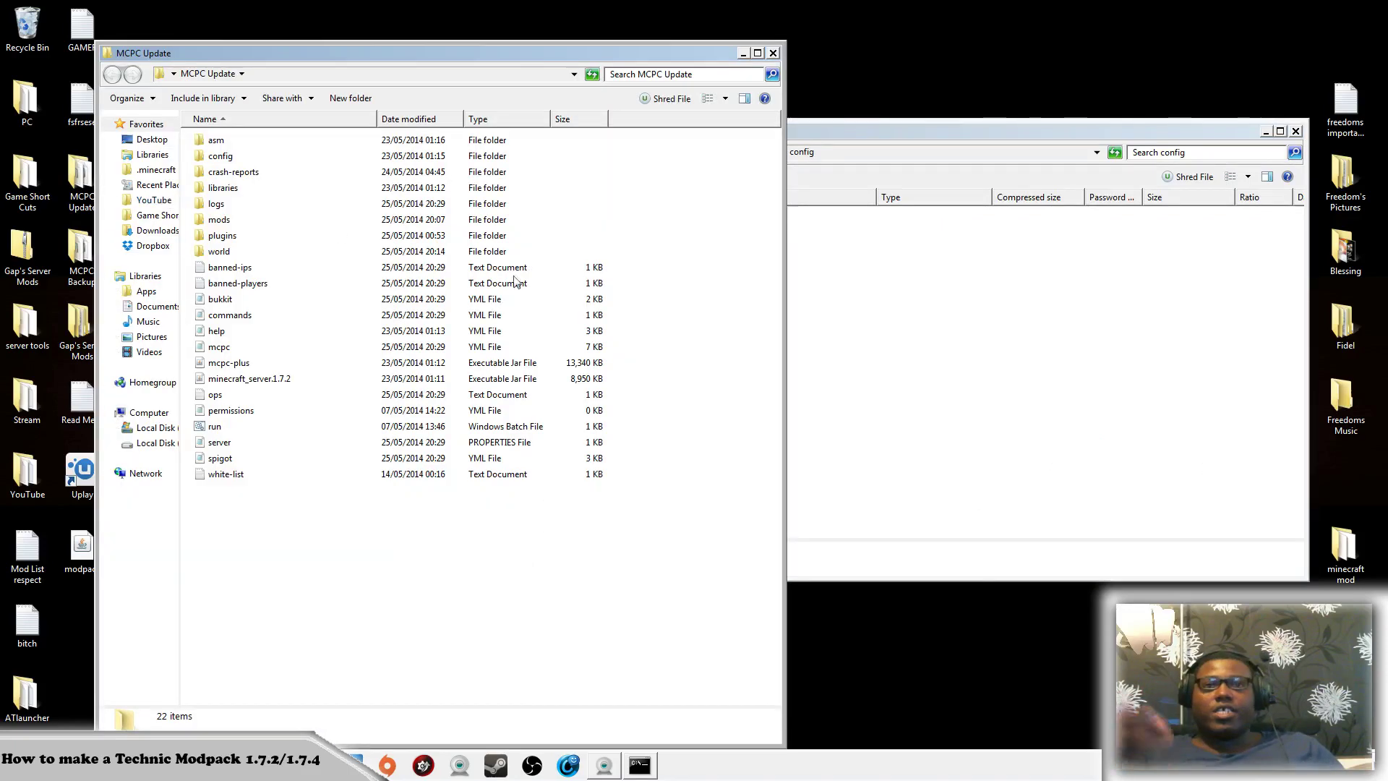
double_click(219, 220)
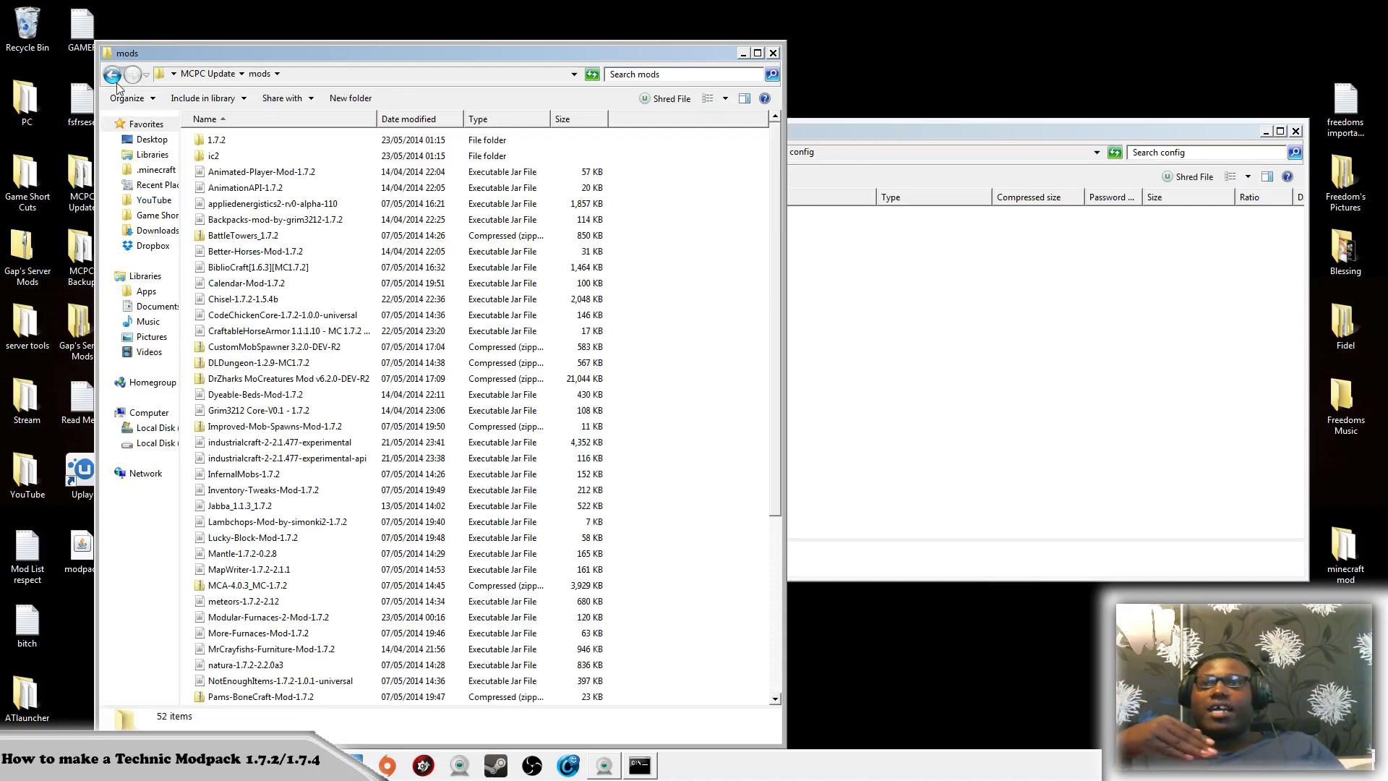
click(112, 74)
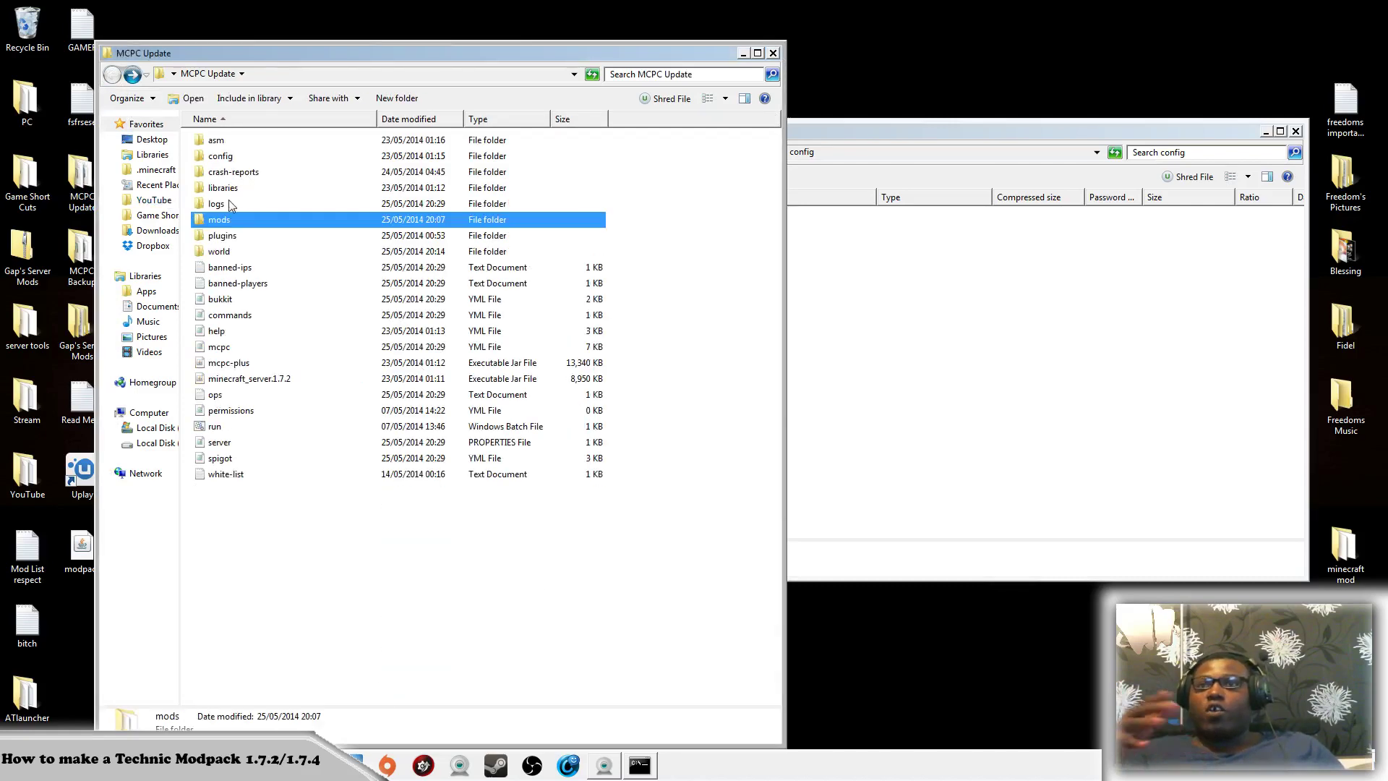
click(231, 166)
double_click(231, 166)
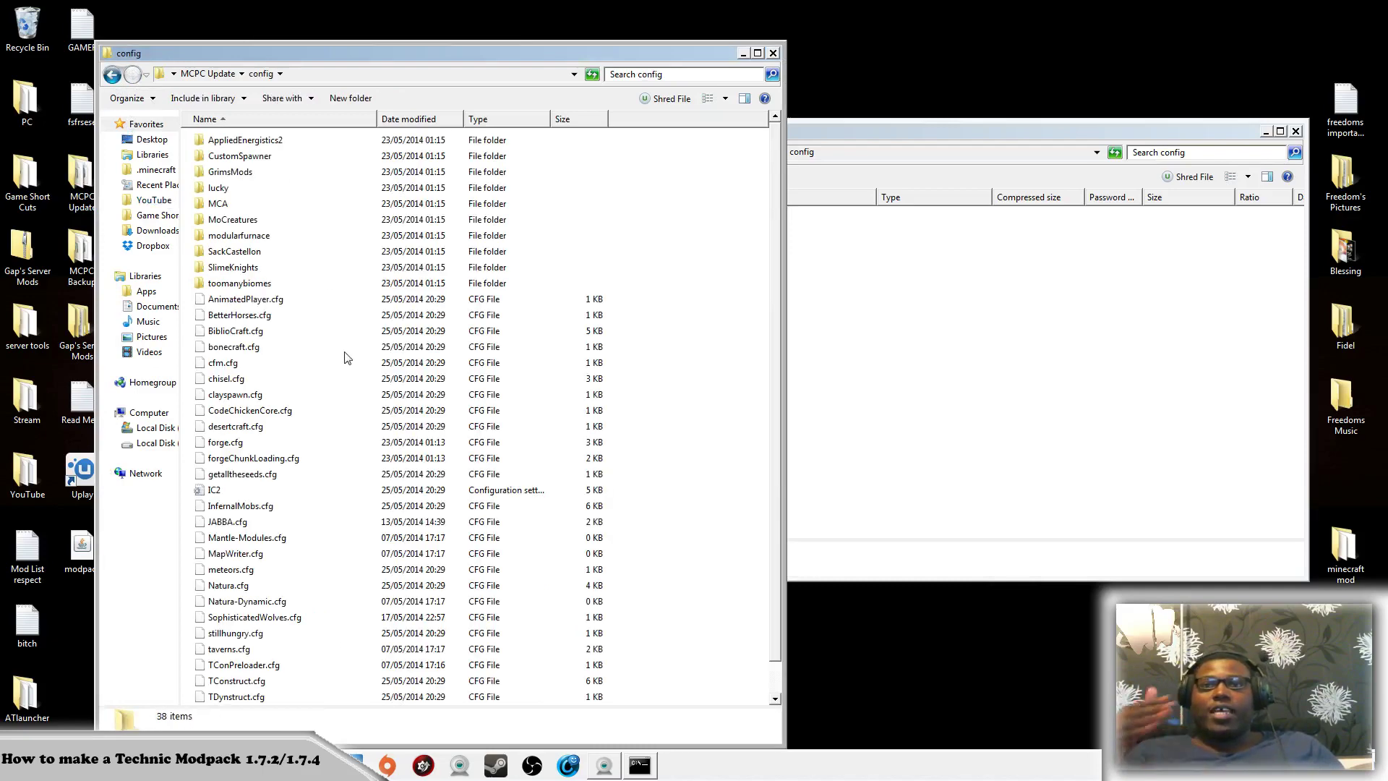
scroll(345, 369, down, 1)
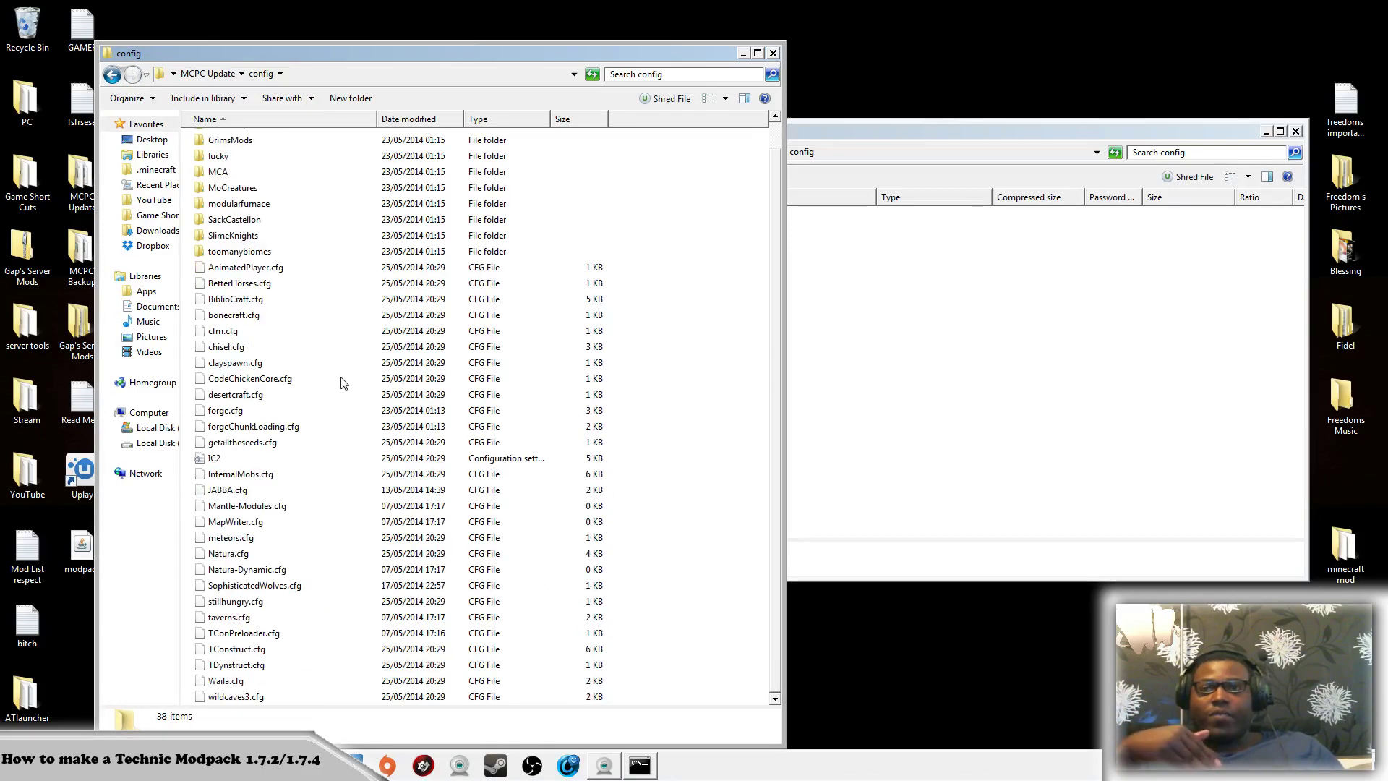
Look through the config folder inside .minecraft and return to the .minecraft folder
click(155, 173)
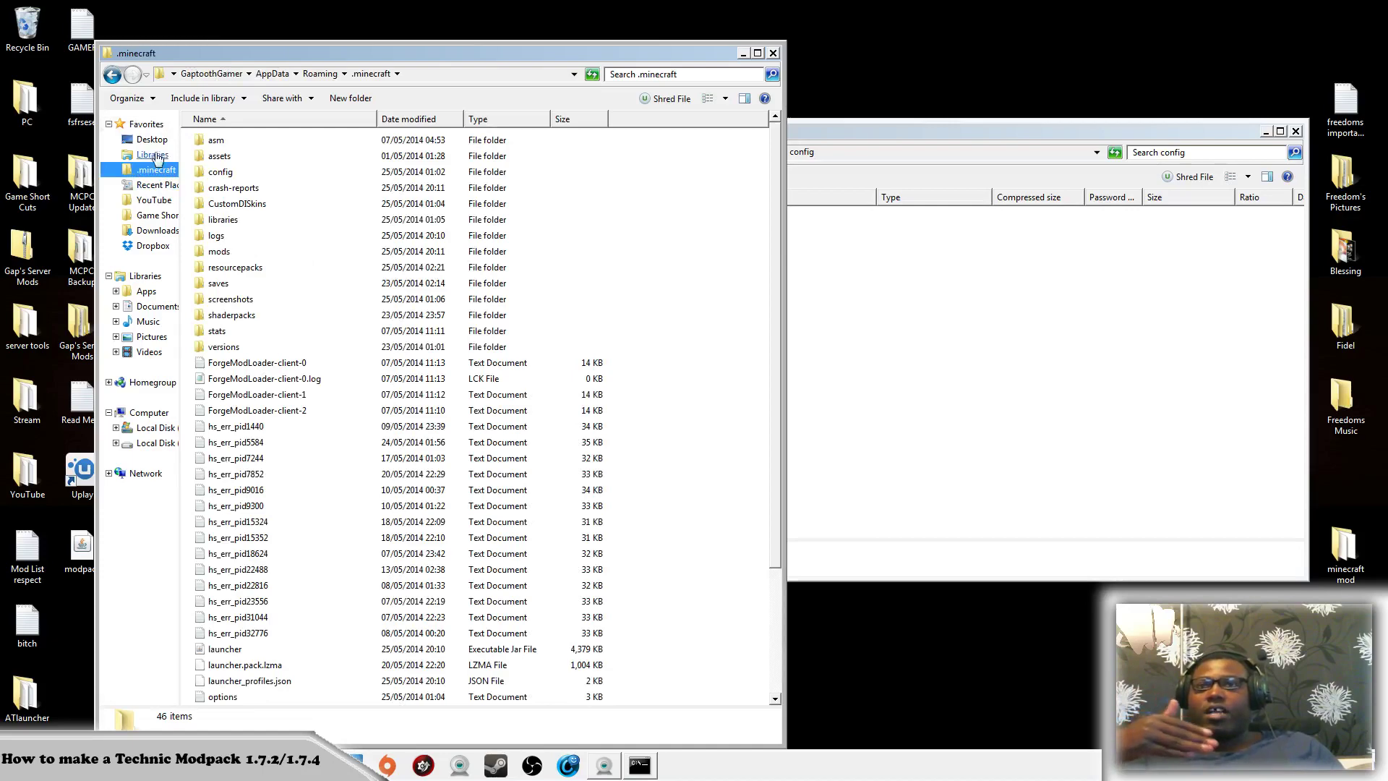
double_click(232, 173)
scroll(238, 217, down, 8)
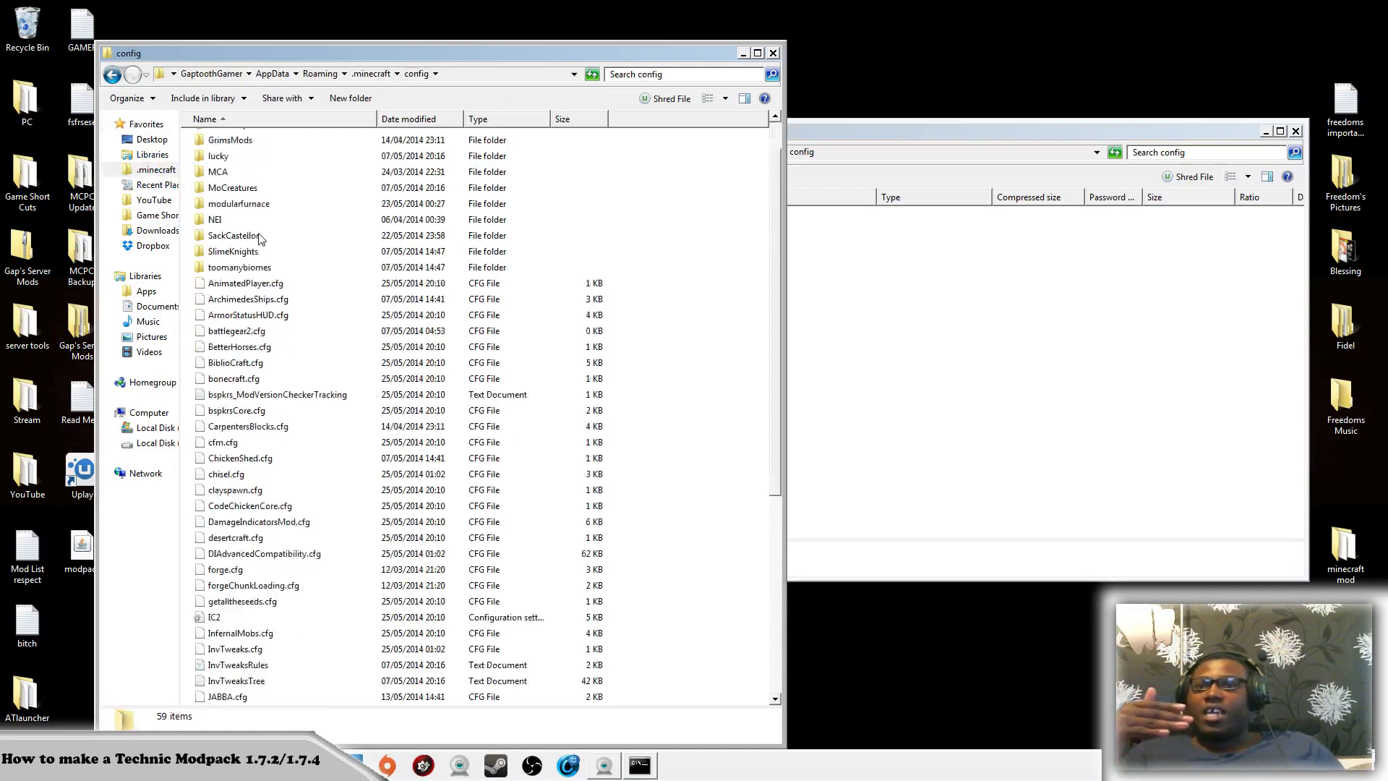
scroll(241, 253, up, 4)
click(126, 74)
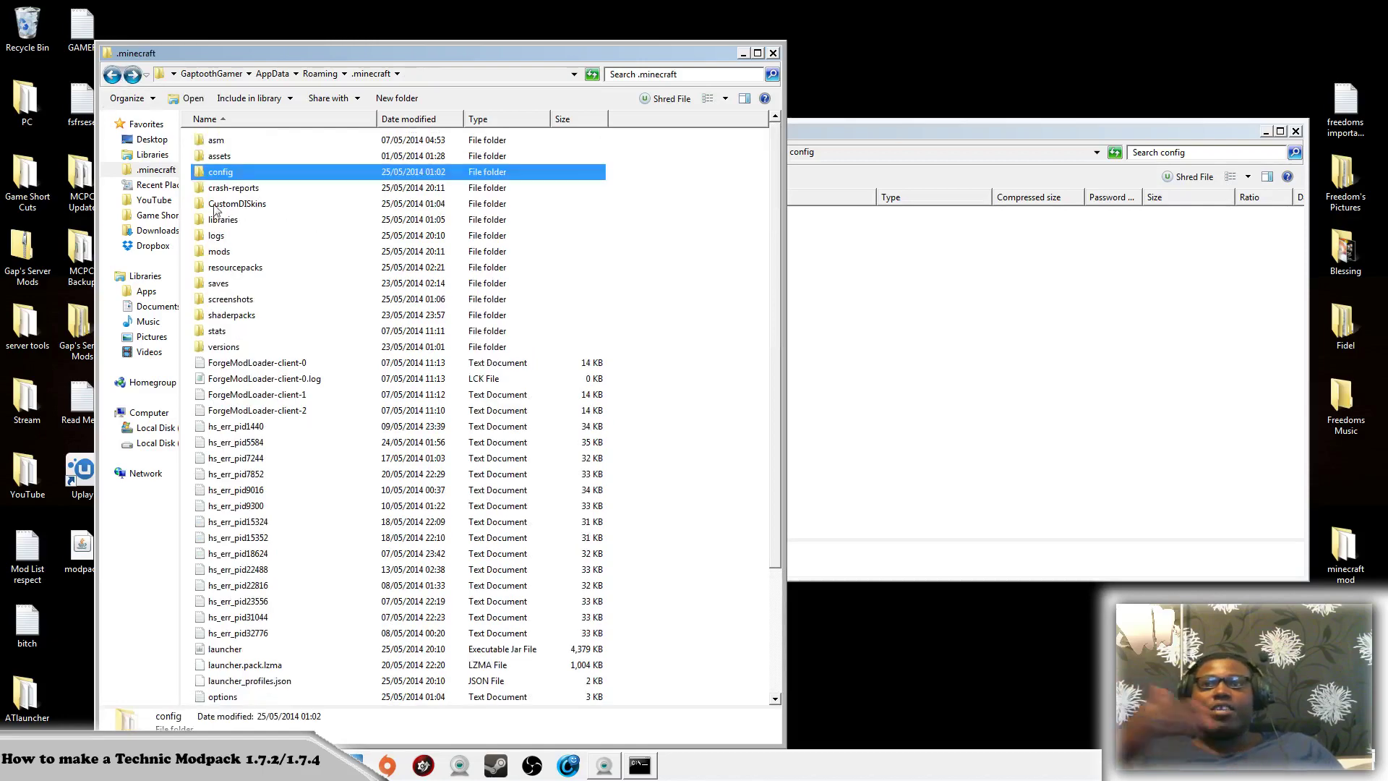
Copy everything in the MCPC Update config folder into the template archive's config folder and close the source window
click(772, 53)
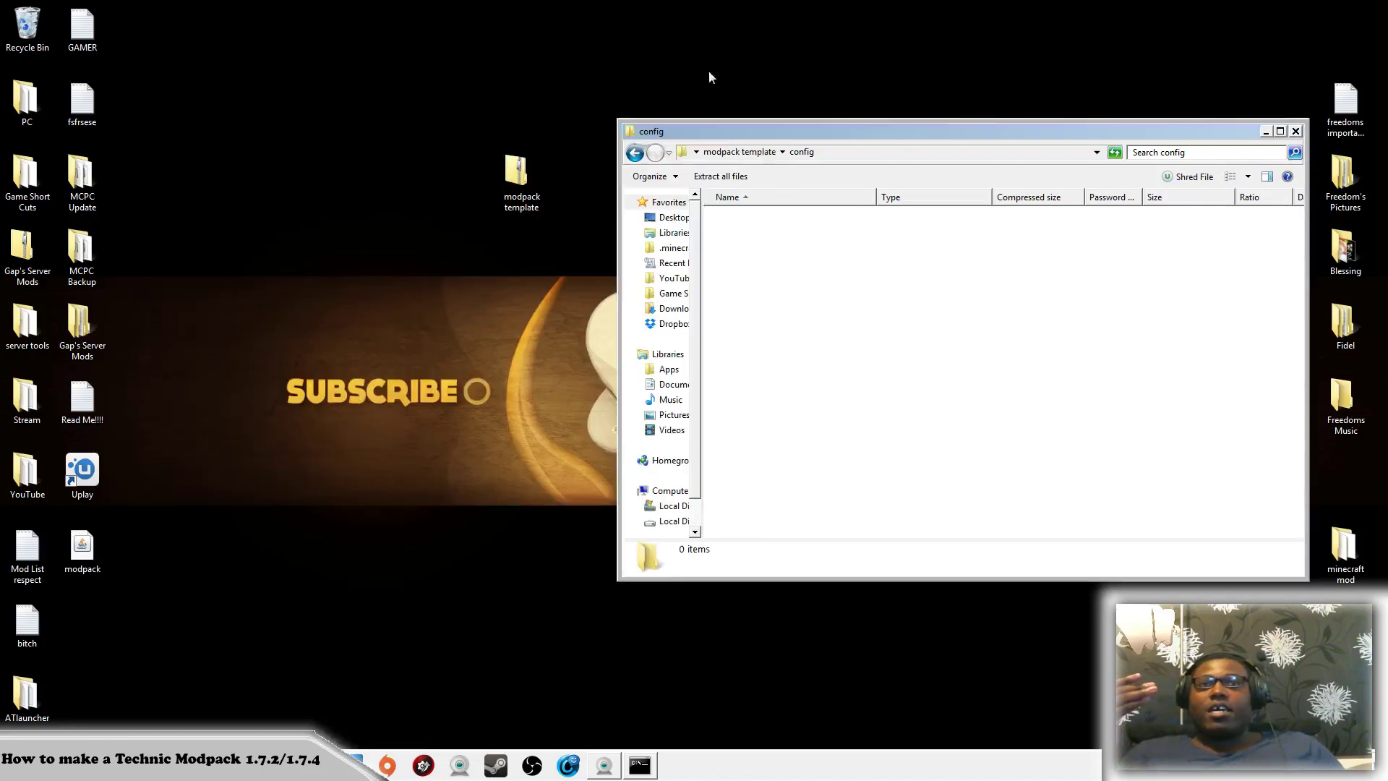
double_click(82, 186)
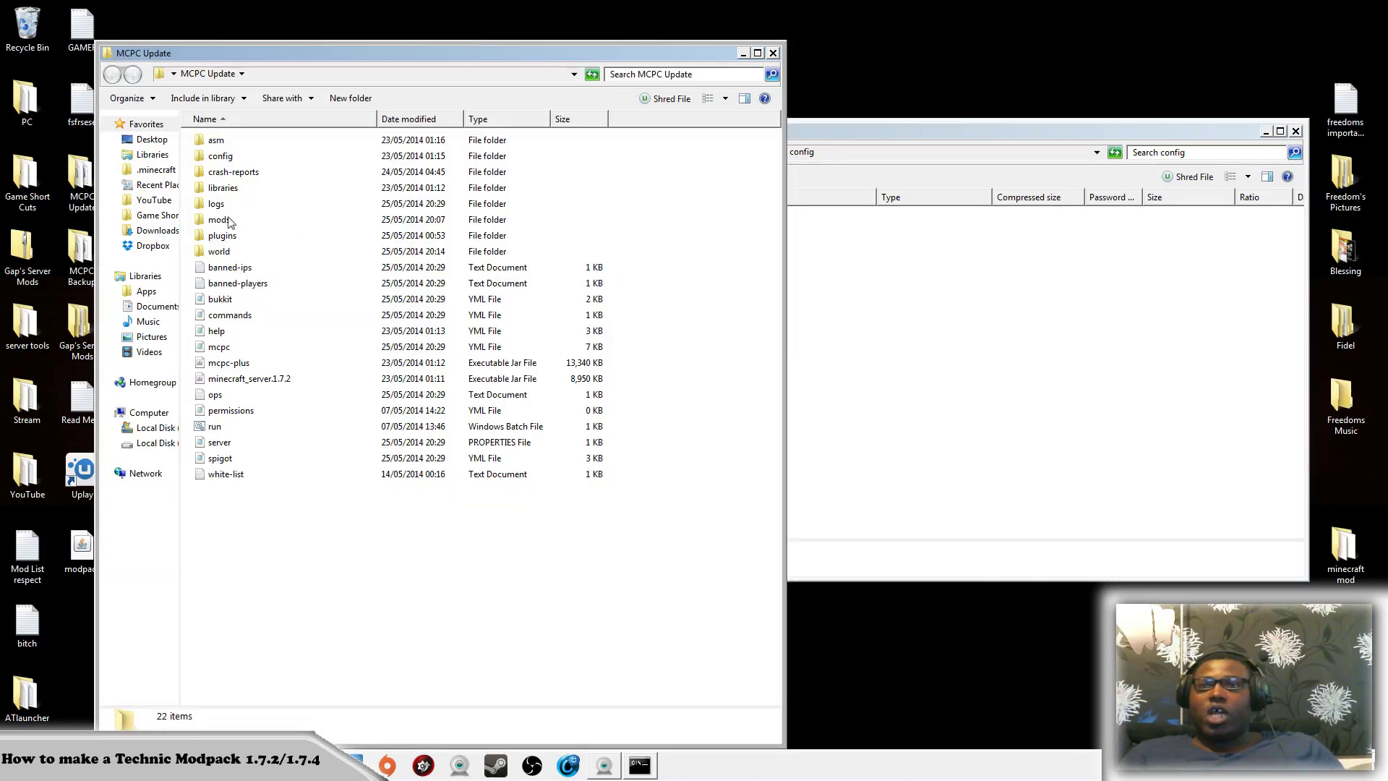
click(773, 54)
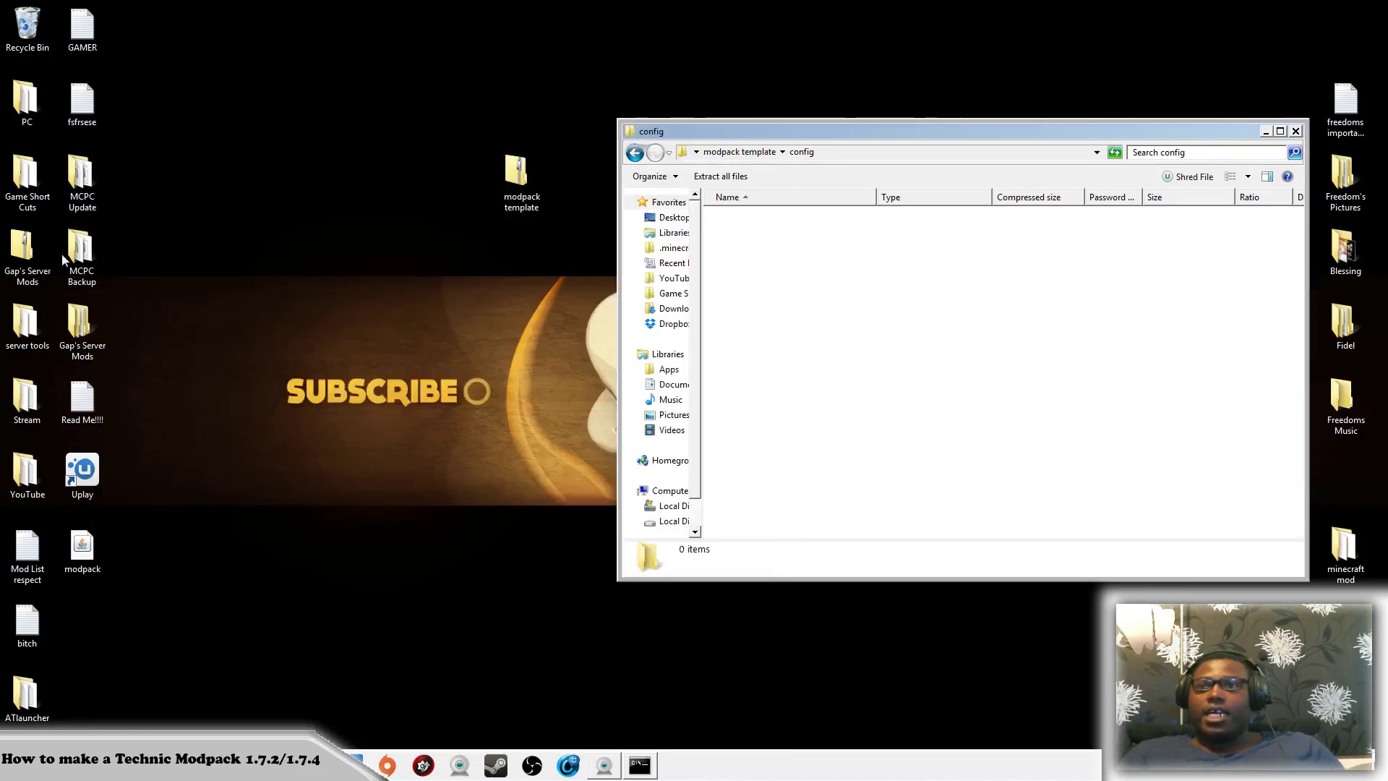
double_click(82, 177)
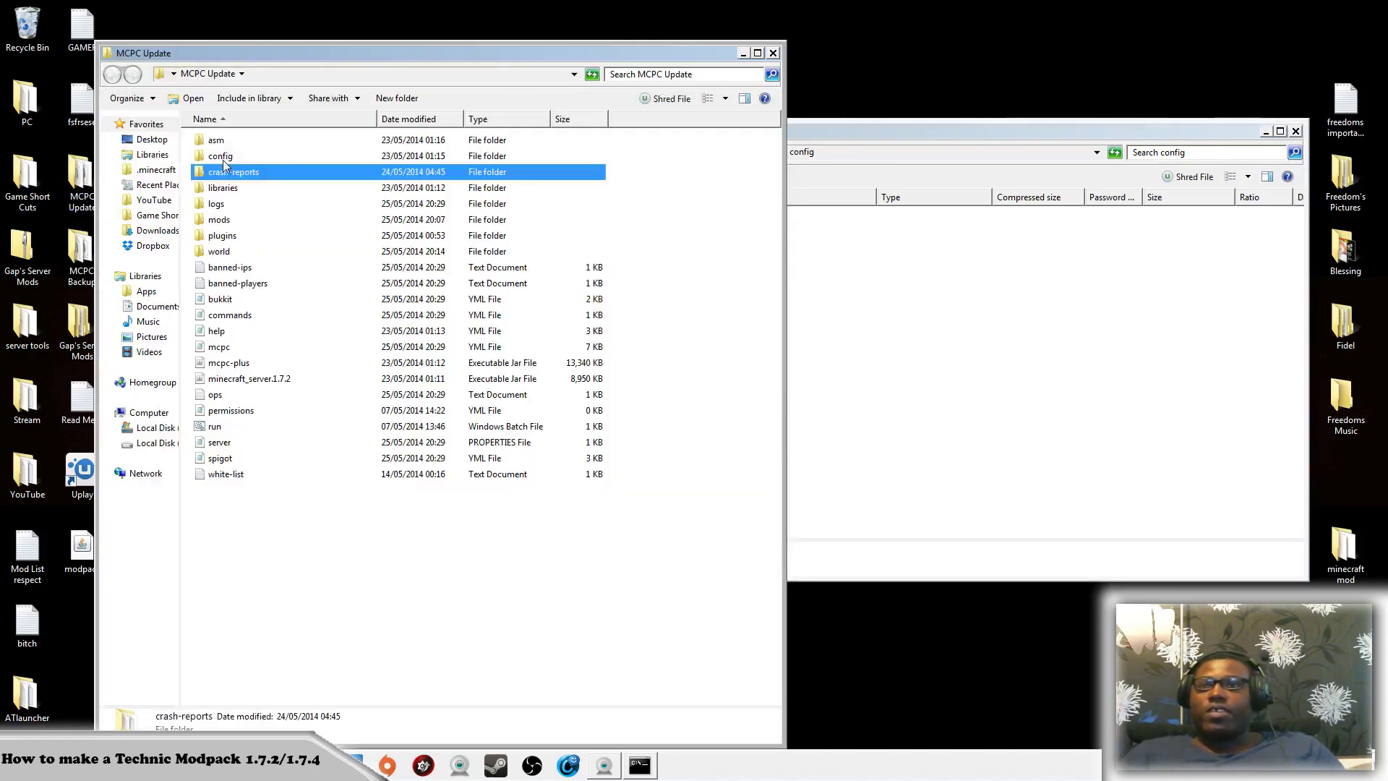
double_click(220, 156)
drag(194, 145, 499, 705)
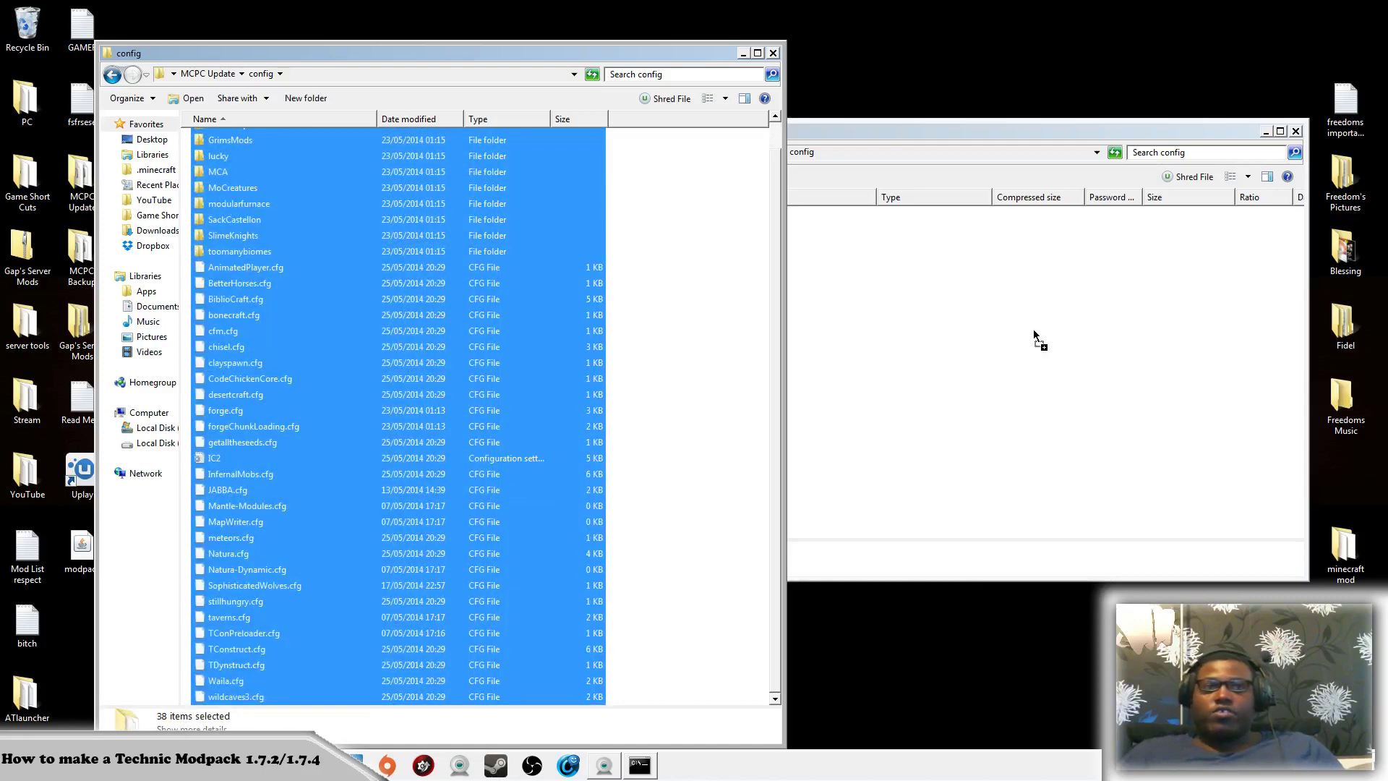
drag(1034, 328, 1057, 316)
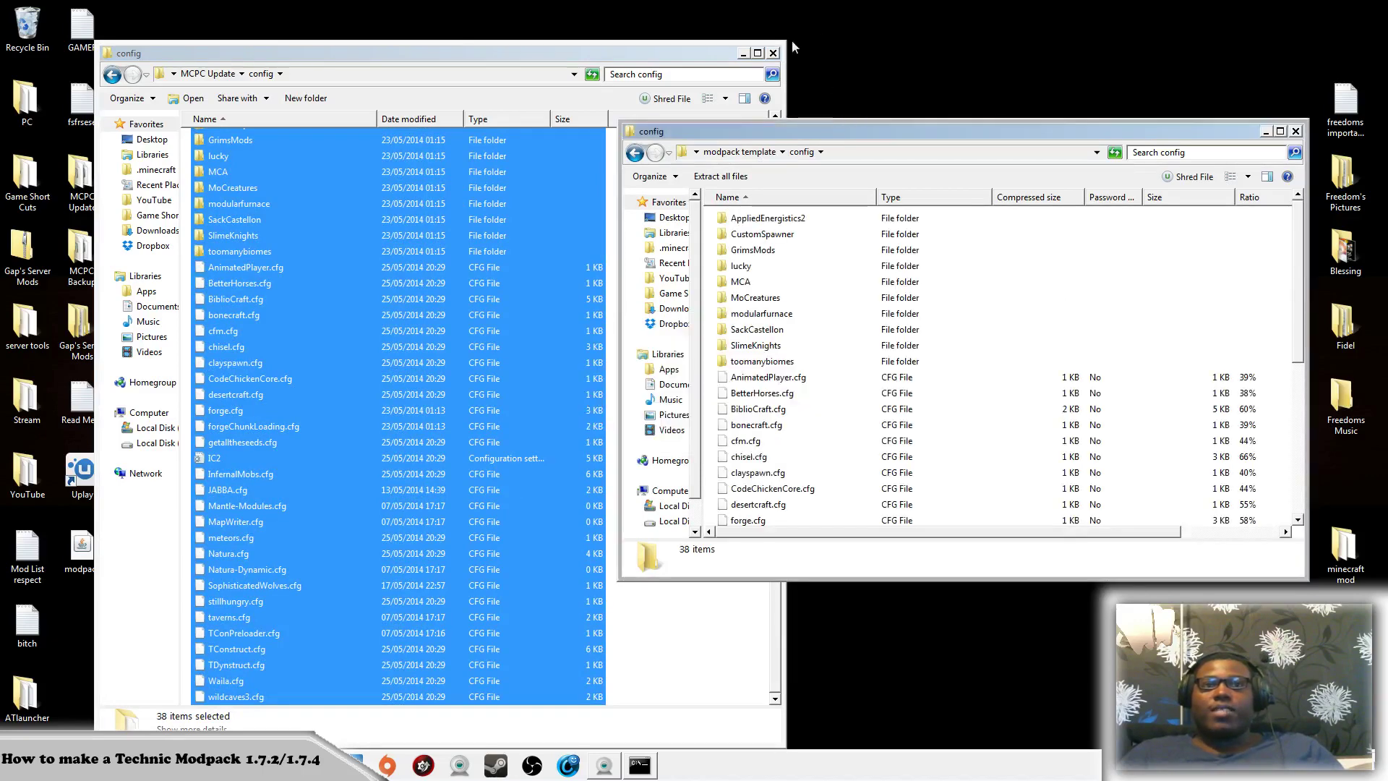
click(772, 53)
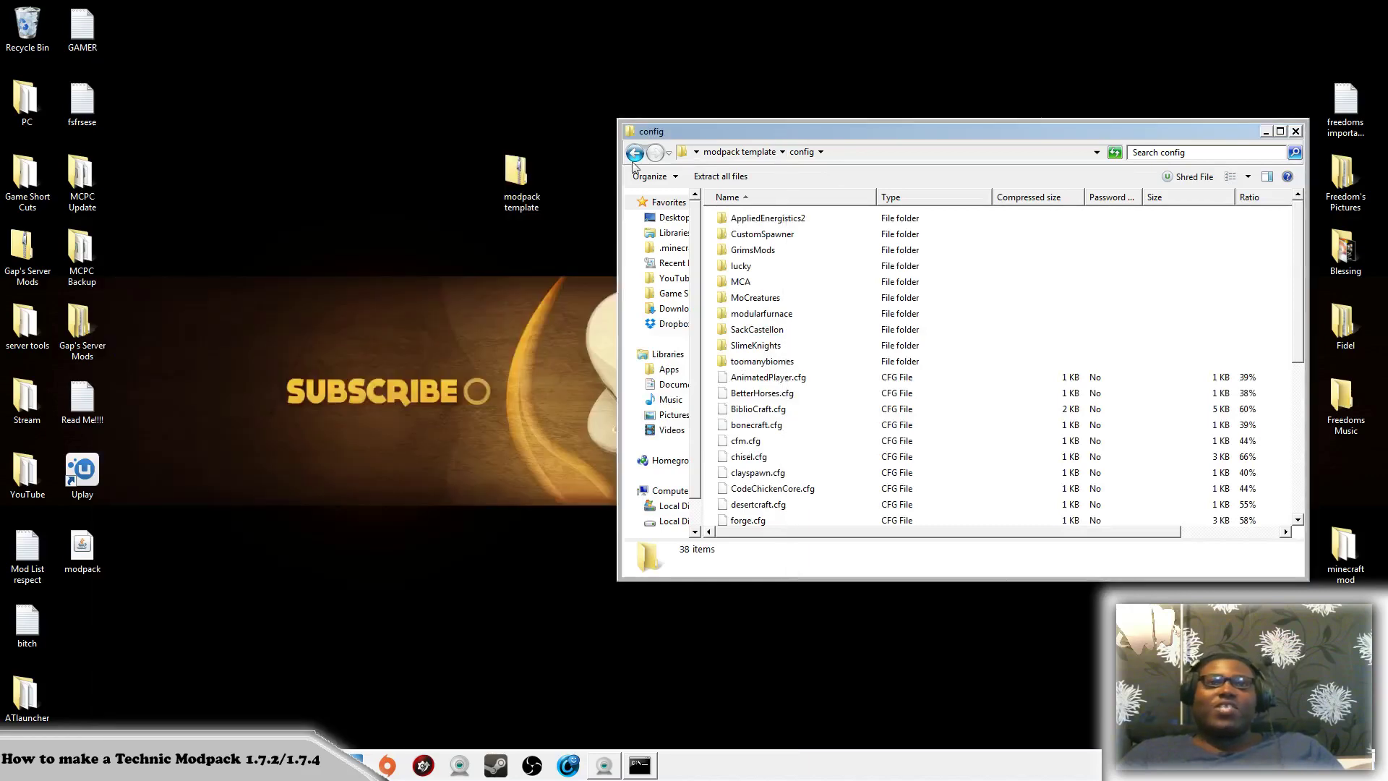
Check the coremods folder in the modpack template archive and close the archive window
click(635, 153)
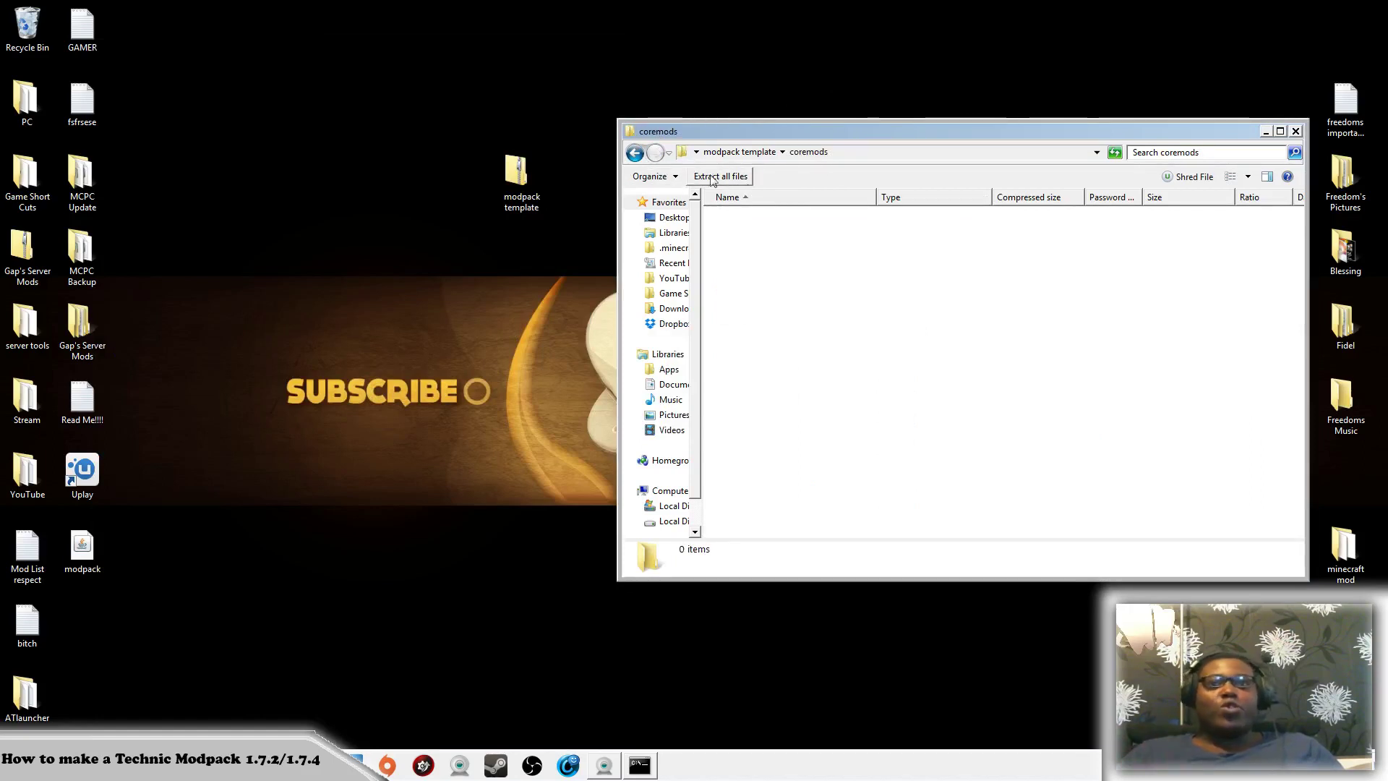
click(634, 152)
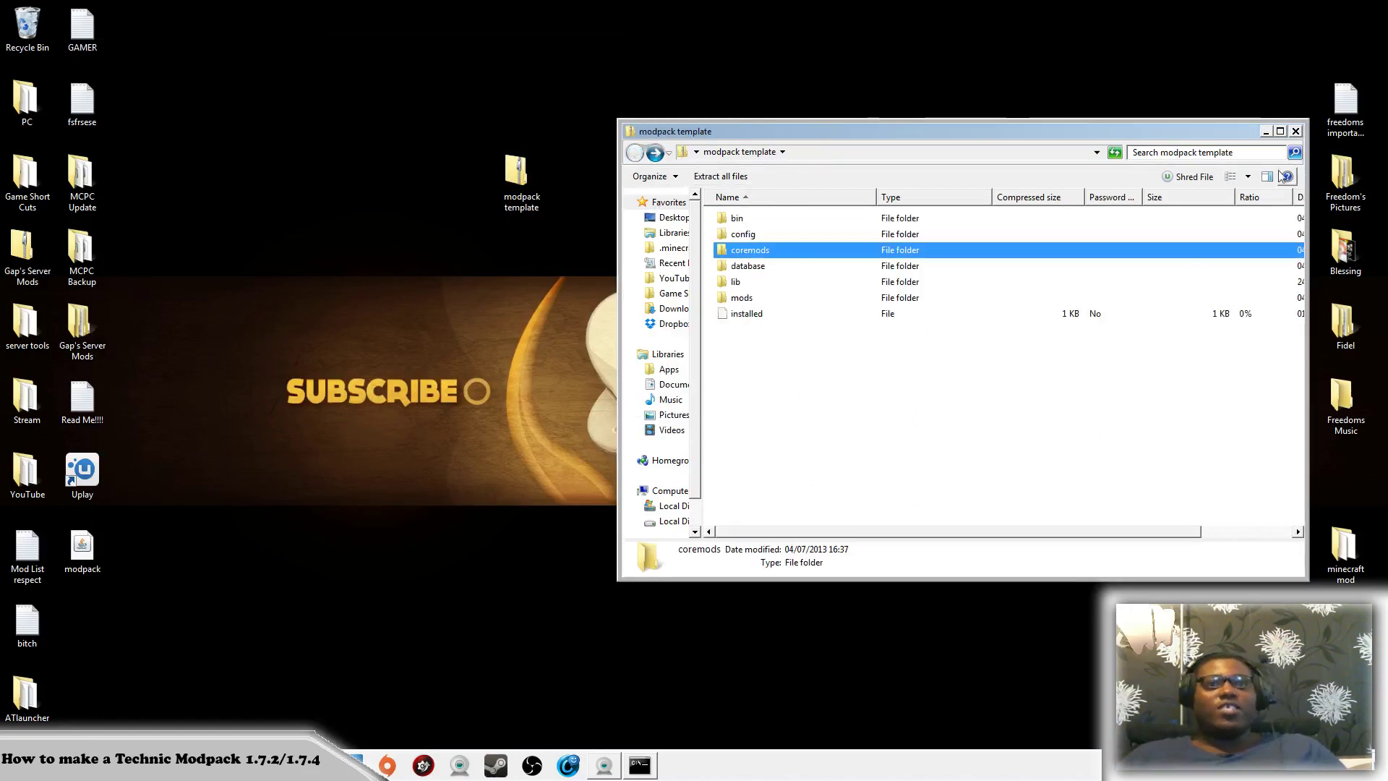
click(1296, 131)
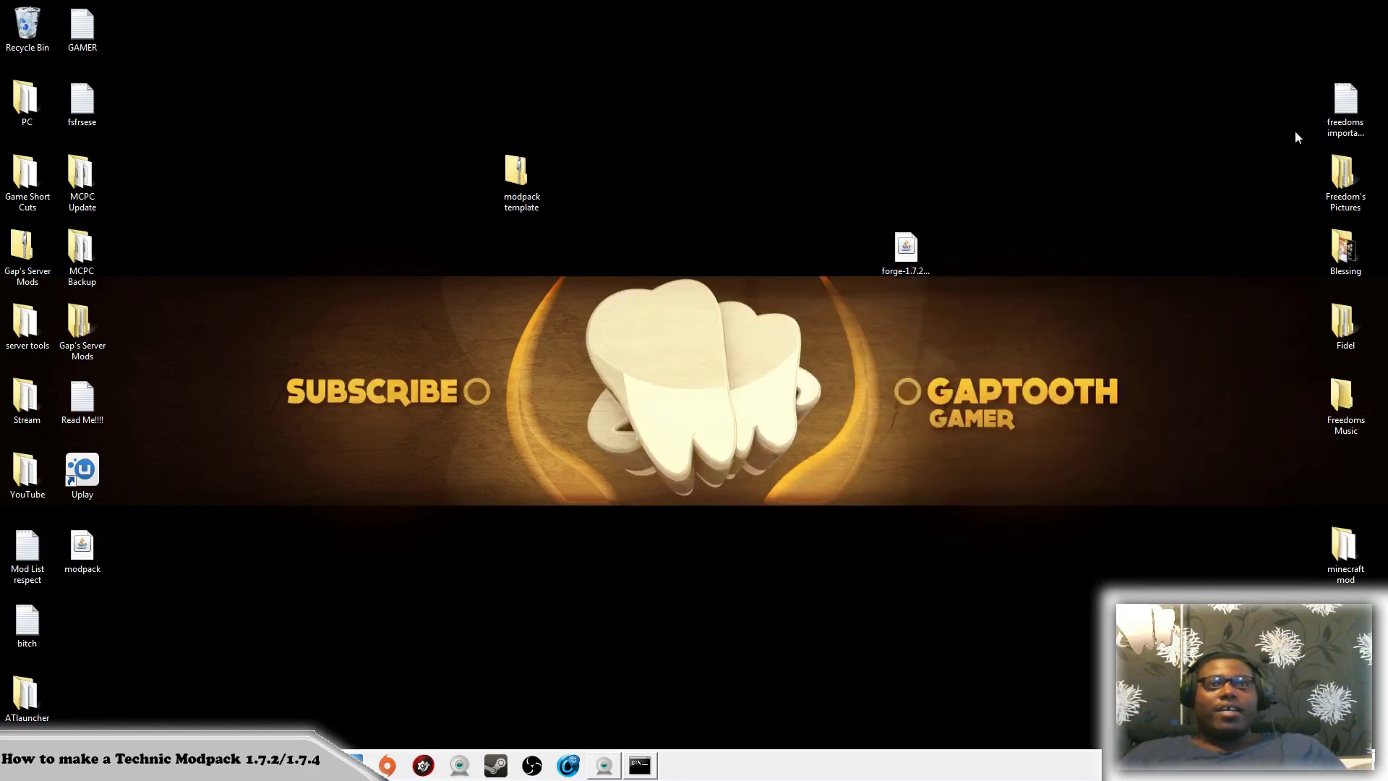
Rename the modpack template archive on the desktop as dfgtrfhgtgfhtrhtr
right_click(520, 193)
click(567, 488)
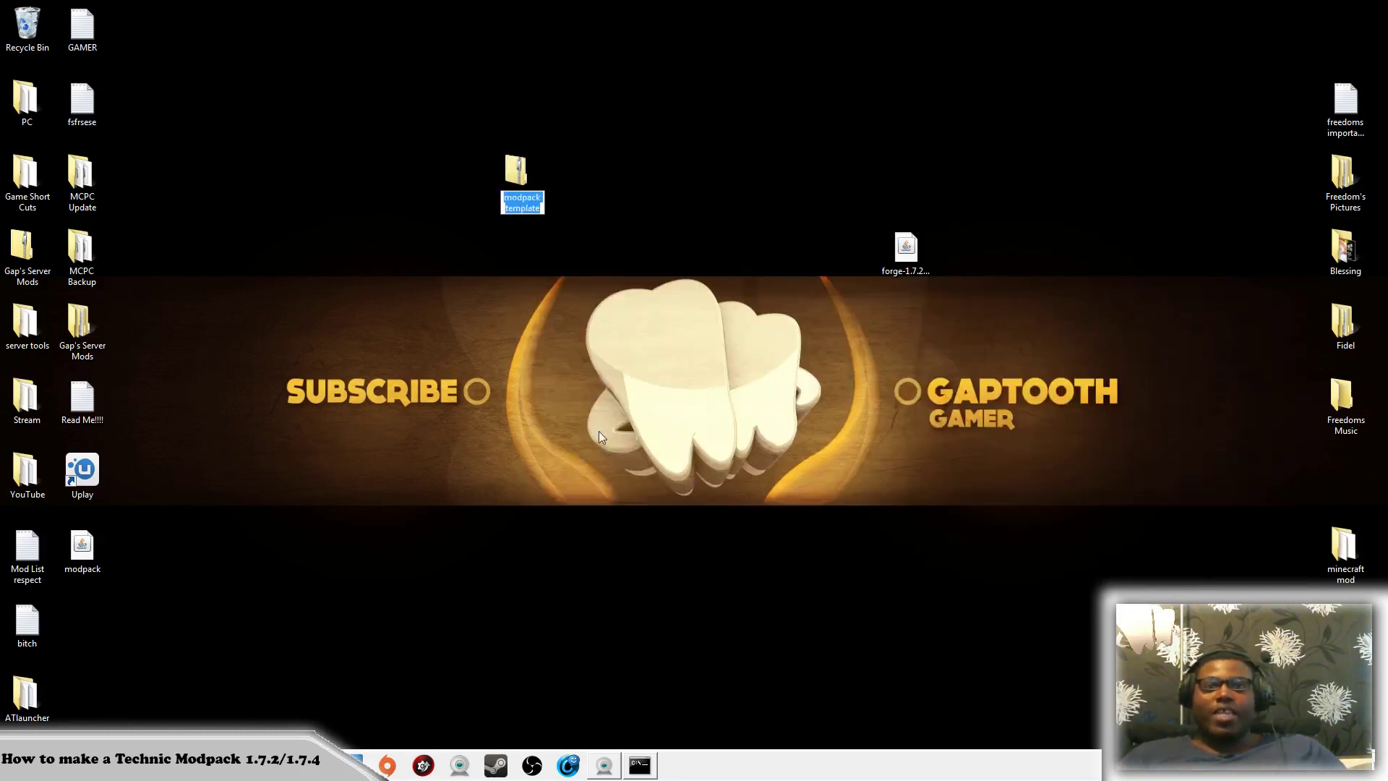
text(dfgtrfhgtgfhtrhtr)
key(Return)
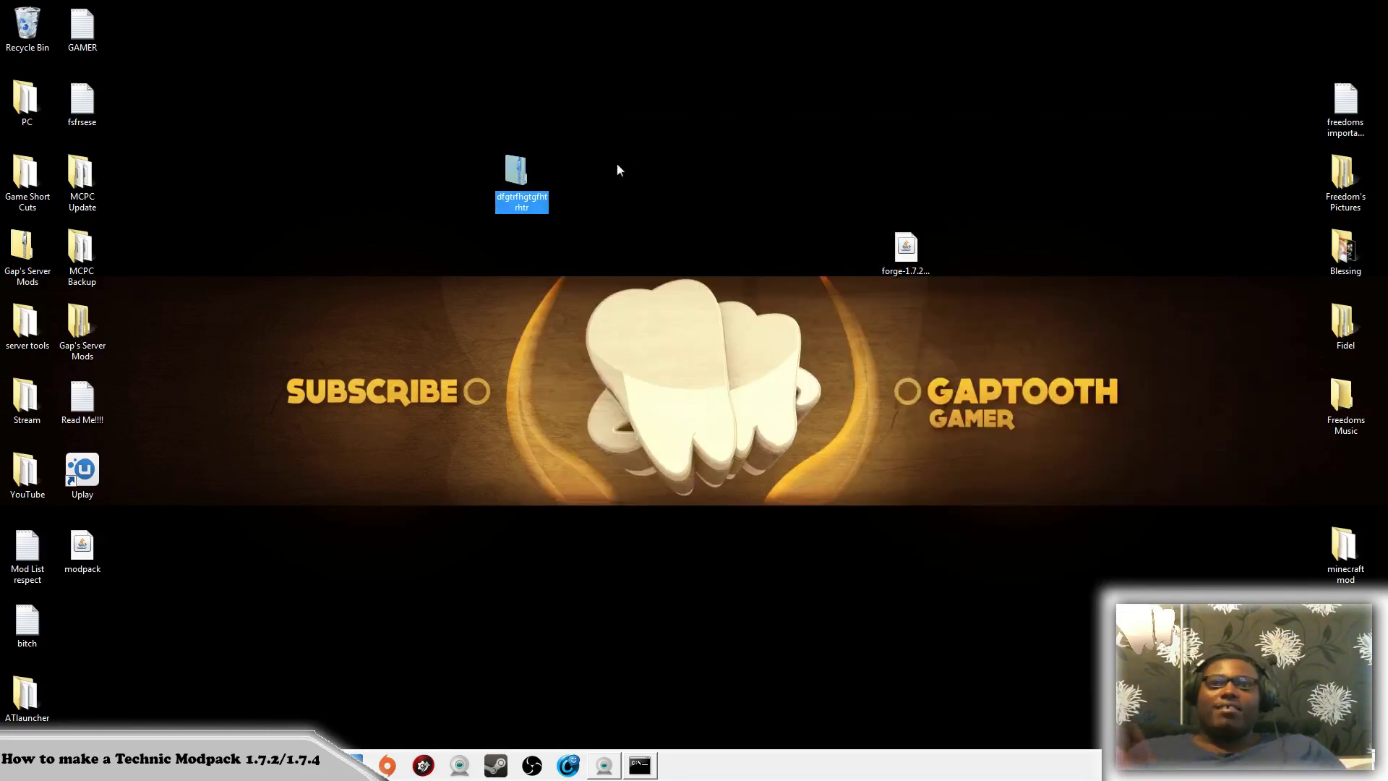
click(559, 254)
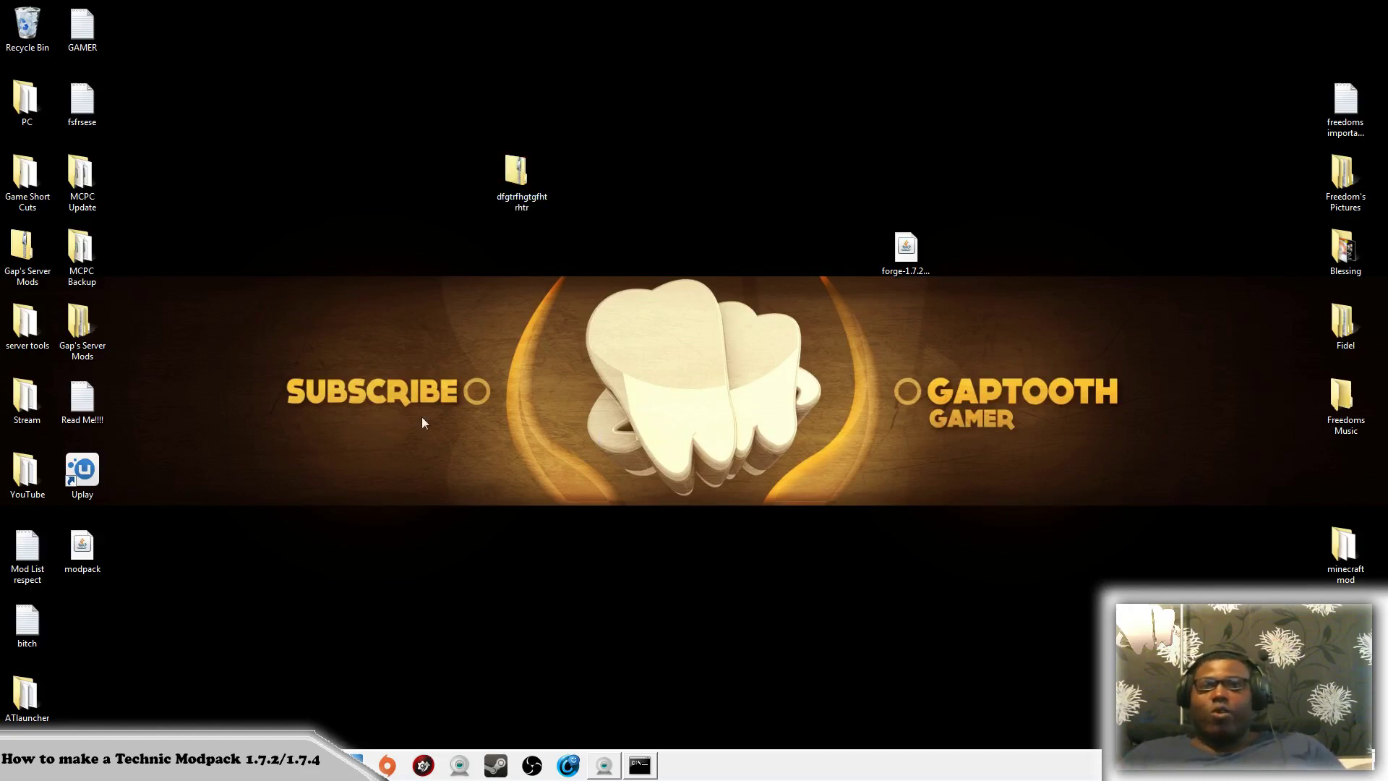
Switch to the Copy website in the browser, go to My Files and arrange its window beside the renamed archive on the desktop
key(alt+Tab)
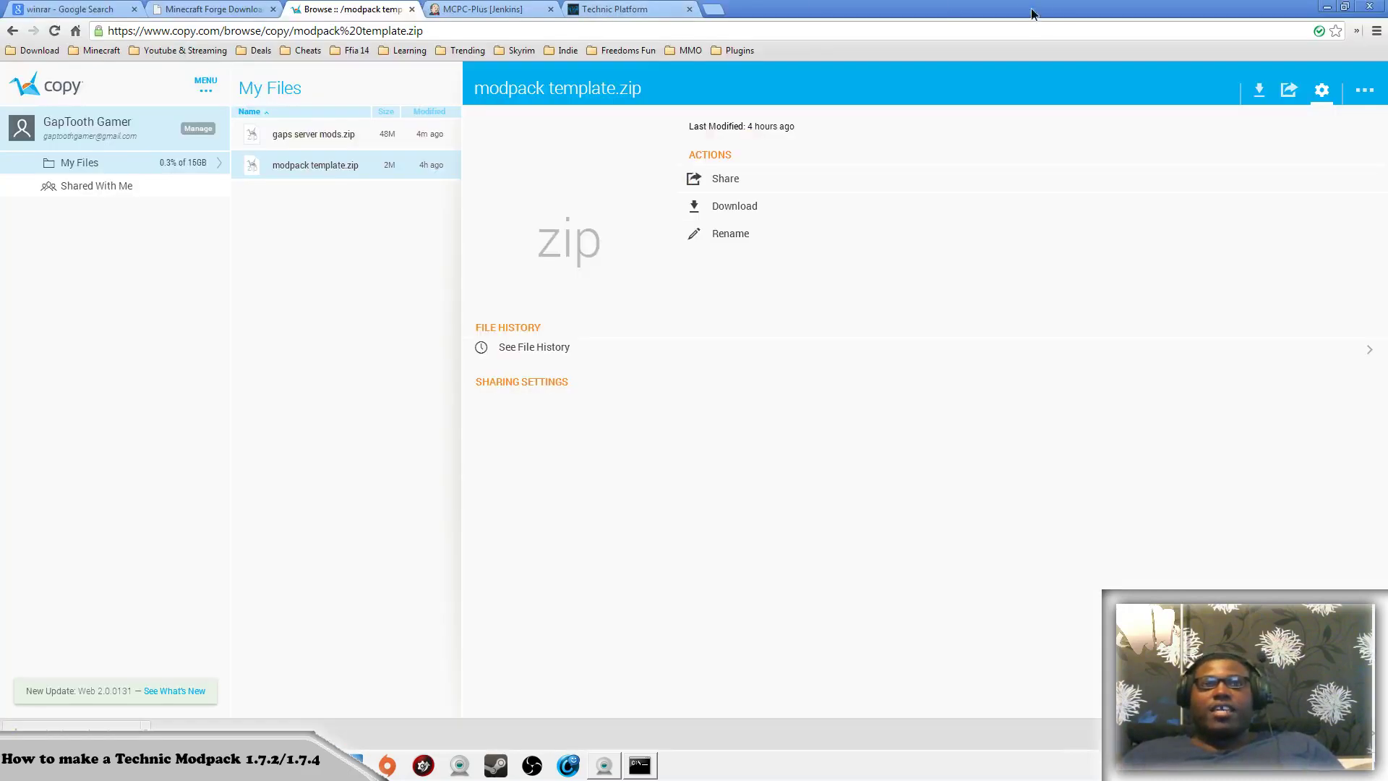
drag(1041, 15, 1070, 178)
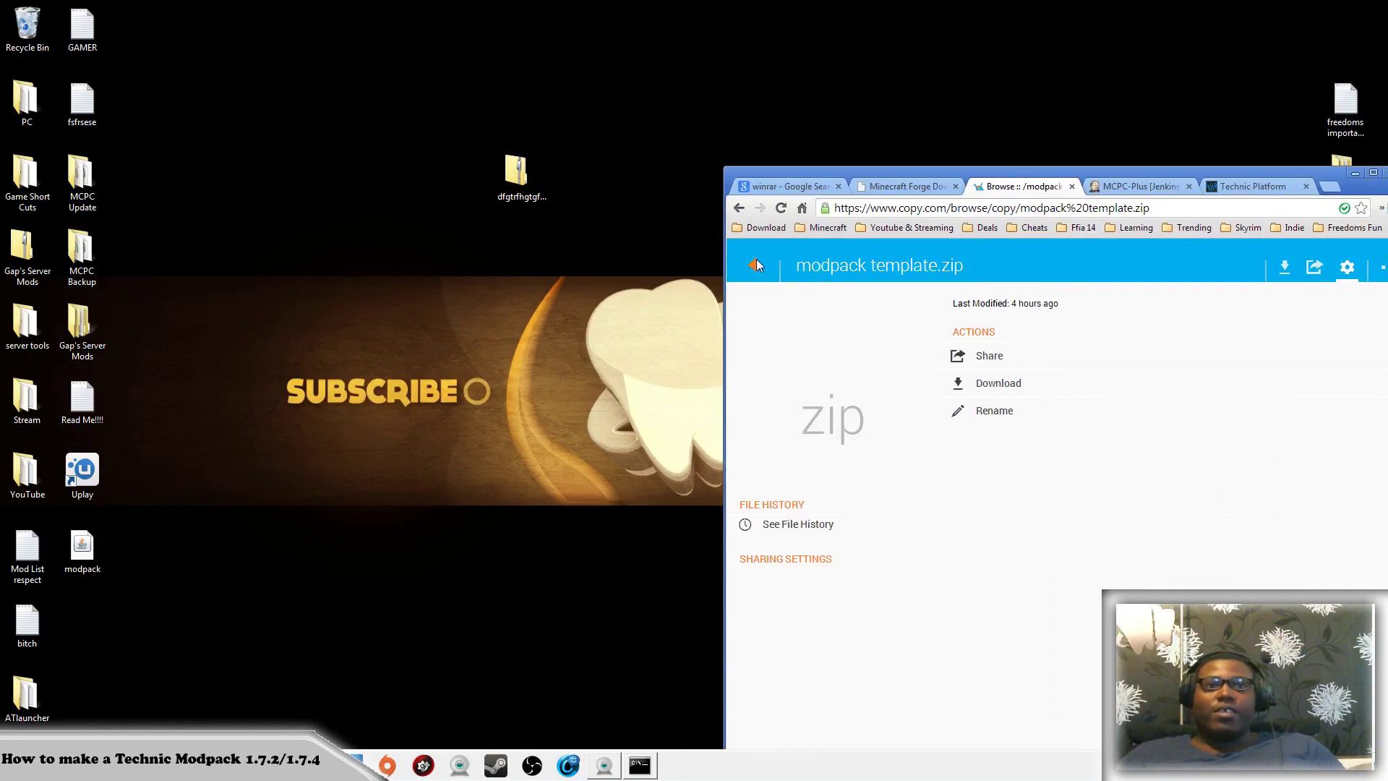
click(757, 265)
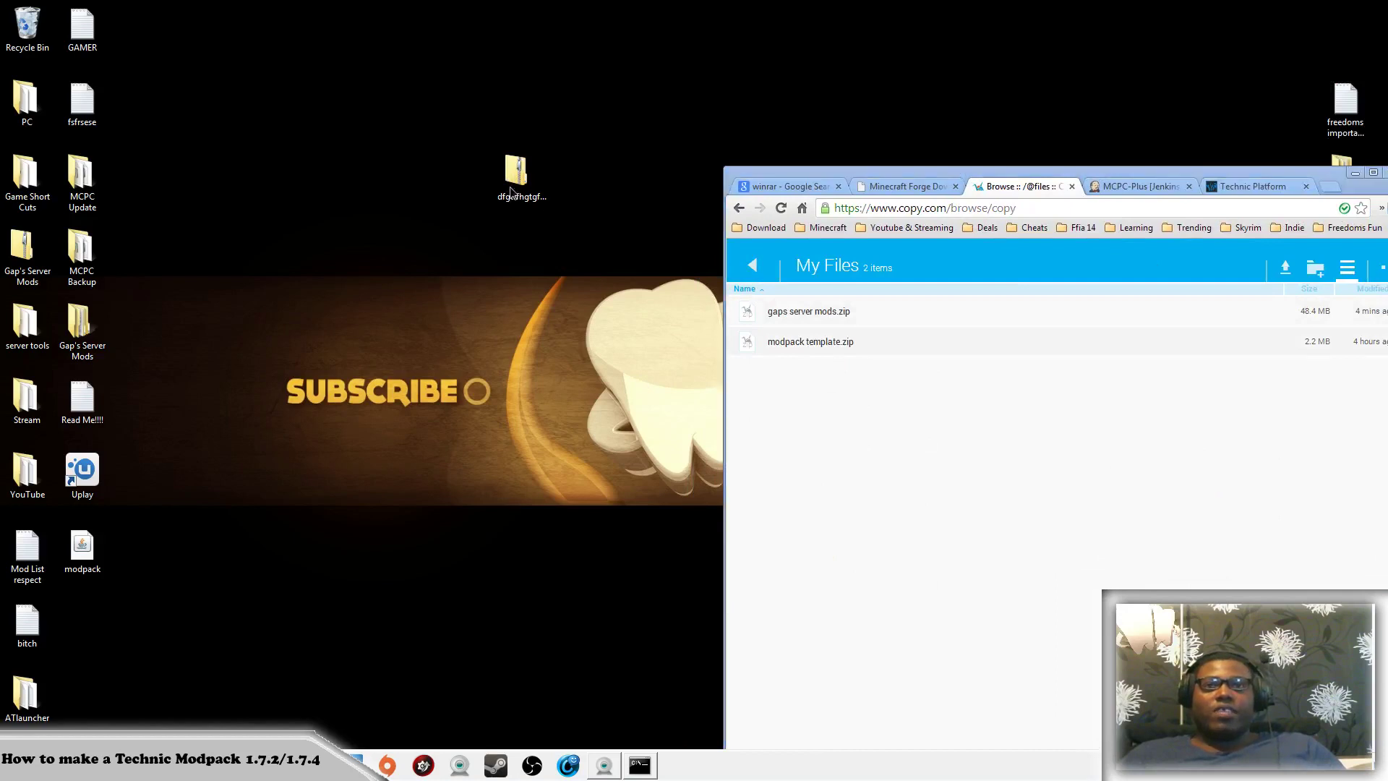
mouse_move(511, 192)
mouse_down()
mouse_move(901, 453)
mouse_move(354, 211)
mouse_move(511, 171)
mouse_up()
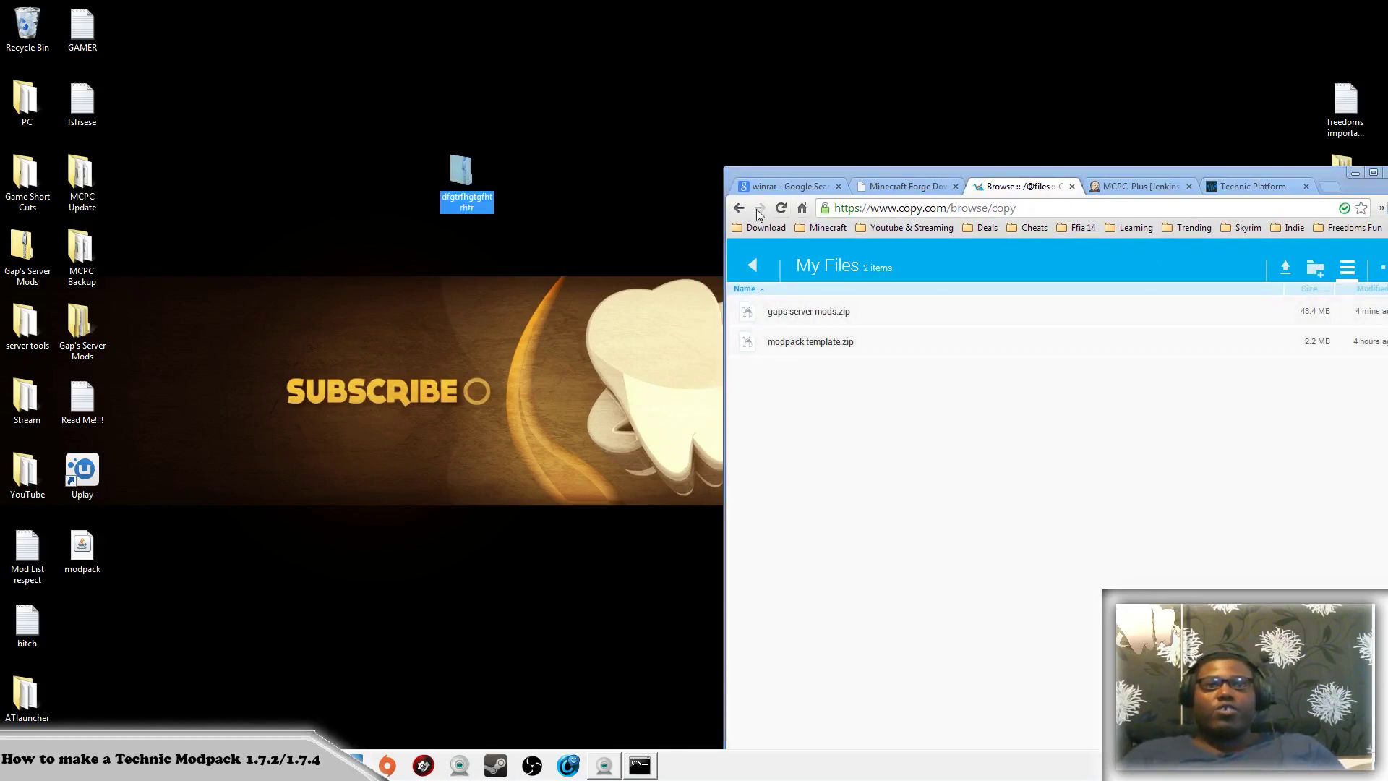
drag(954, 170, 778, 99)
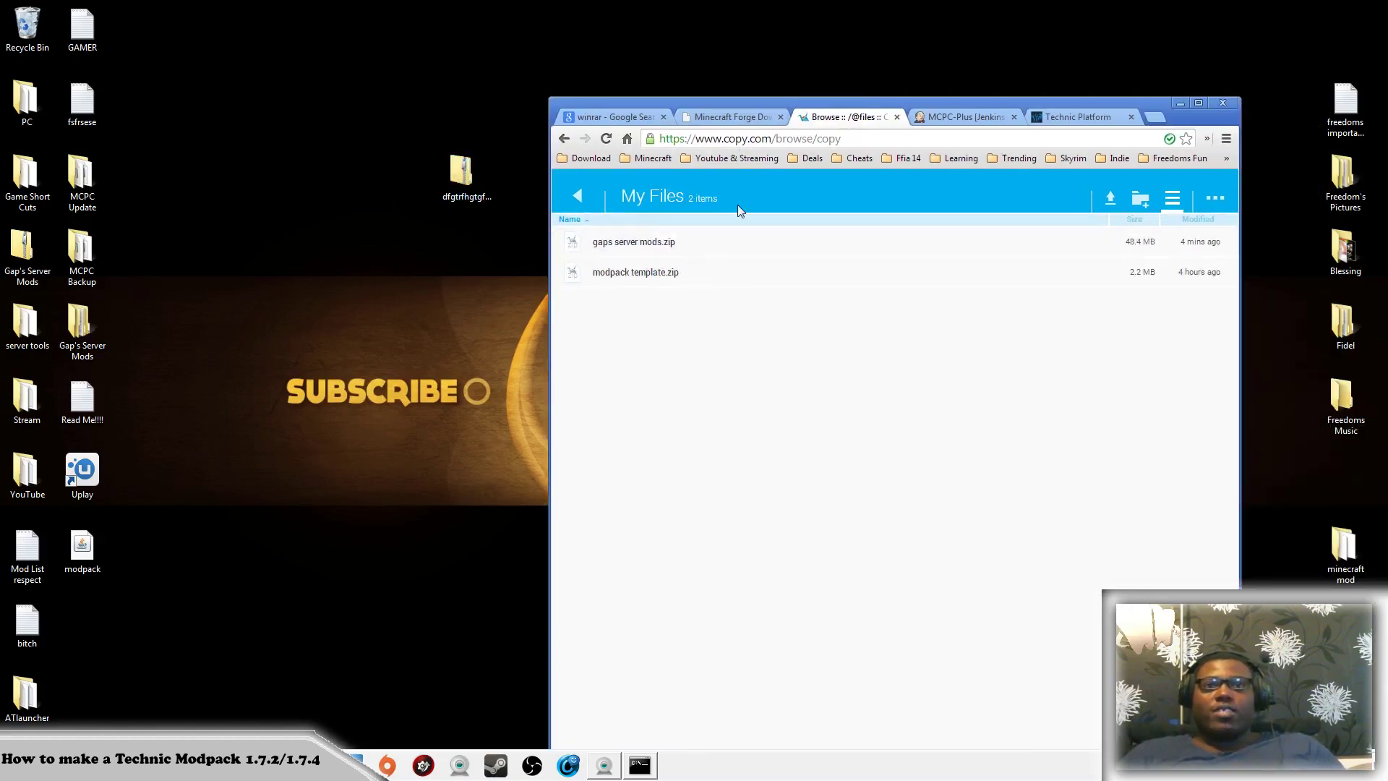
Copy the public share link of gaps server mods.zip and minimize the browser
click(1081, 245)
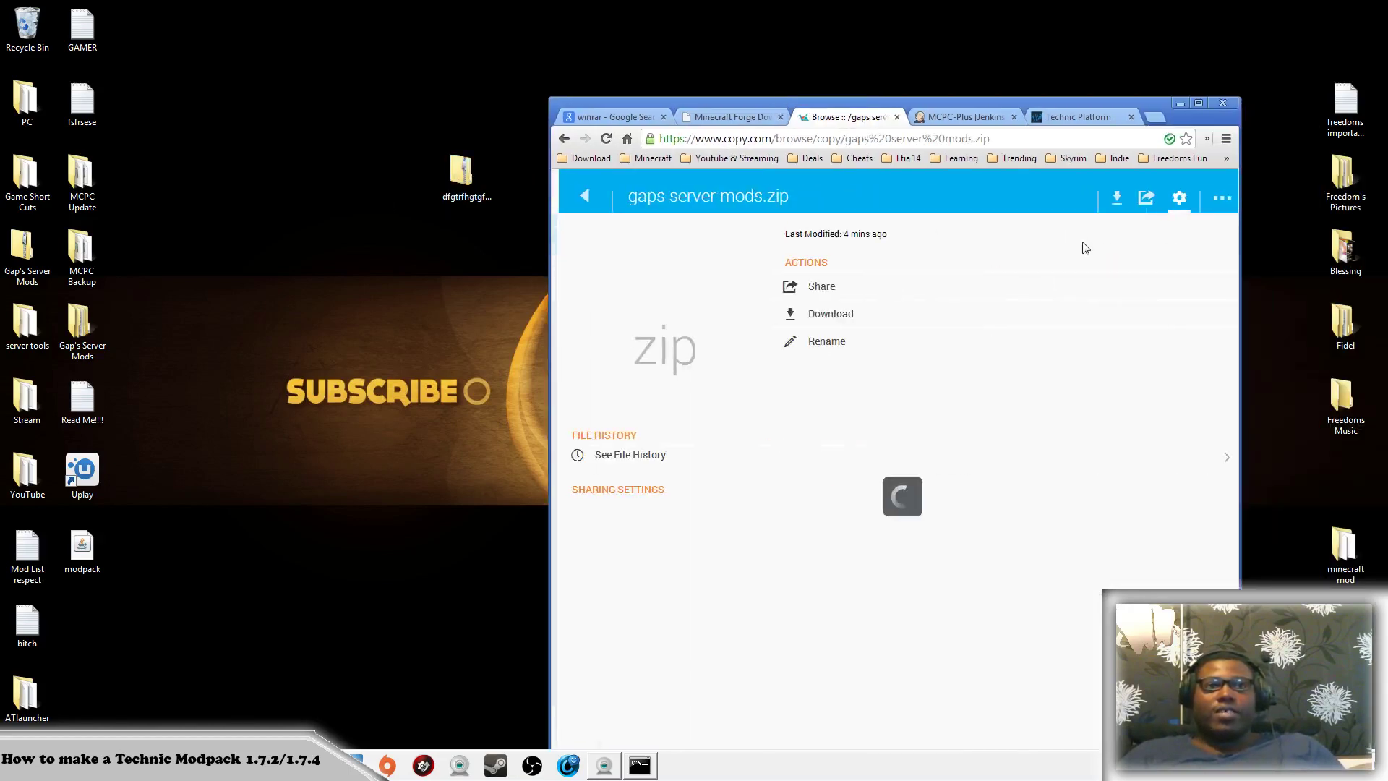
click(812, 288)
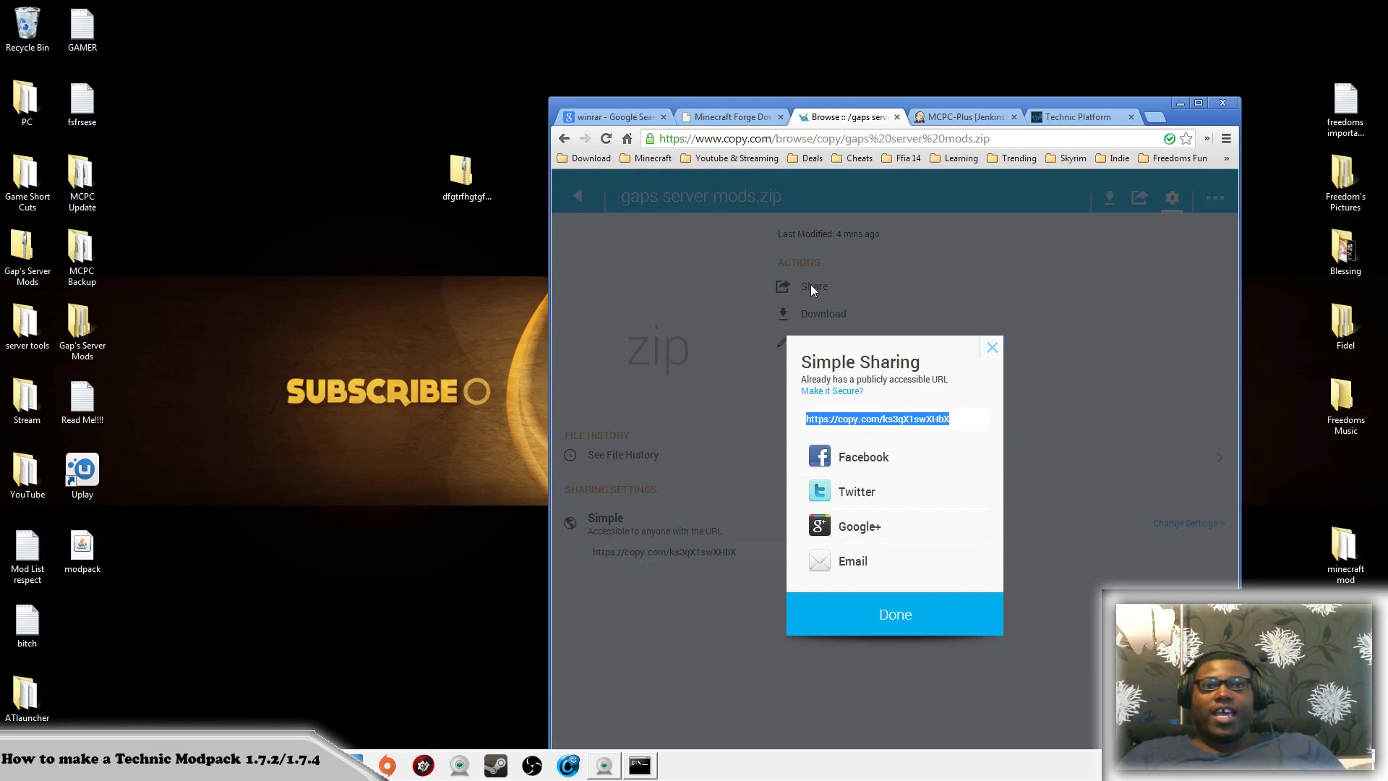
right_click(876, 420)
click(949, 491)
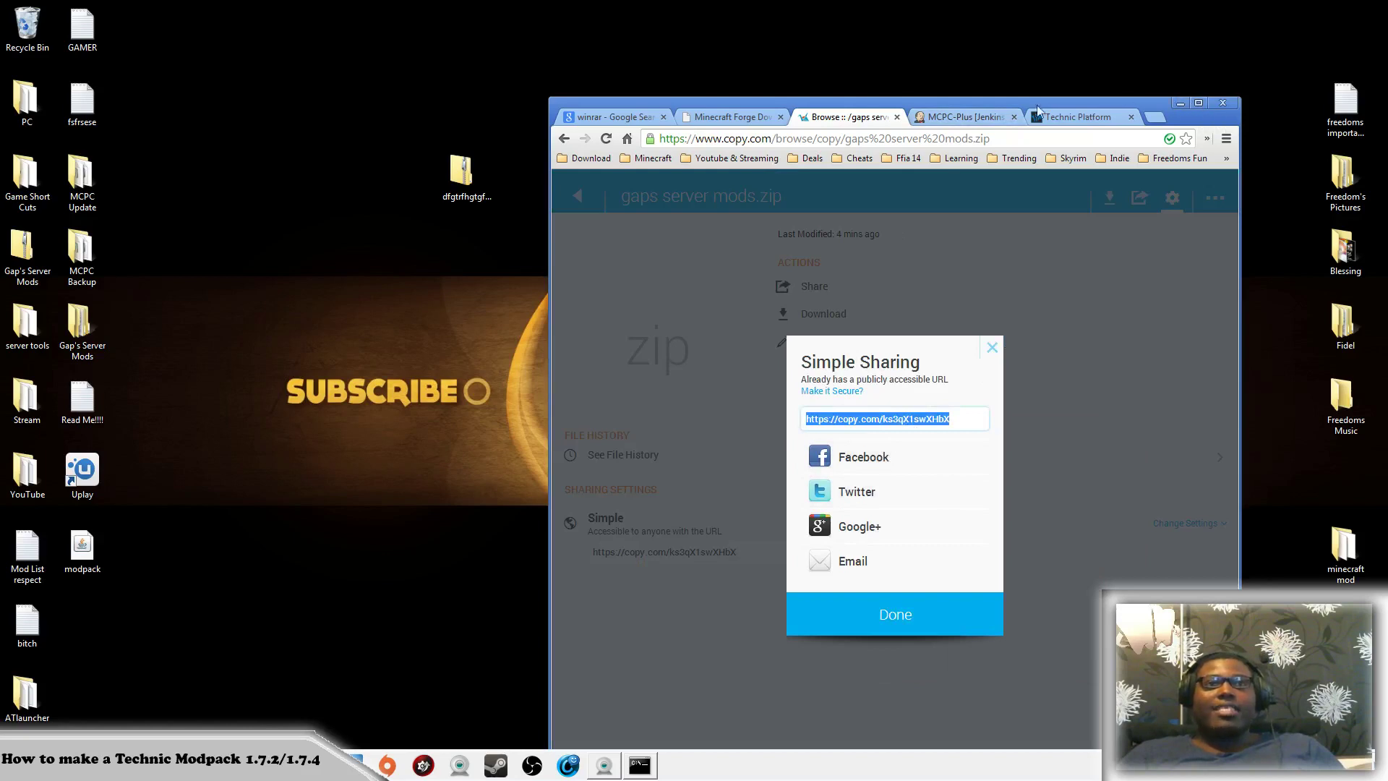
click(1179, 103)
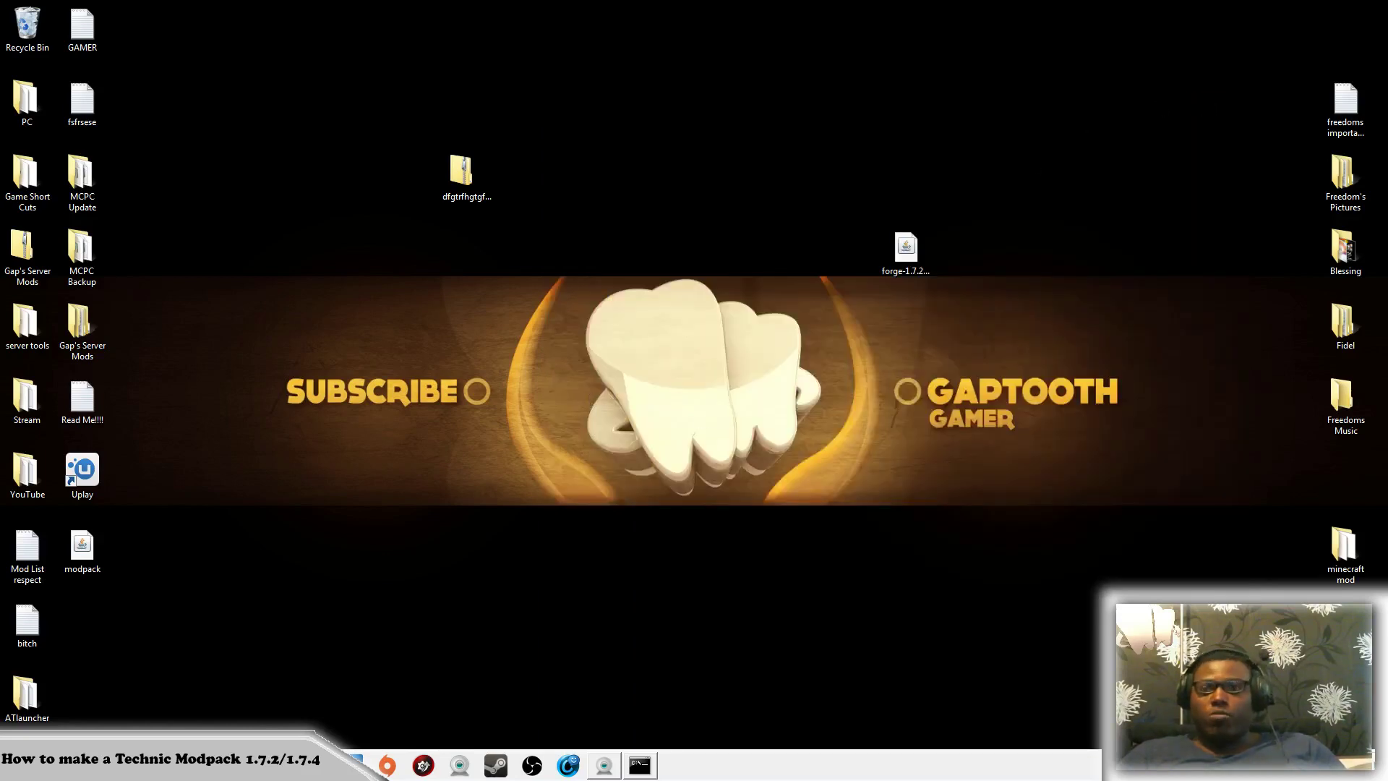
Switch to a blank browser window, load Technic Platform from the Minecraft bookmarks and maximize the window
key(alt+Tab)
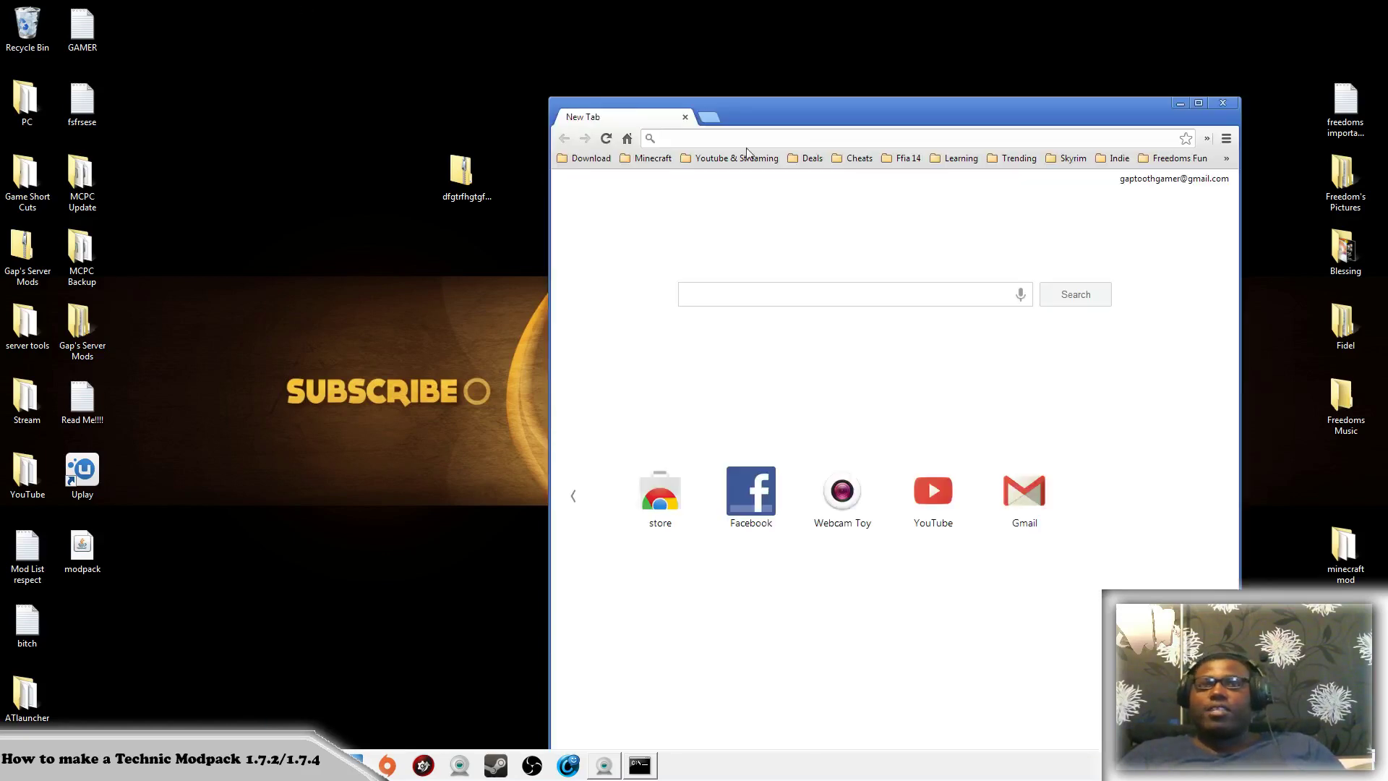
click(668, 163)
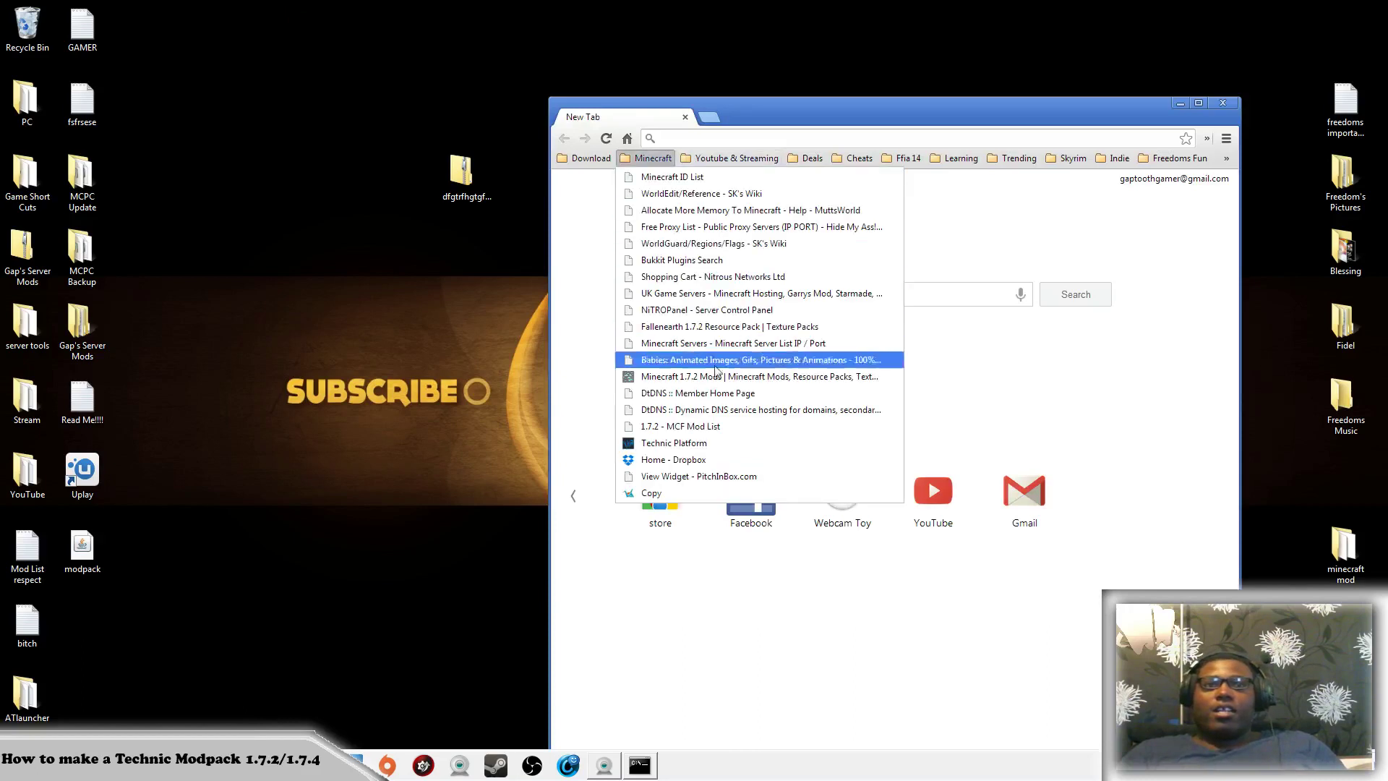
click(683, 442)
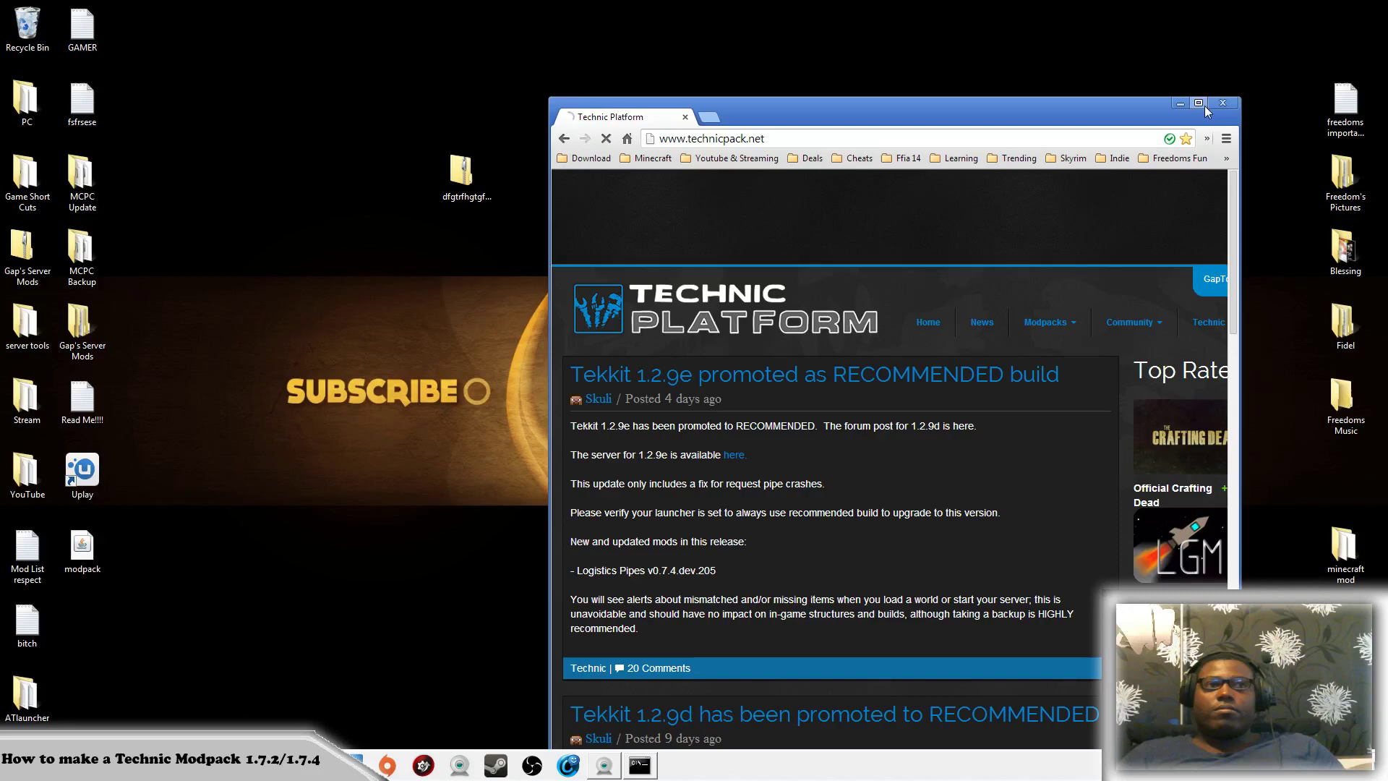
click(1200, 103)
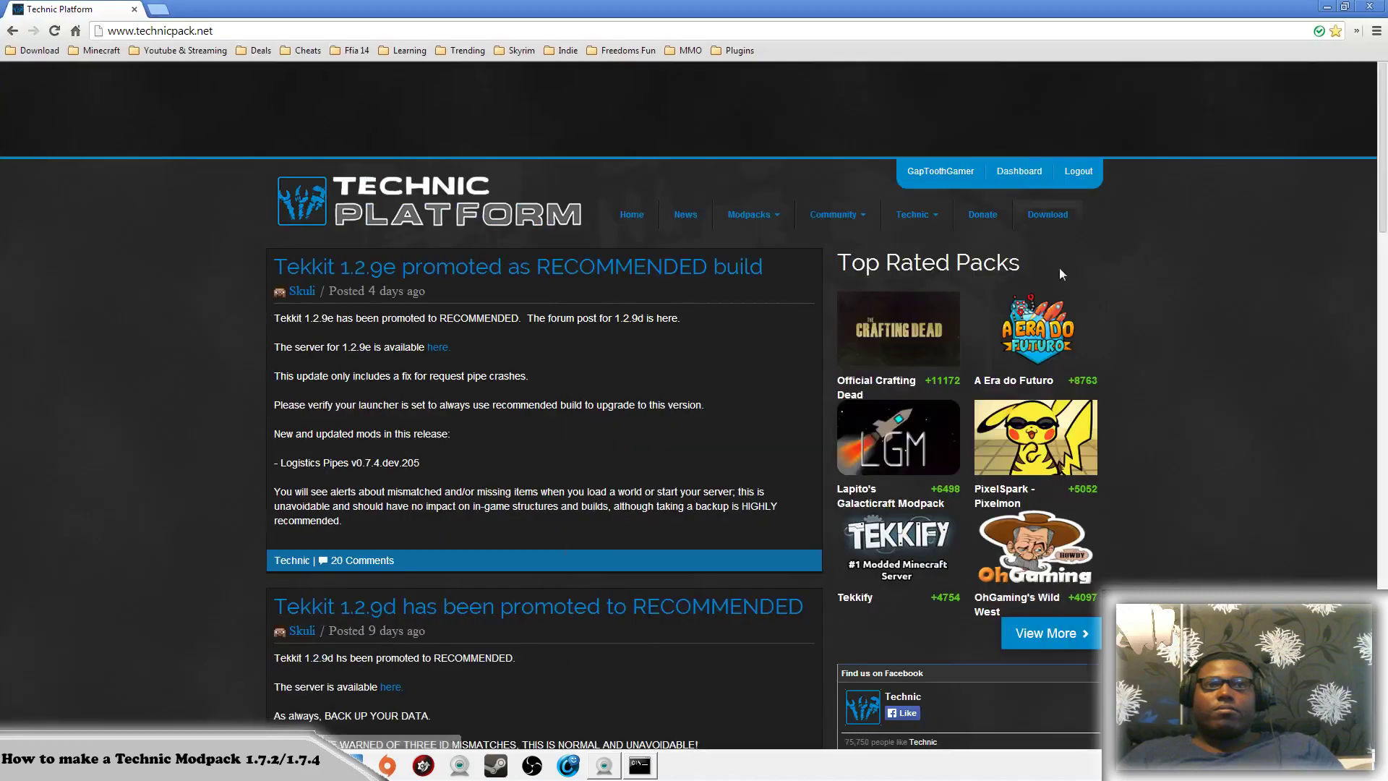
Open the Gap's Survival With Friends modpack from your own modpacks on Technic Platform for editing
click(749, 217)
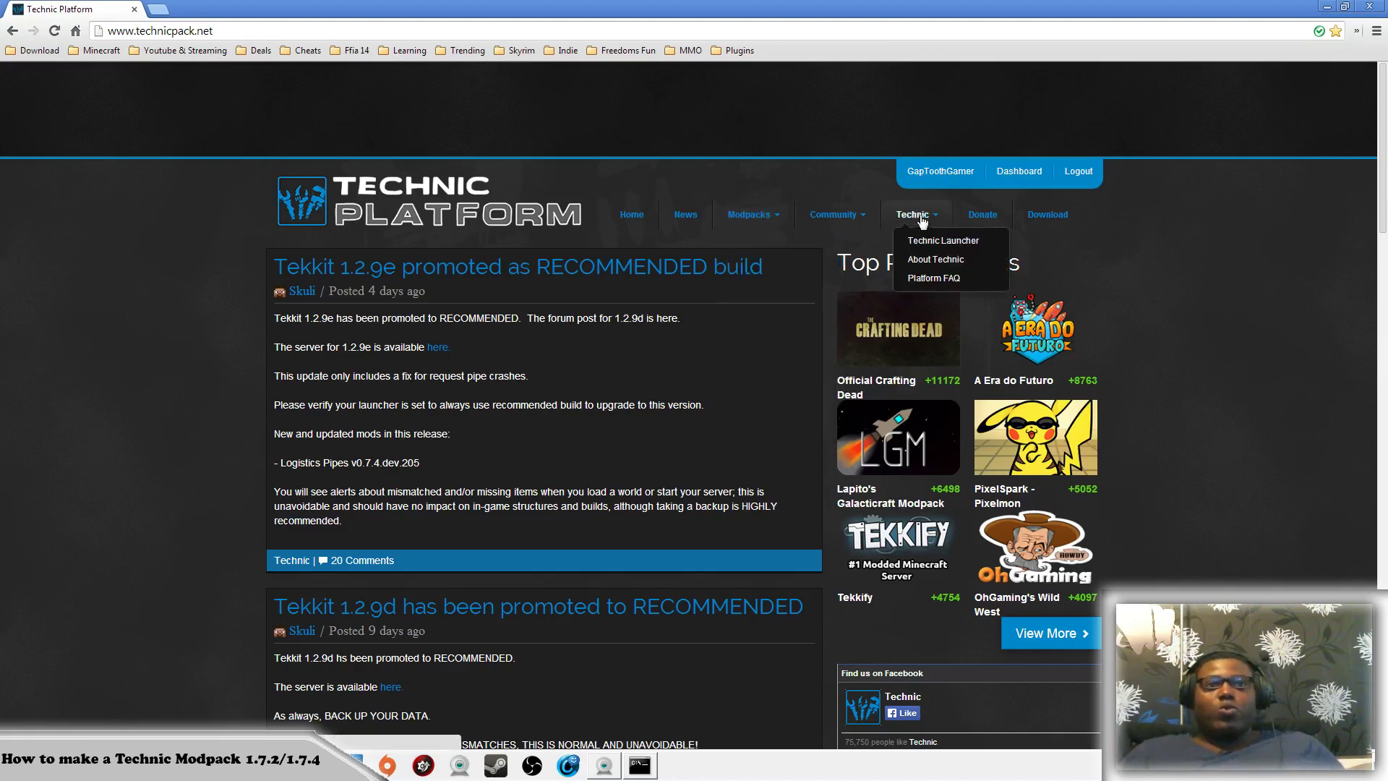
click(774, 242)
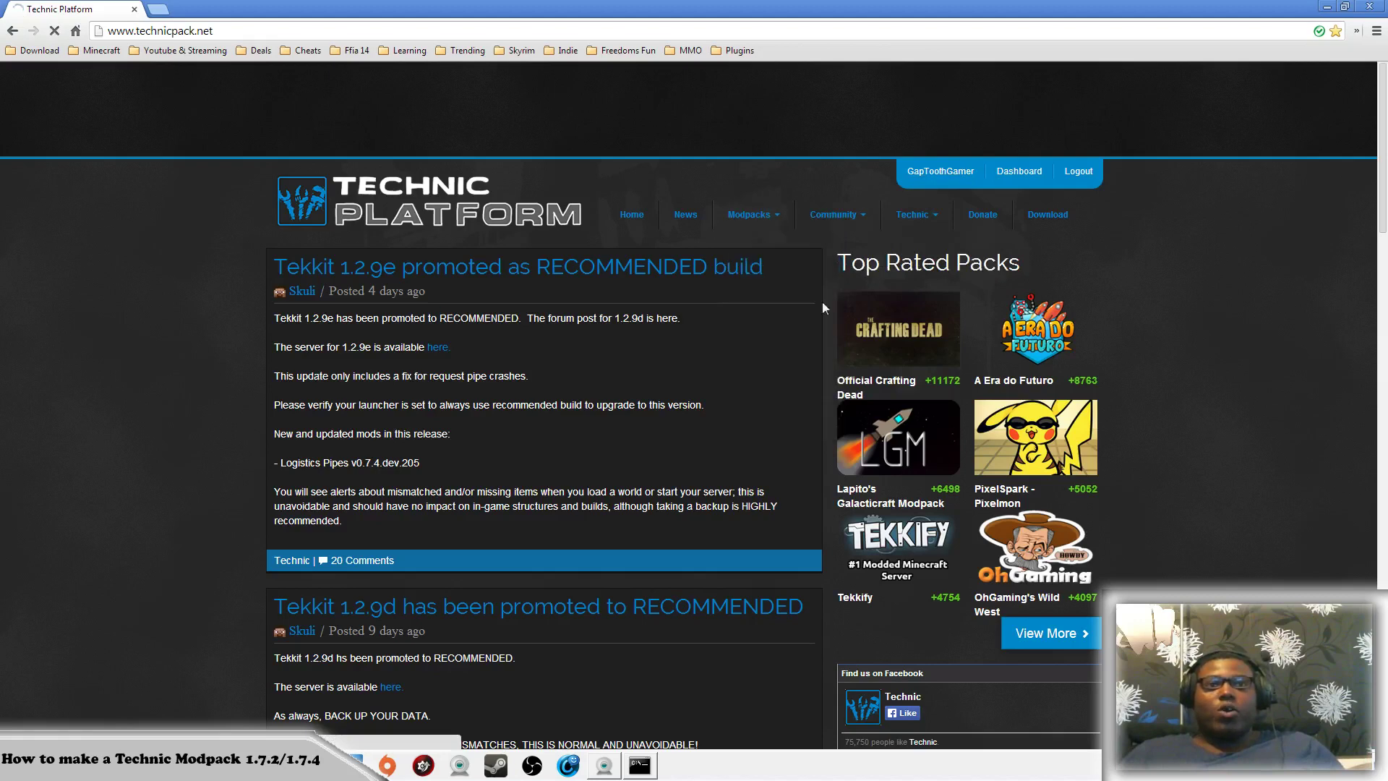
mouse_move(752, 215)
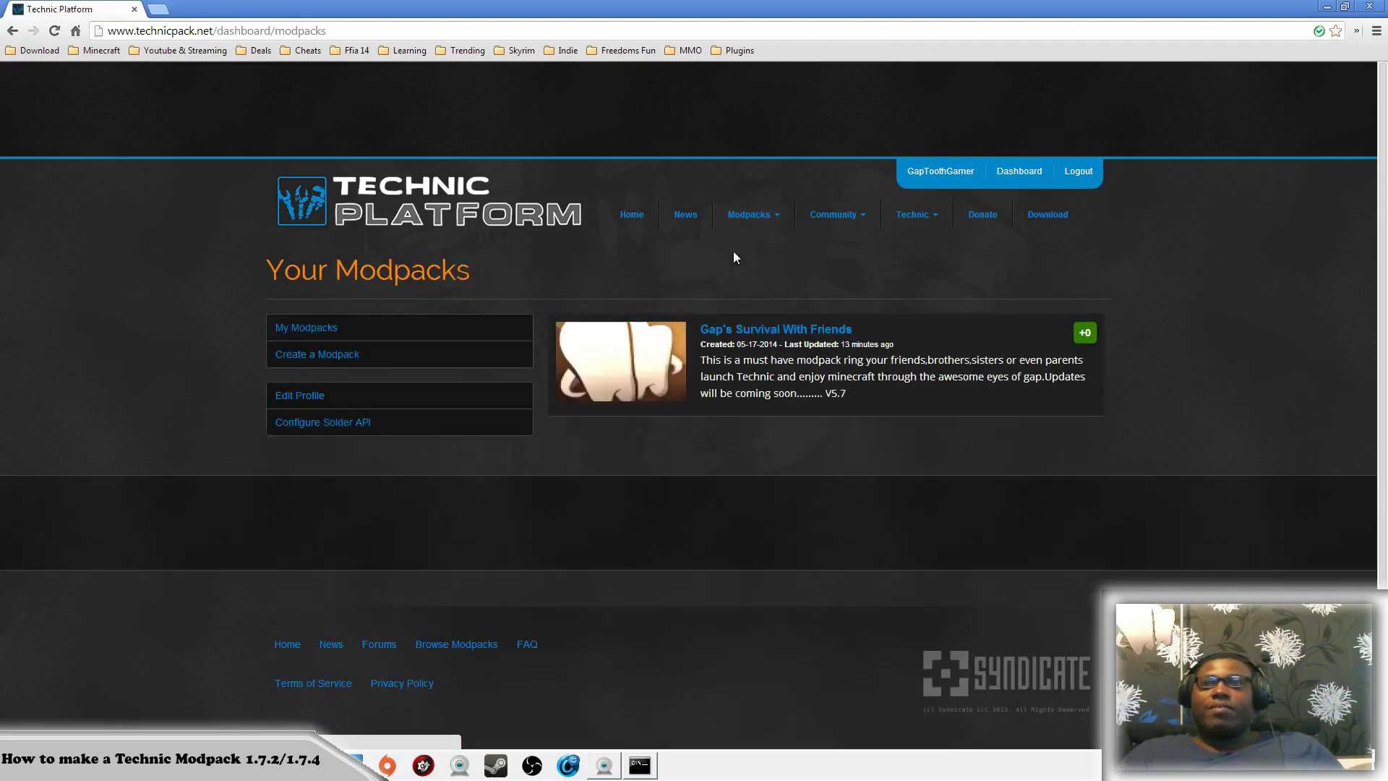
click(813, 329)
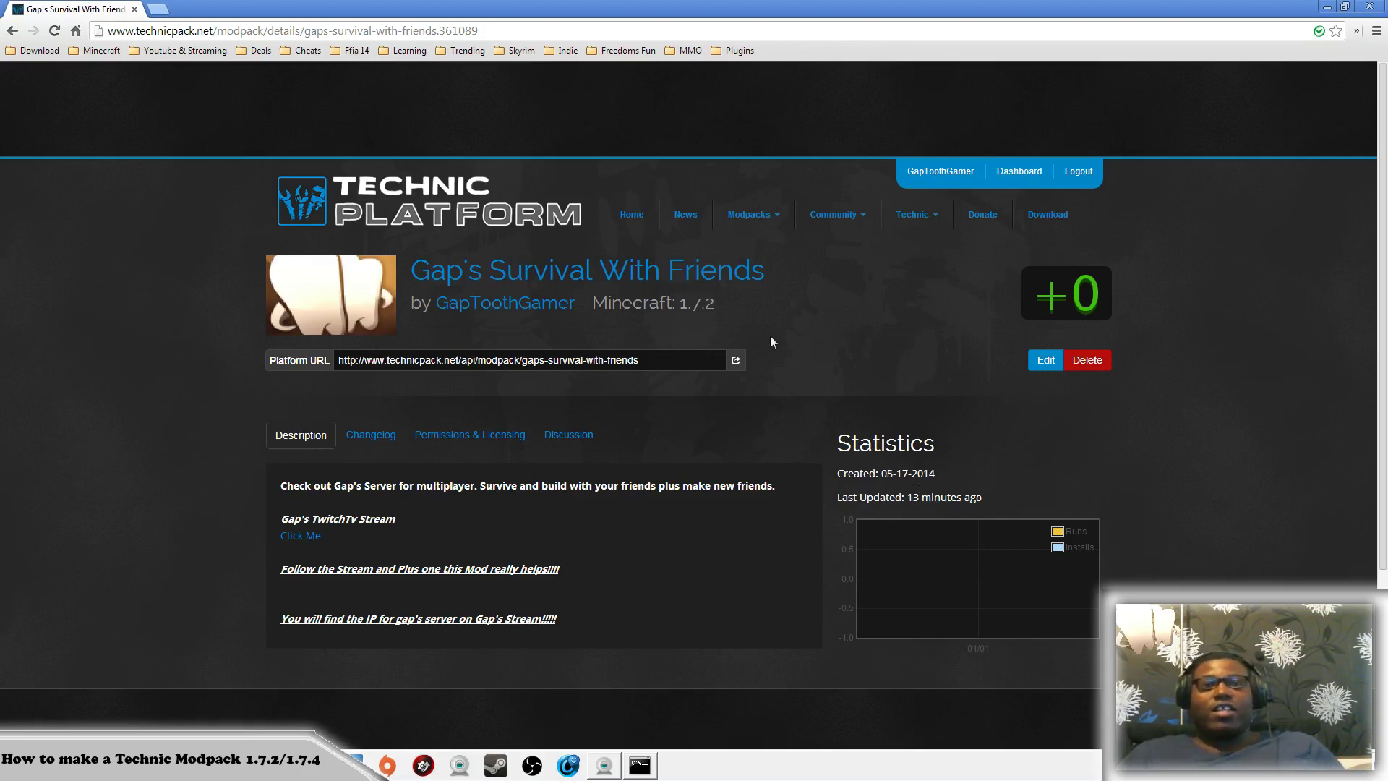
click(1046, 359)
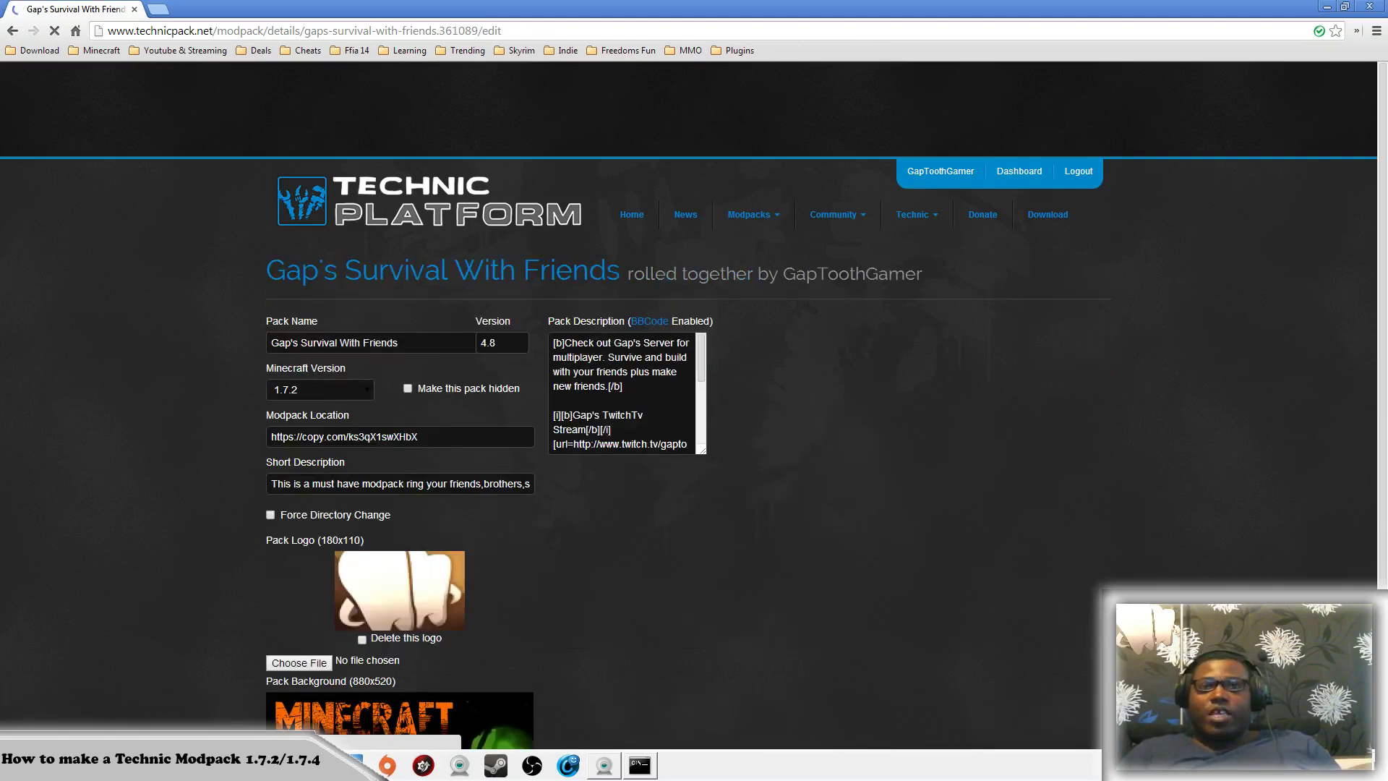
Replace the Modpack Location URL with the copied share link of gaps server mods.zip
drag(426, 437, 141, 428)
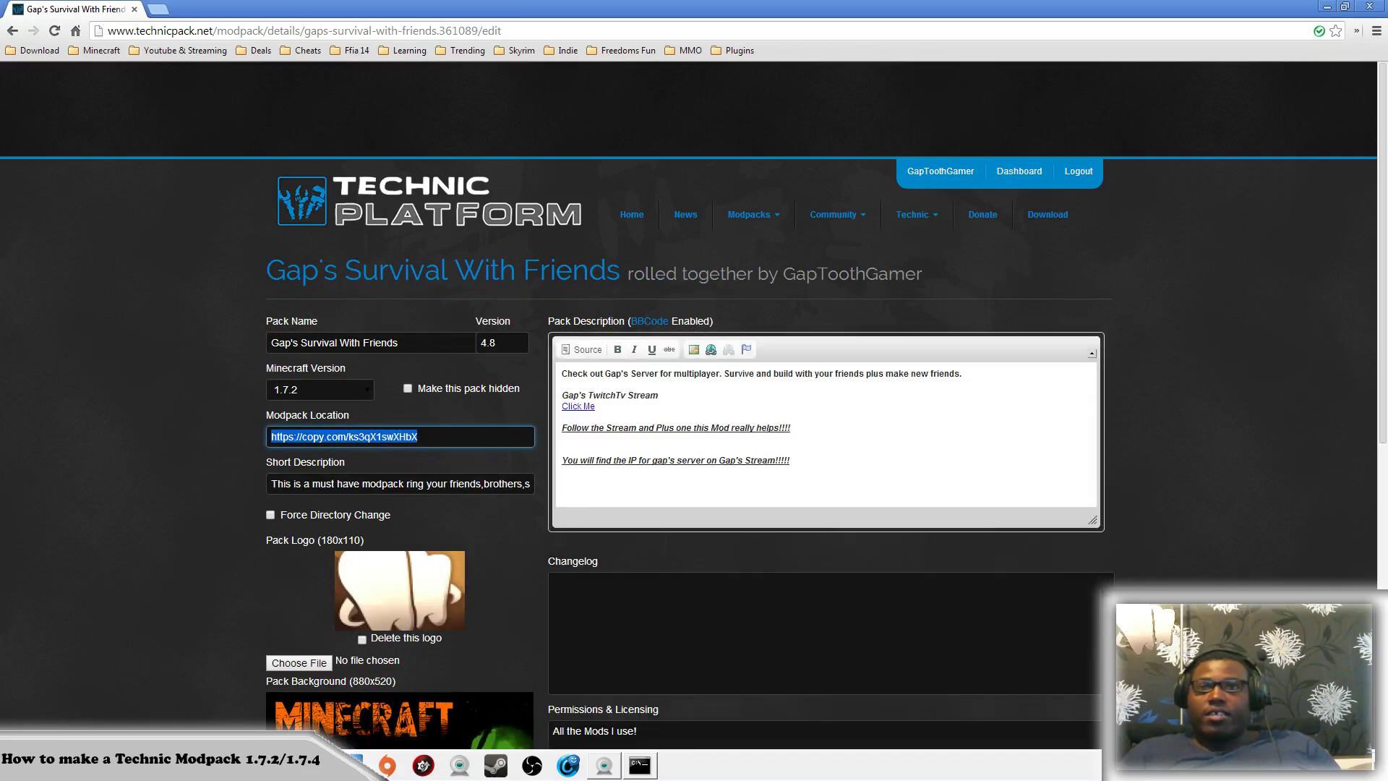
click(417, 437)
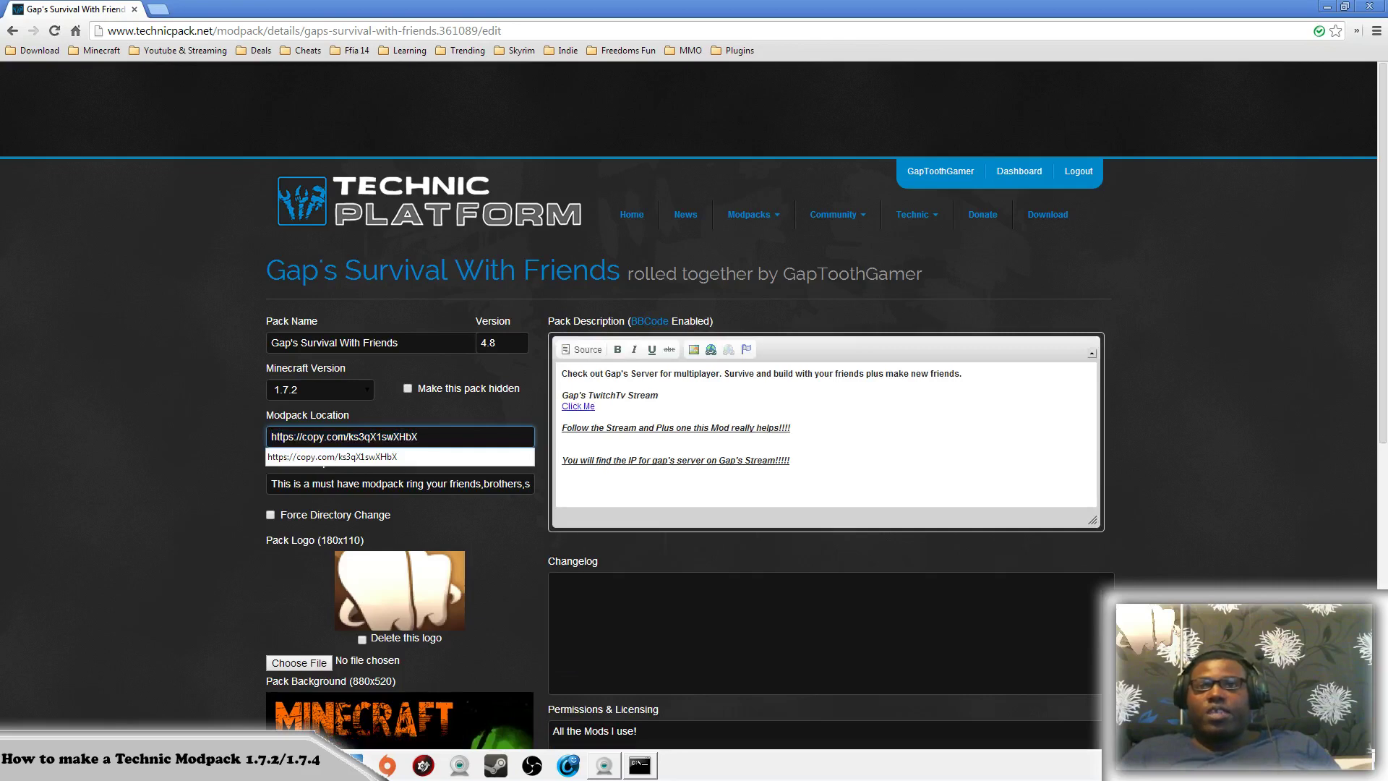
drag(418, 437, 272, 437)
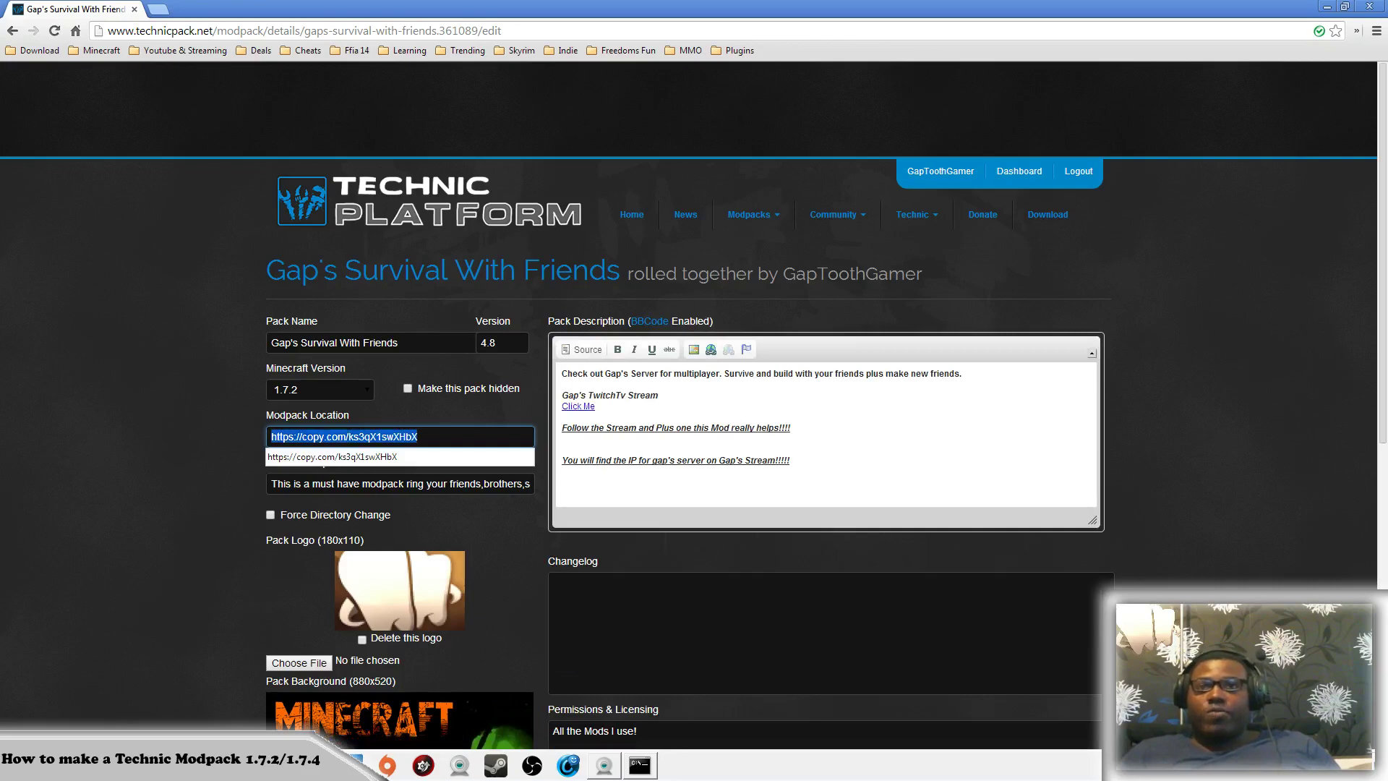
right_click(466, 436)
click(542, 522)
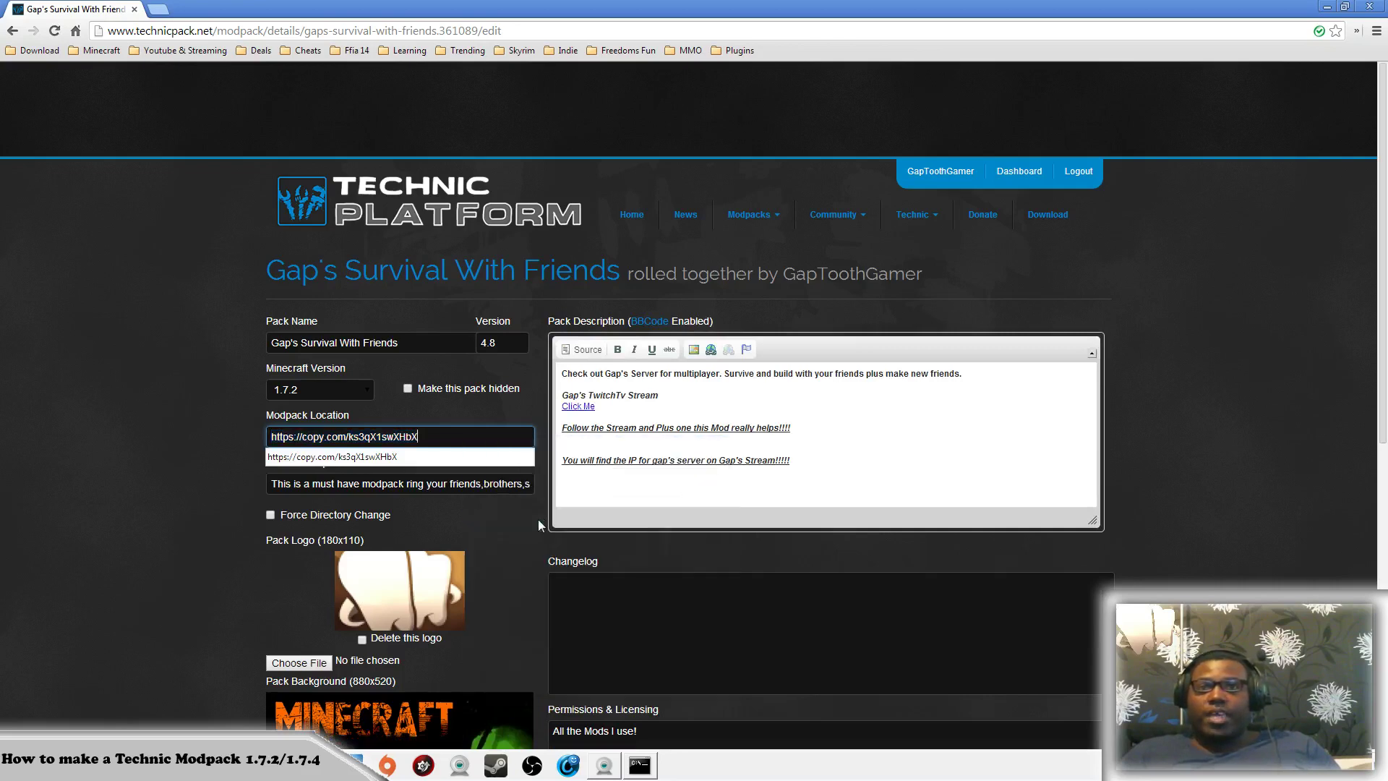
Save the edited Gap's Survival With Friends modpack on Technic Platform
scroll(212, 441, down, 7)
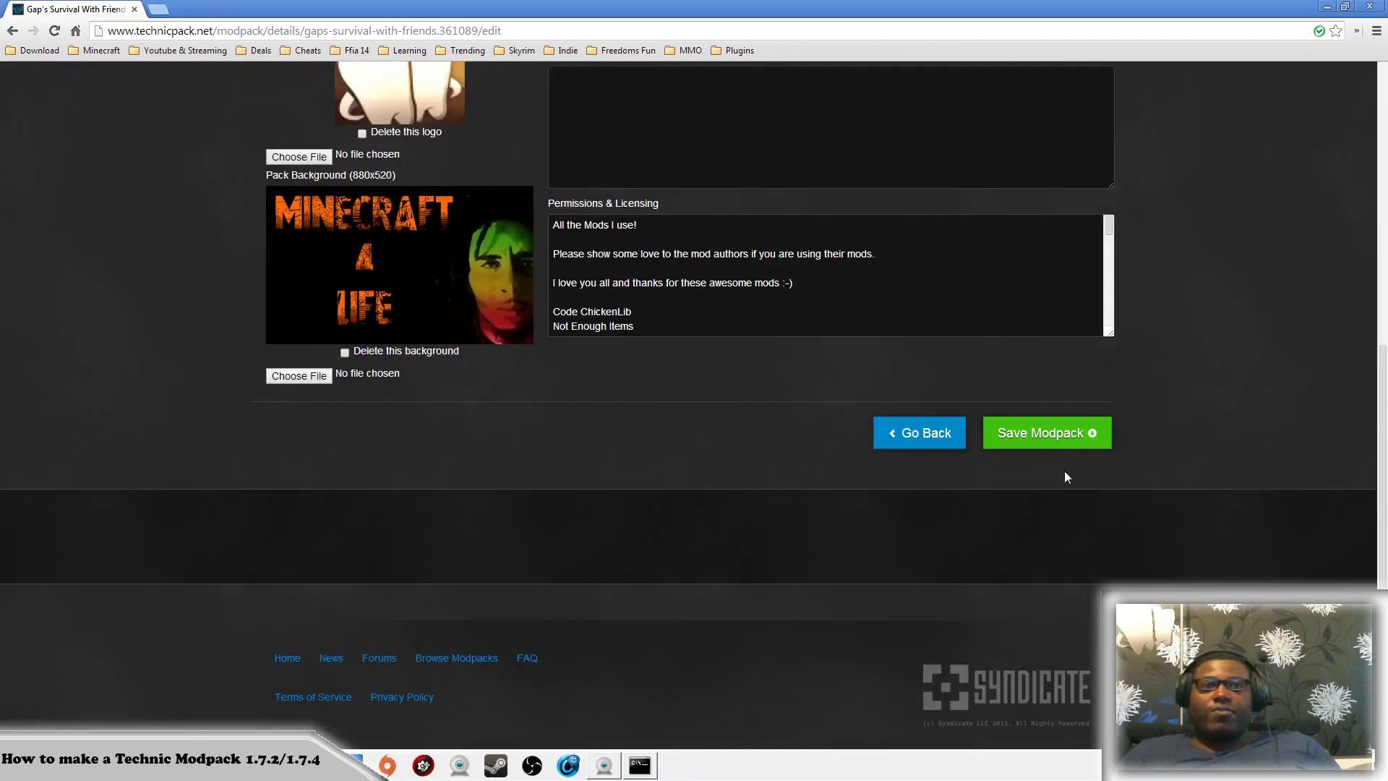
click(1049, 430)
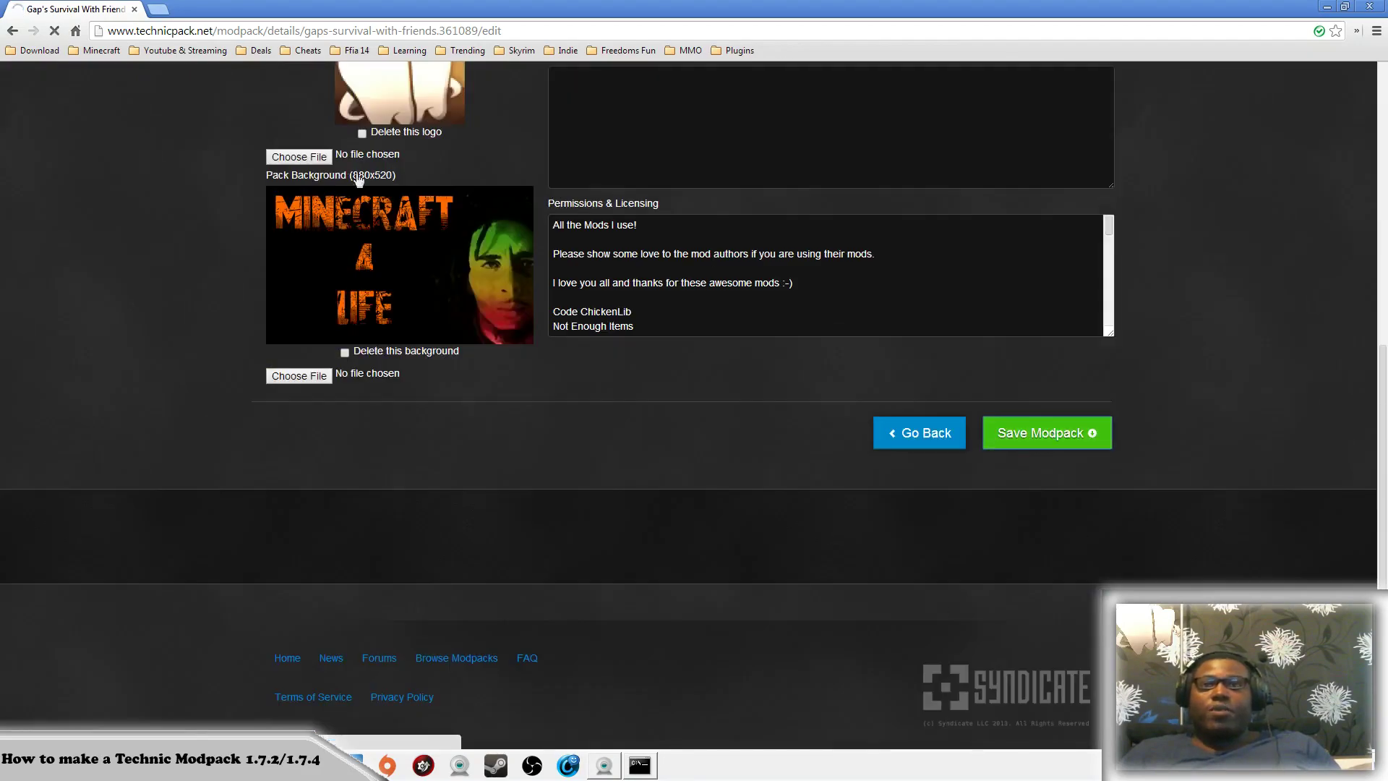
scroll(89, 156, up, 7)
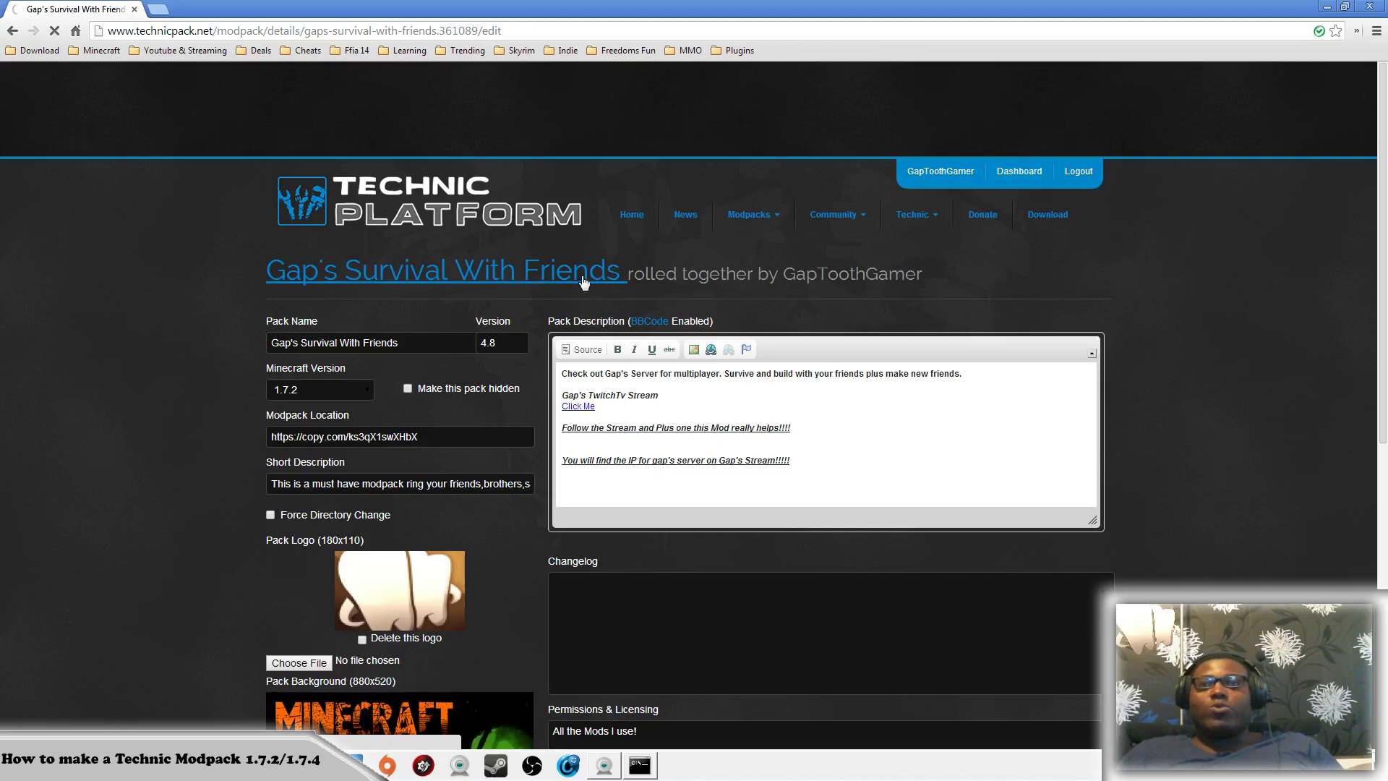
Replace the modpack edit page with a blank tab and load Technic Platform from the Minecraft bookmarks
click(159, 9)
click(134, 9)
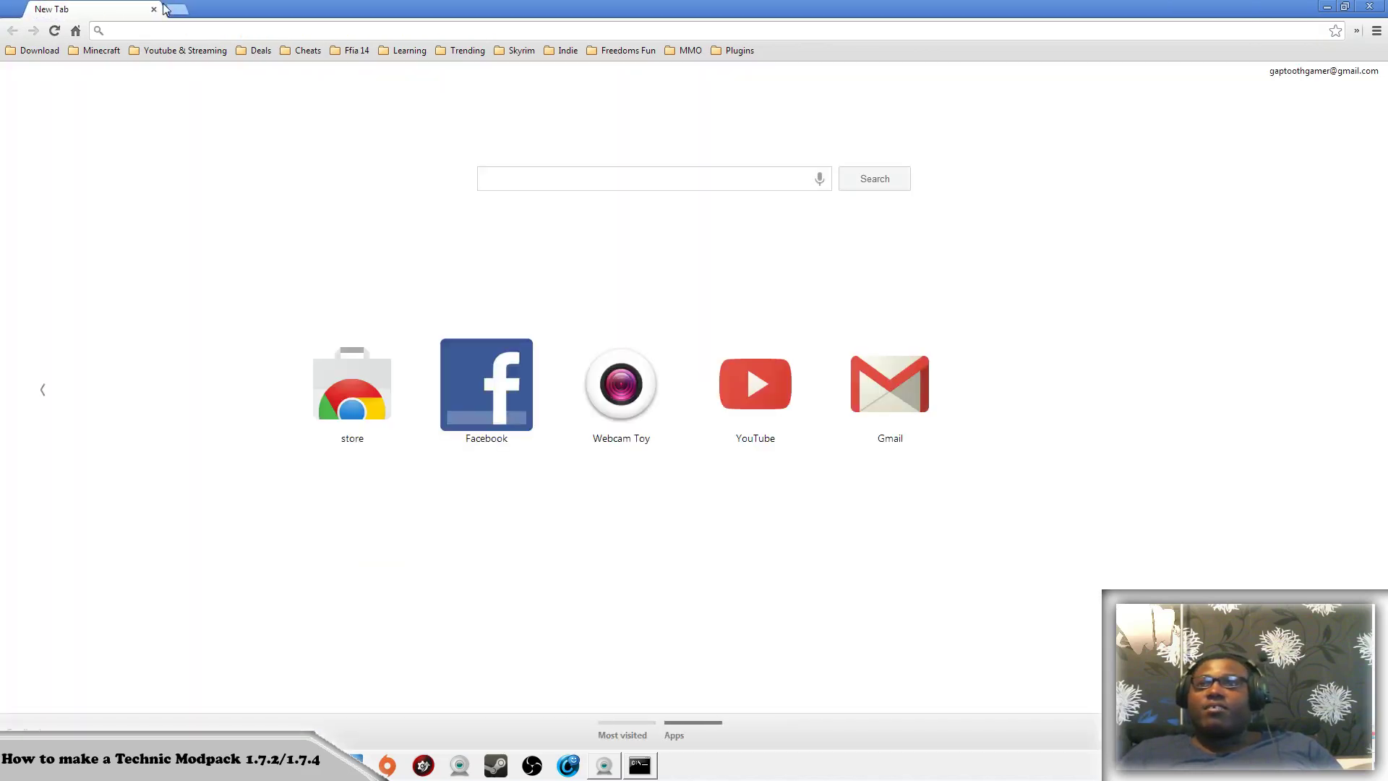
click(163, 52)
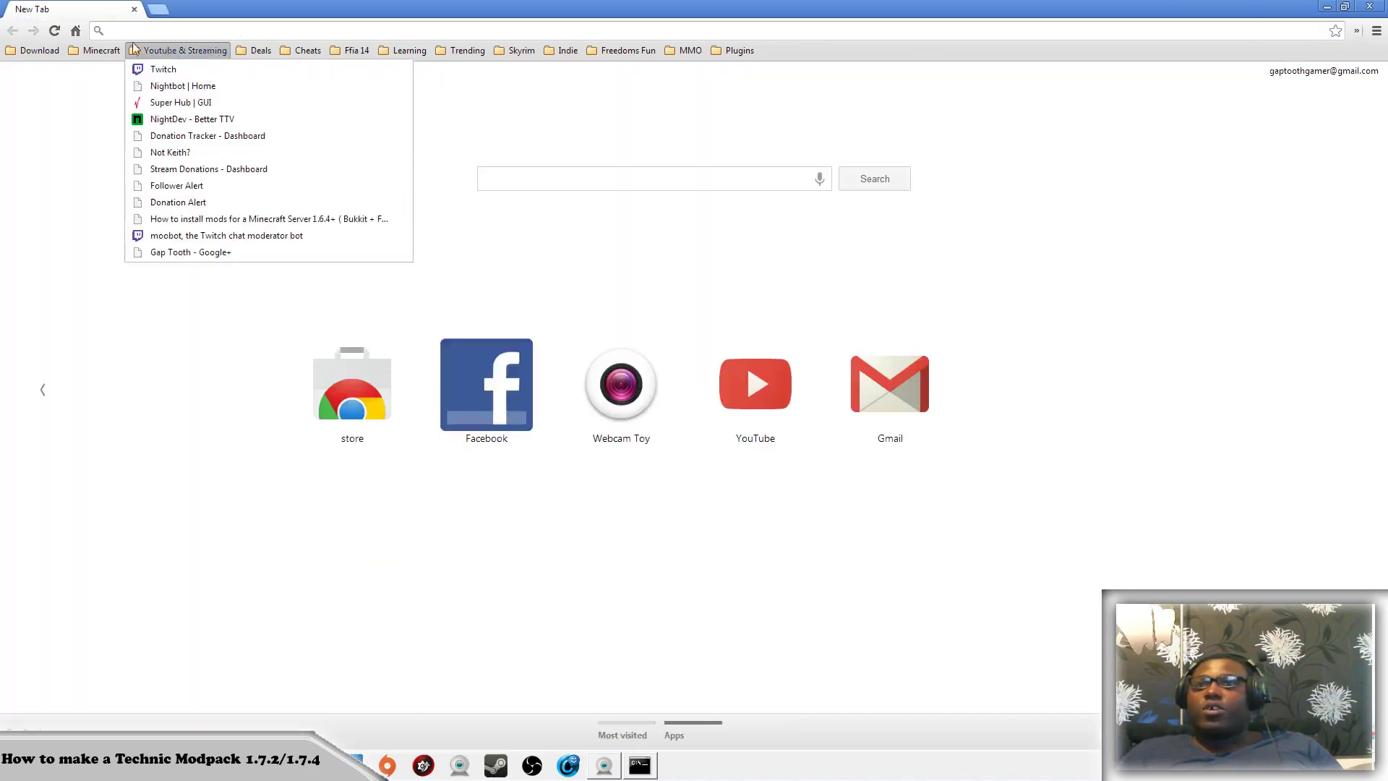
mouse_move(96, 50)
click(161, 337)
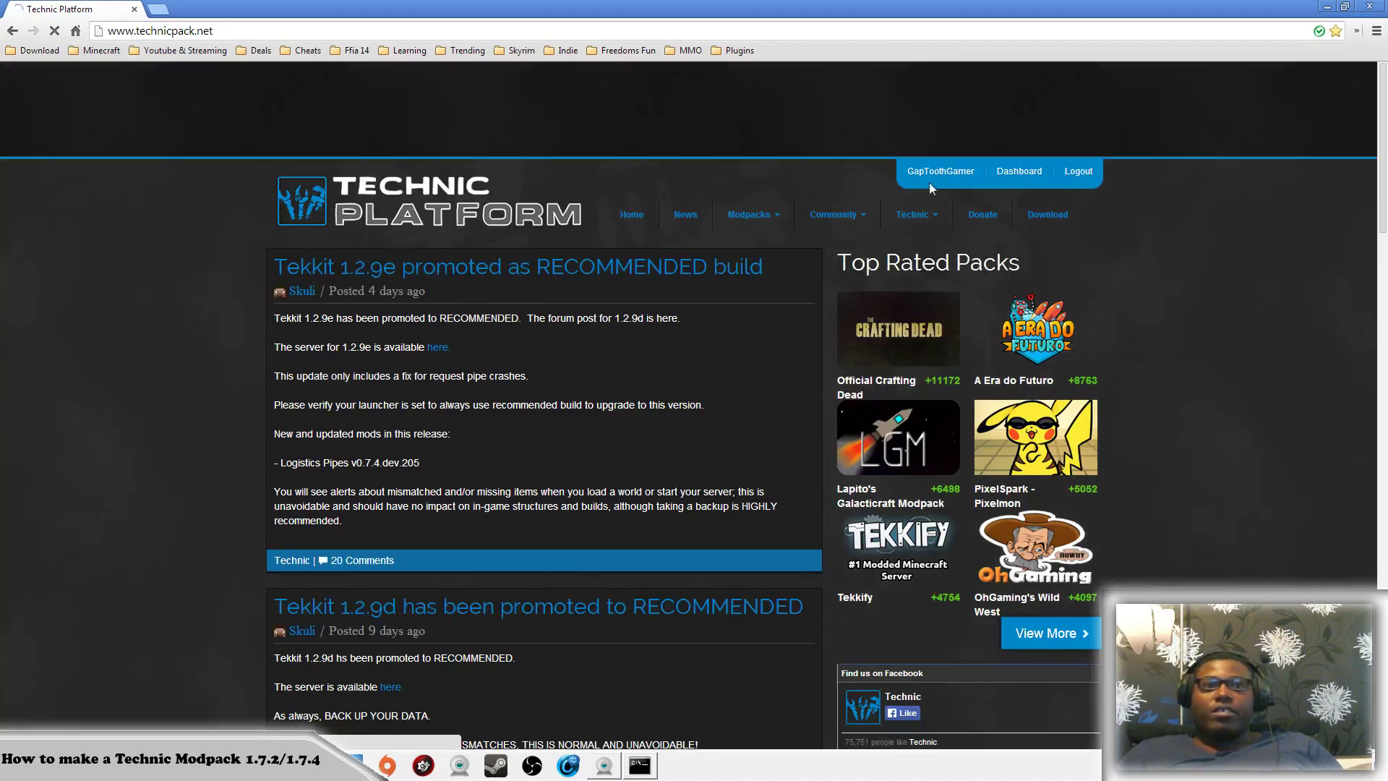
Open the Gap's Survival With Friends page from your own modpacks and copy its Platform URL
mouse_move(752, 214)
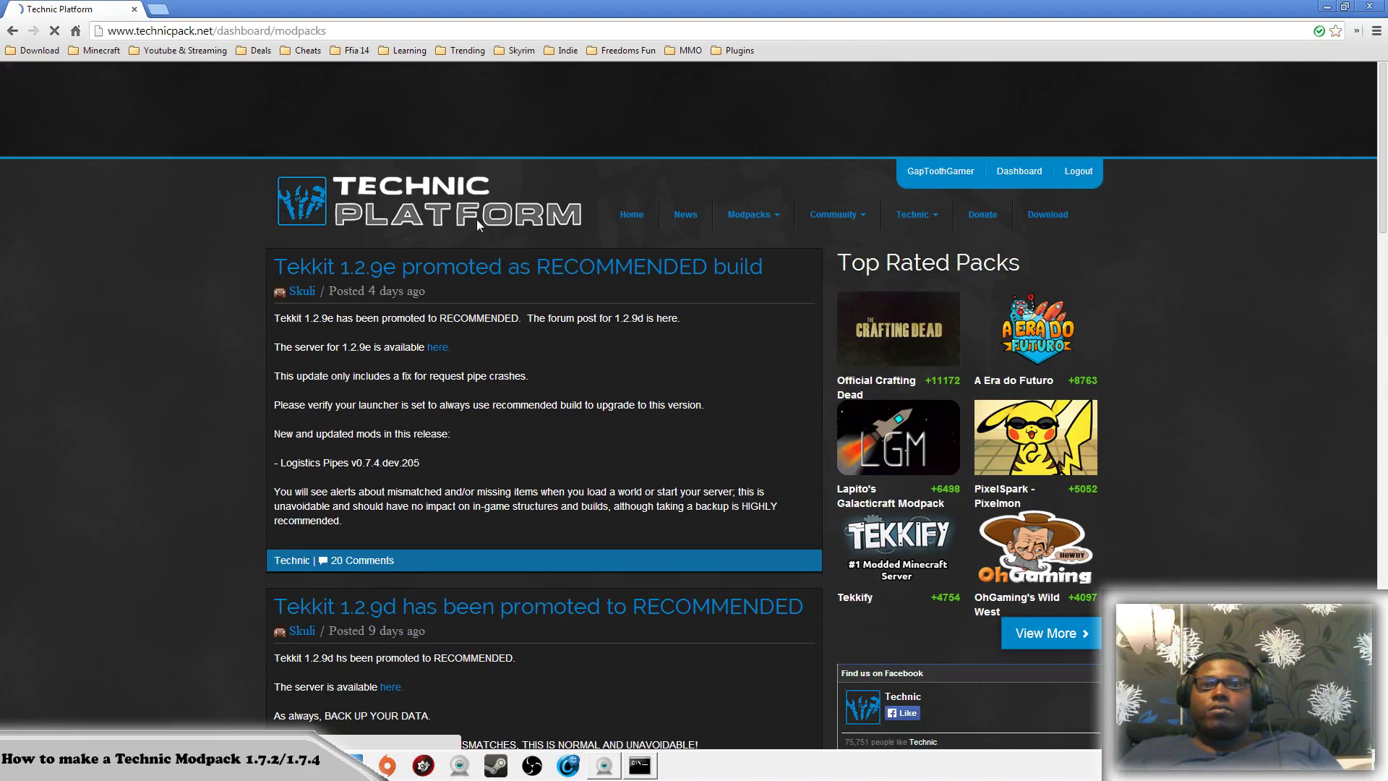
click(854, 331)
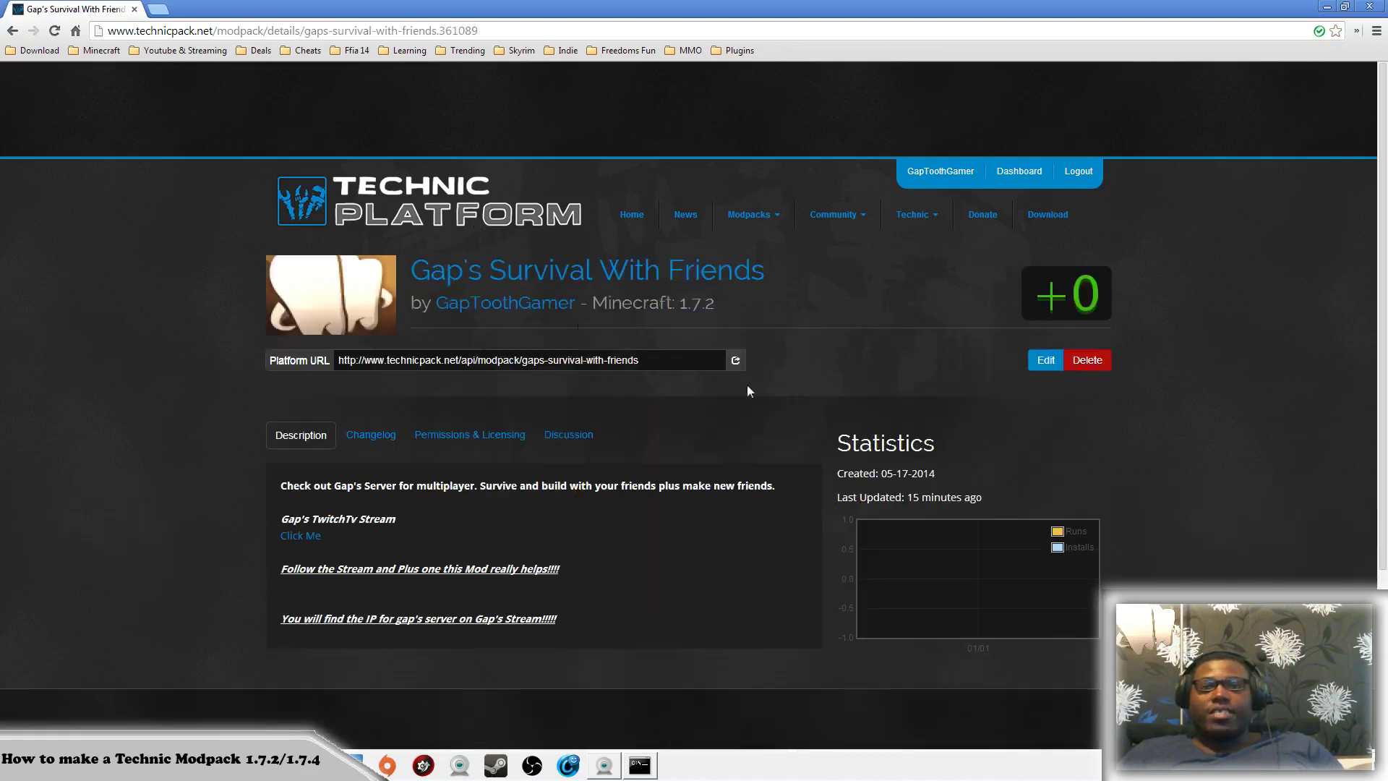
click(736, 361)
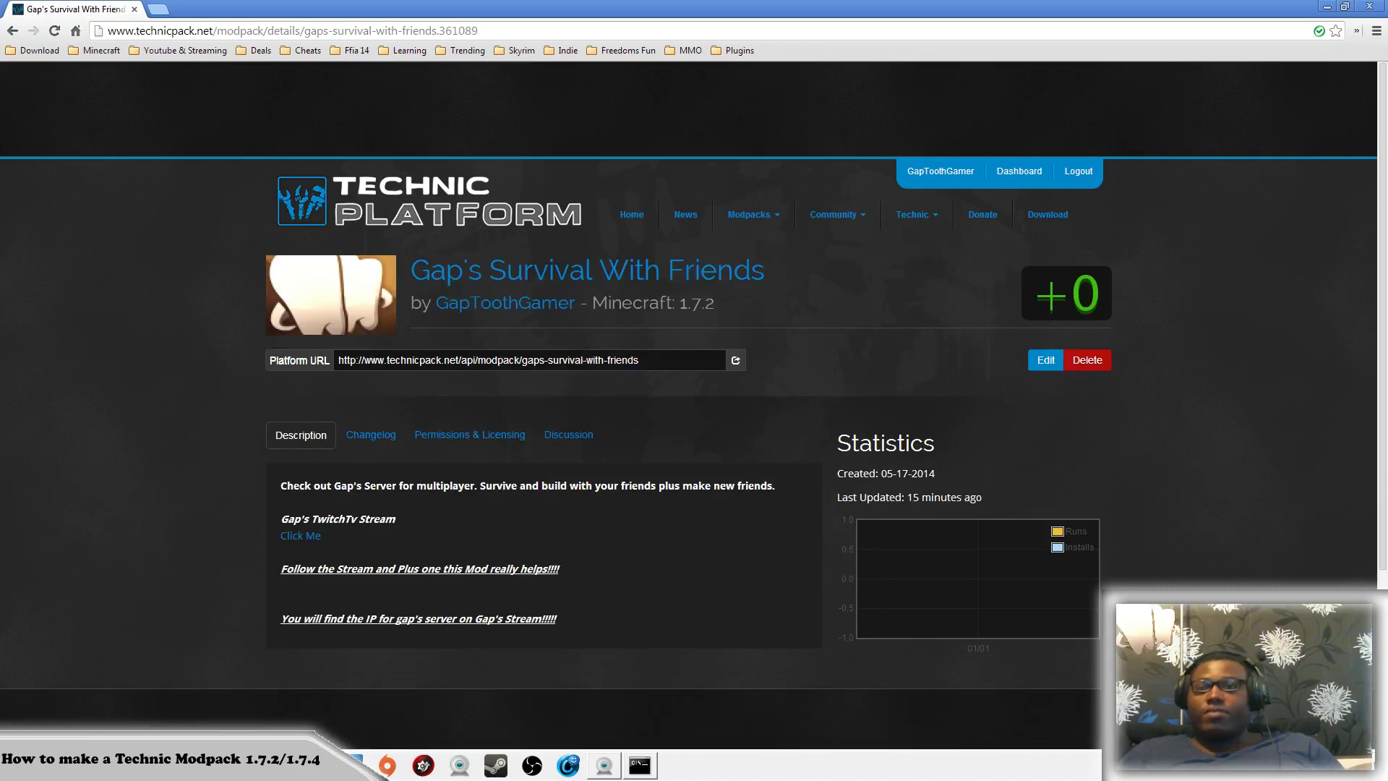
Find and run the Technic Launcher from a system search for tech, allowing the unverified file, and clear the desktop of other windows
click(18, 764)
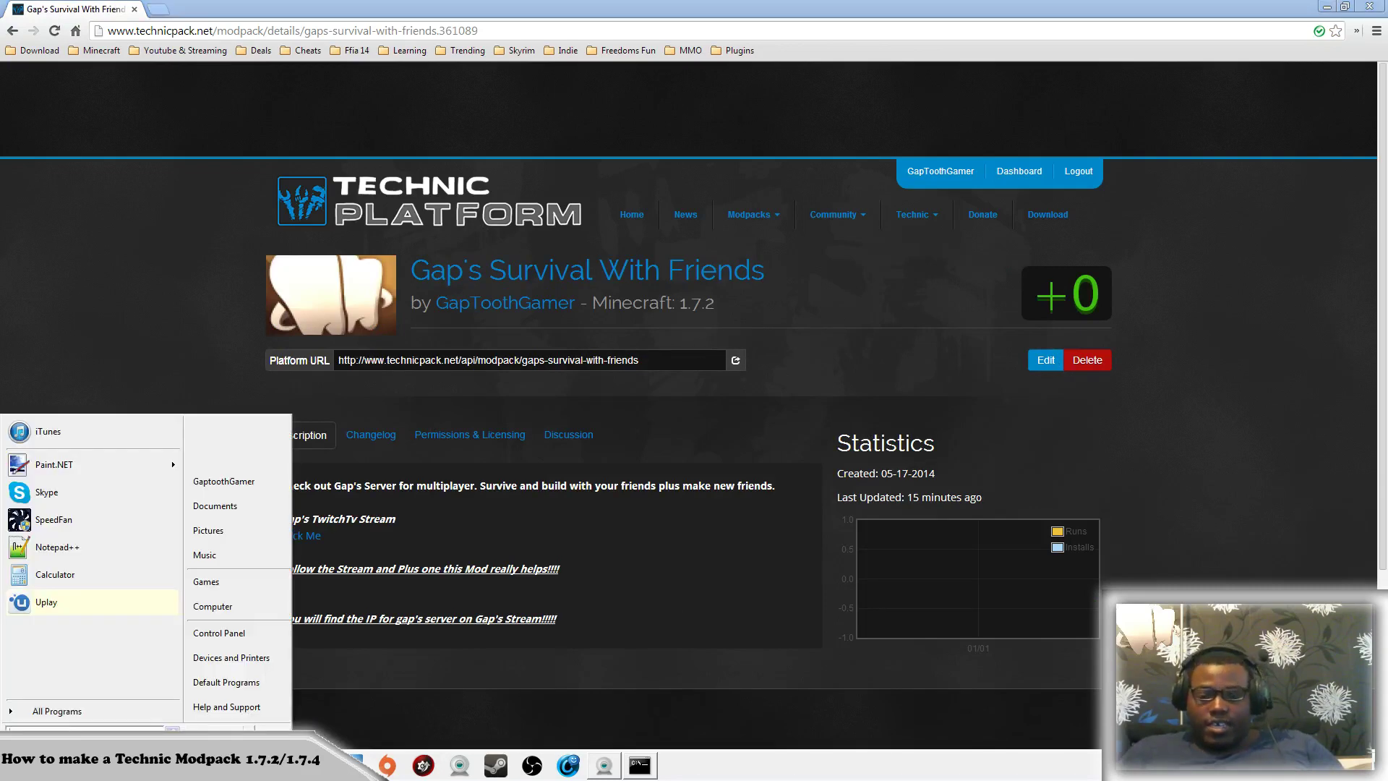
text(tech)
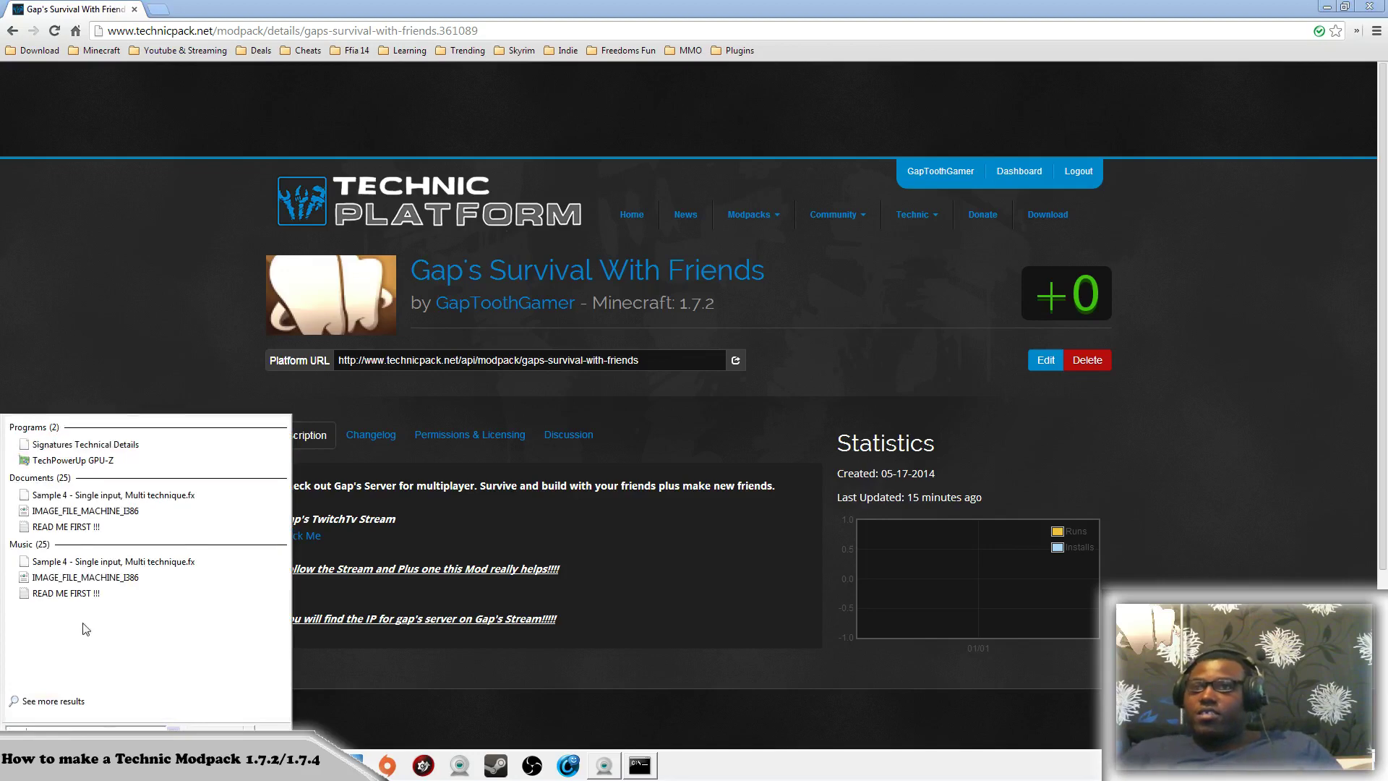
click(90, 640)
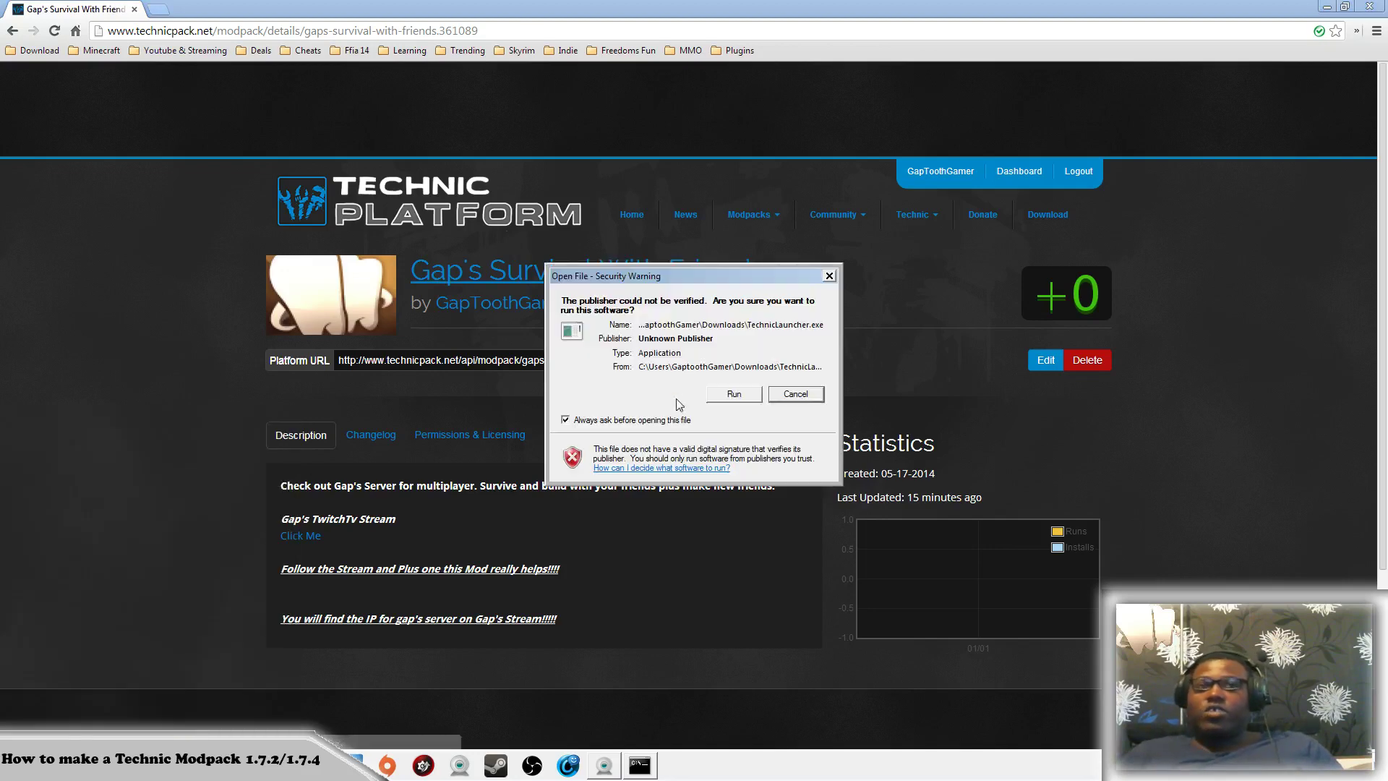
click(735, 396)
key(super+d)
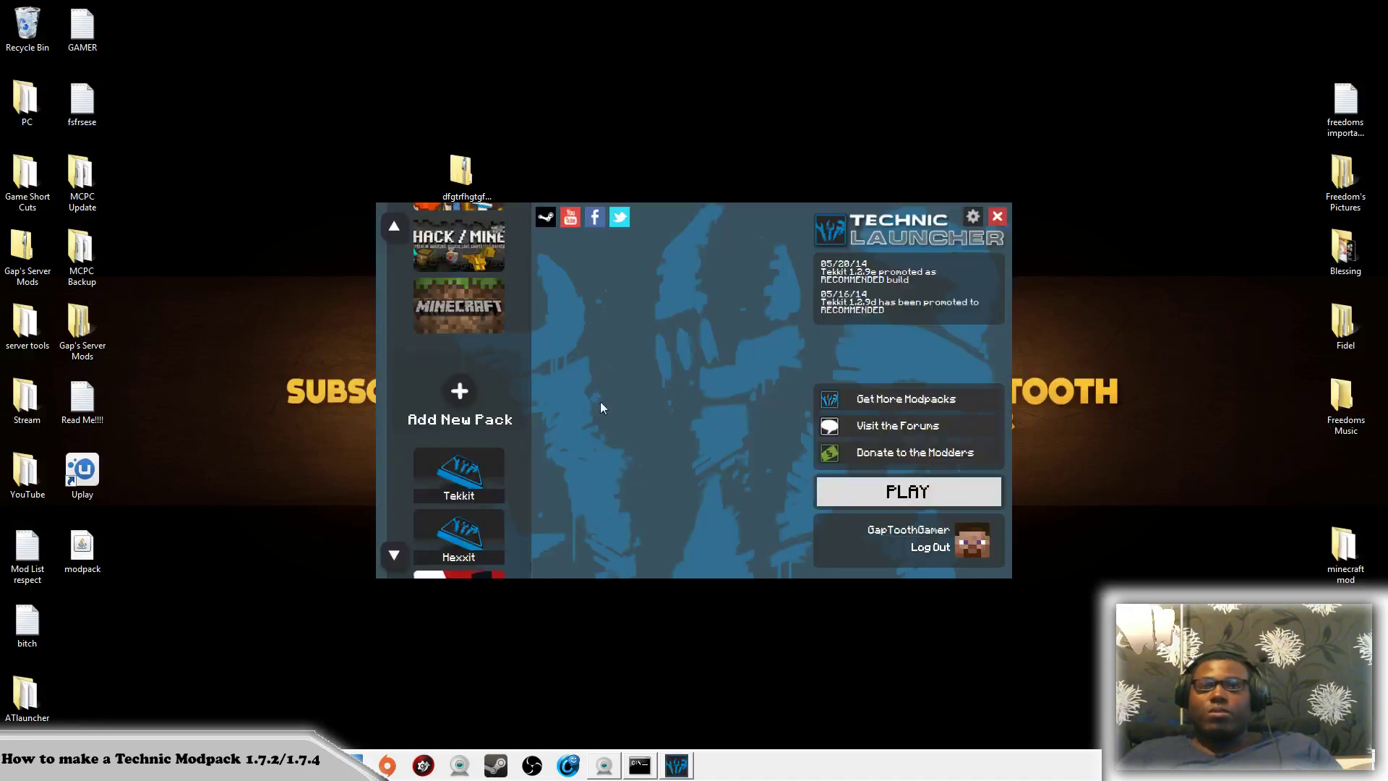
Add Gap's Survival With Friends to the launcher as a new pack using the copied Platform URL, and select it
click(460, 393)
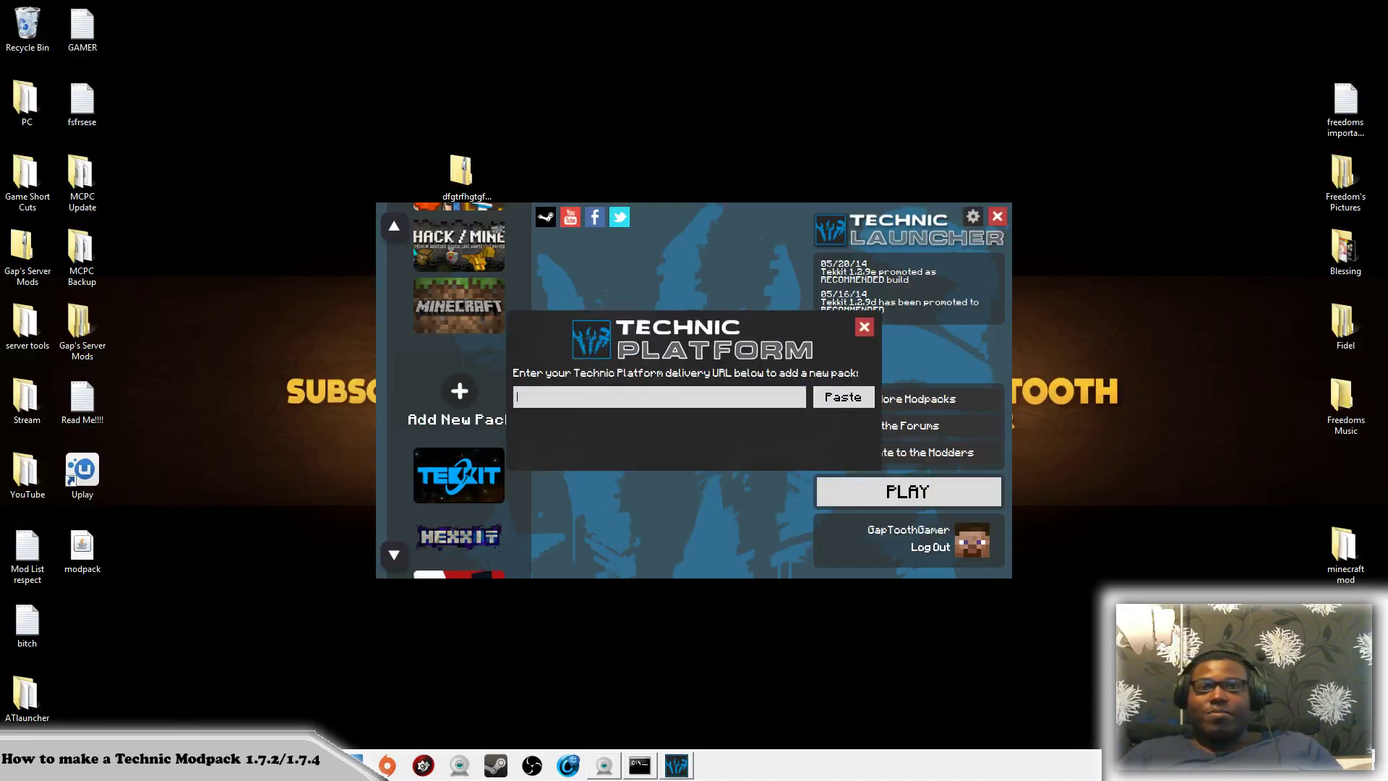
click(844, 397)
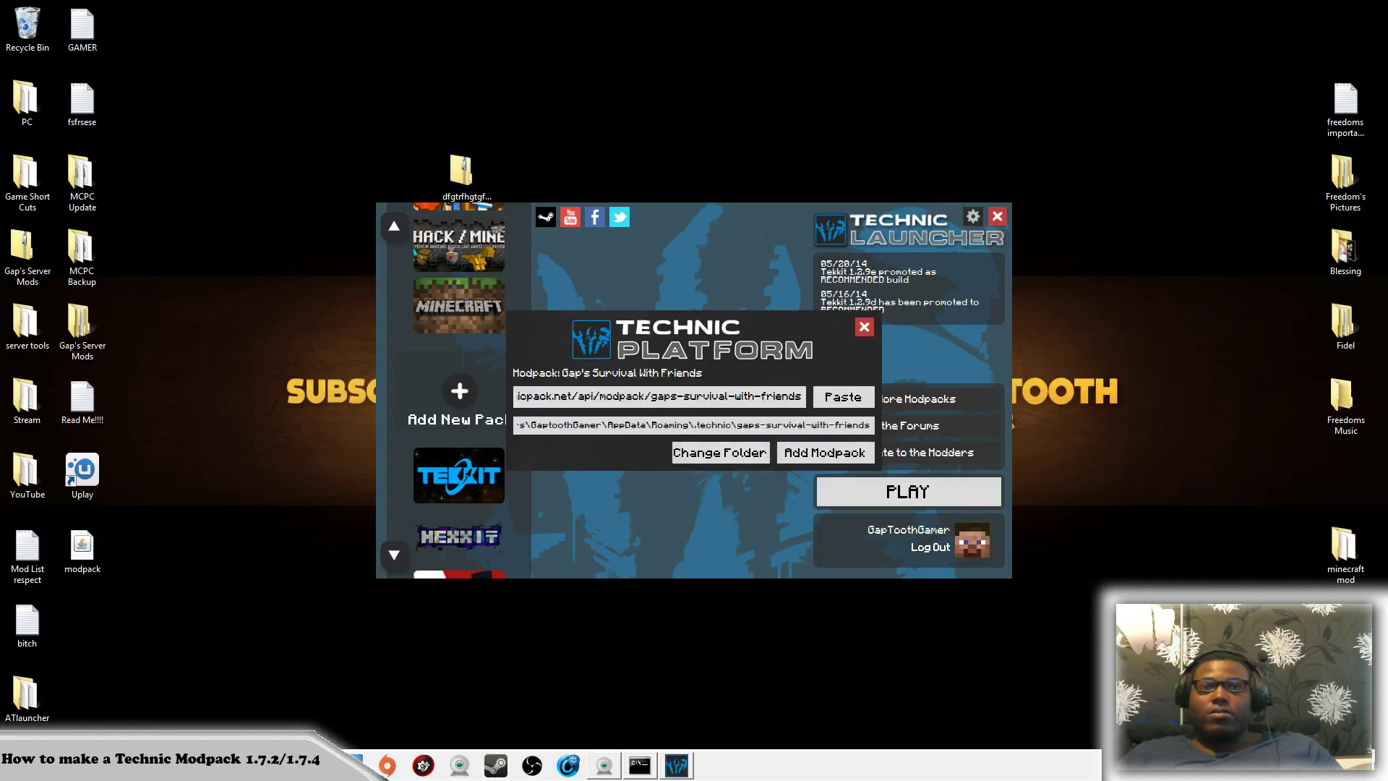
click(835, 455)
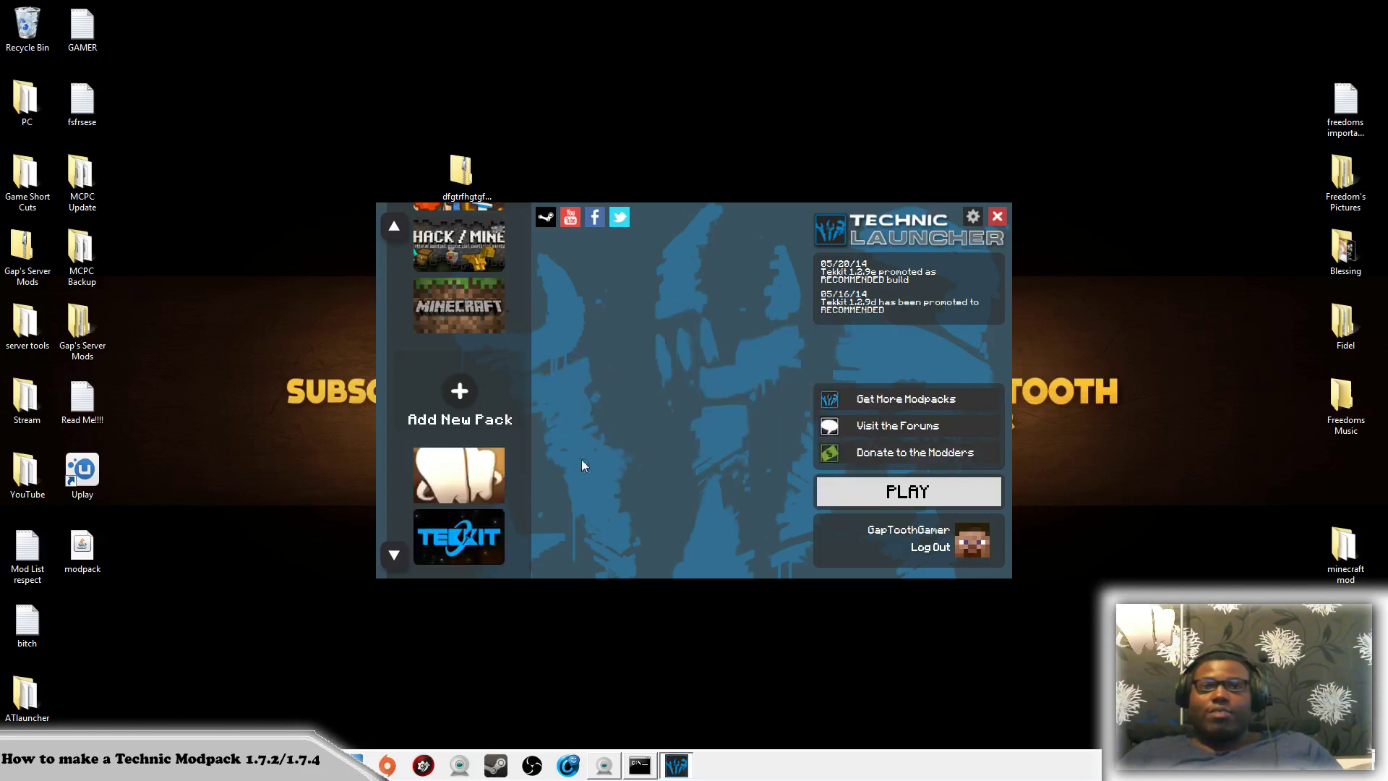
click(475, 466)
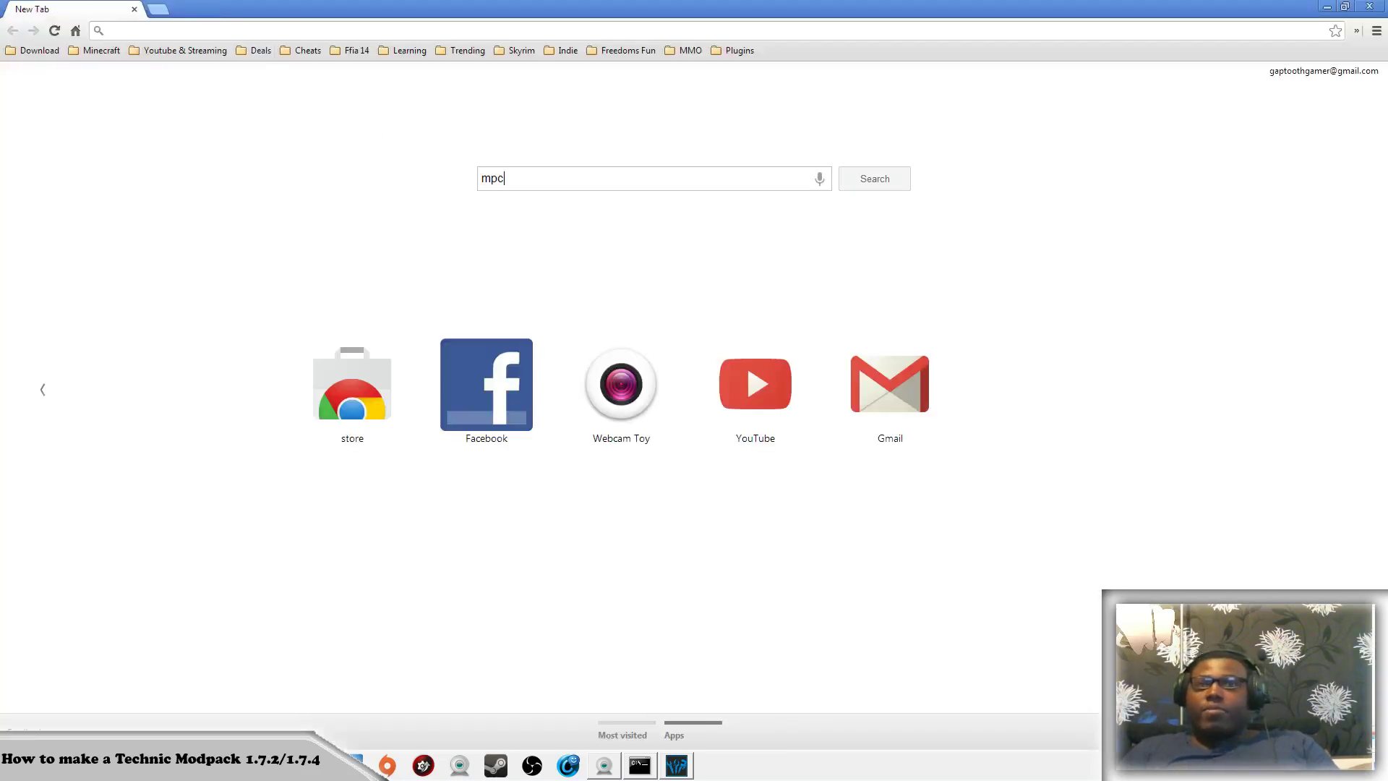
key(Return)
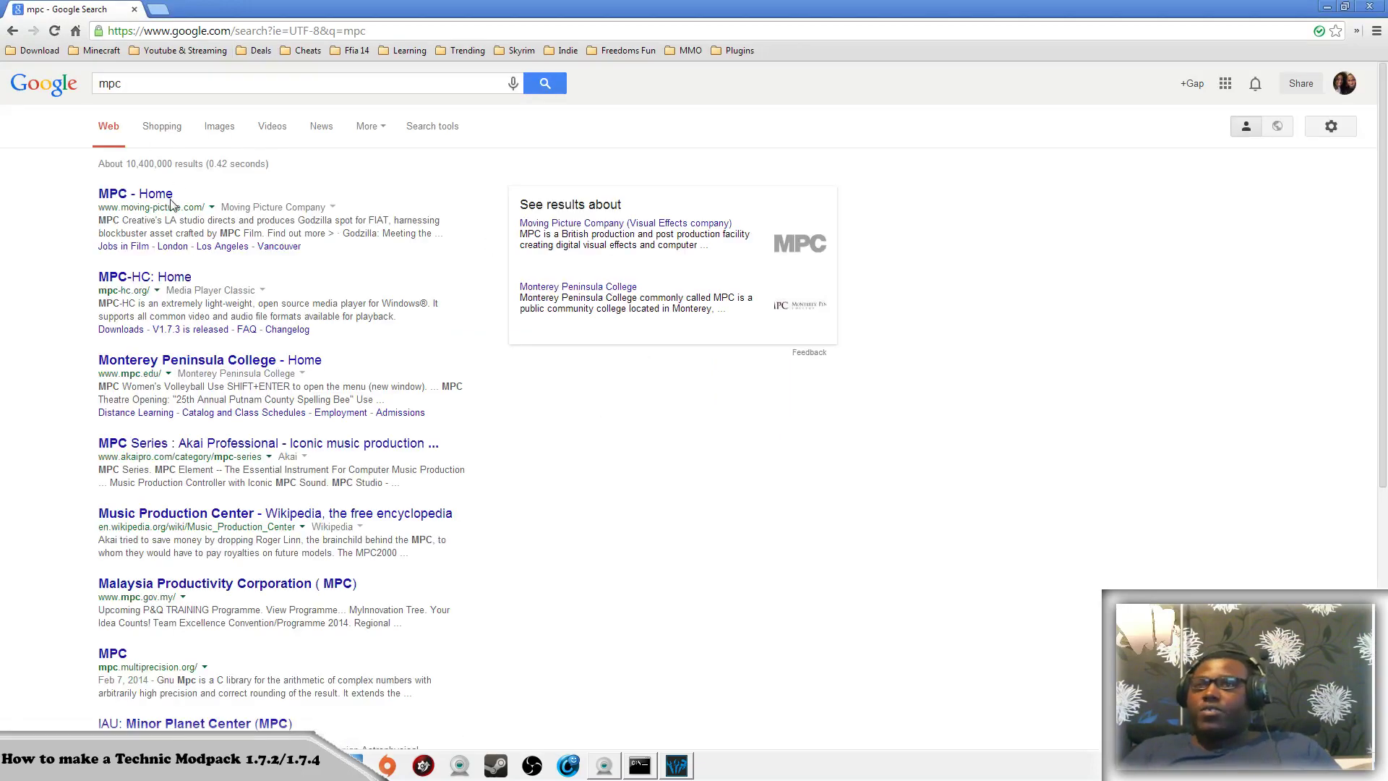
click(227, 91)
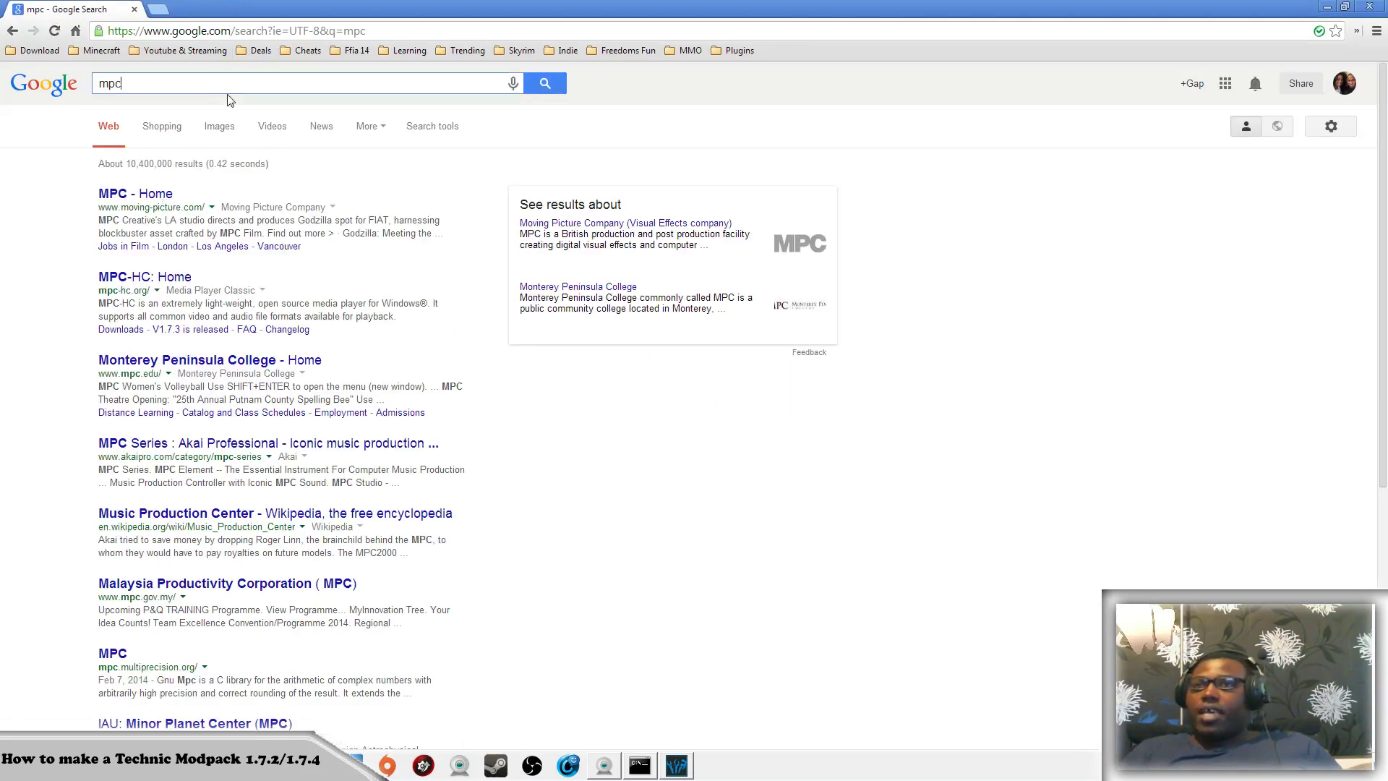
key(BackSpace)
key(BackSpace)
key(BackSpace)
text(c)
key(BackSpace)
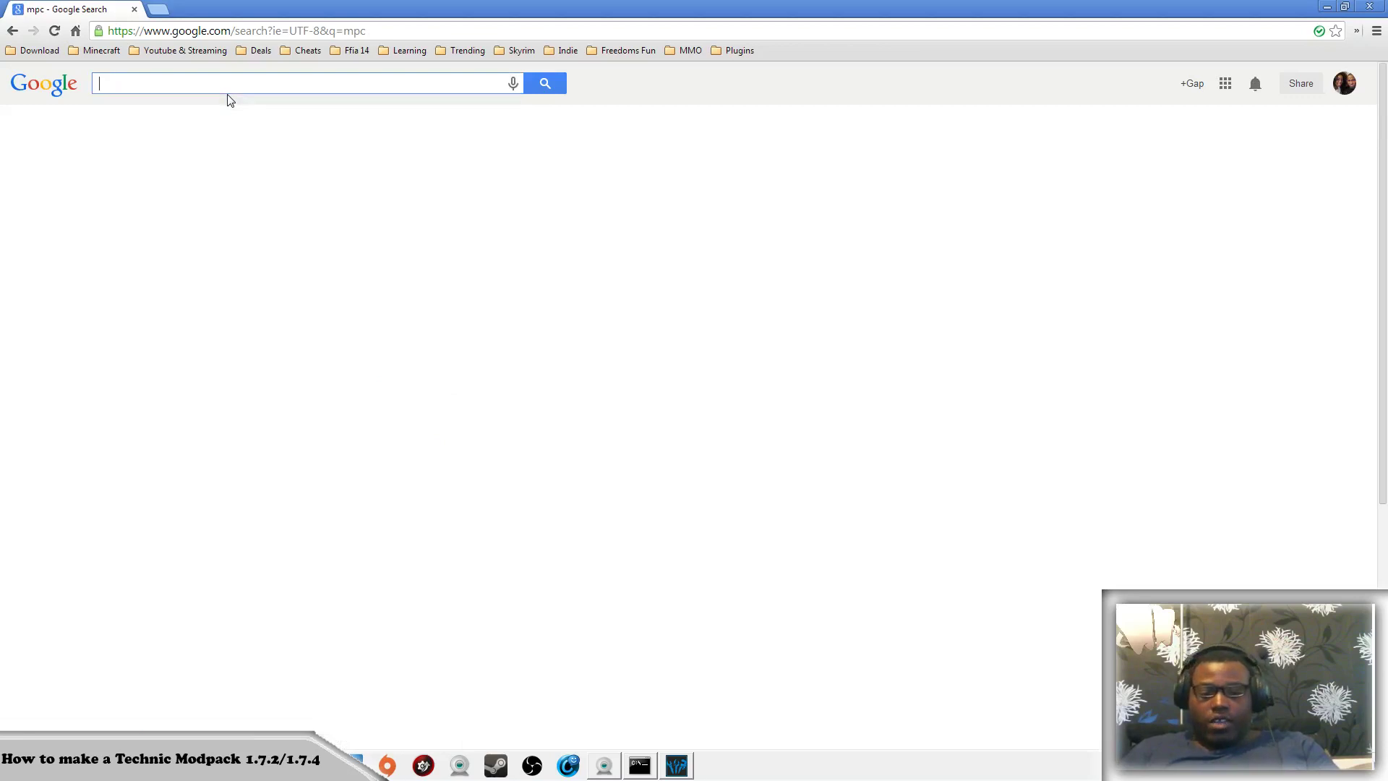
Search Google for mcpc, view the MCPC-Plus Jenkins build page on MD-5.net and close the browser
text(mcpc)
key(Return)
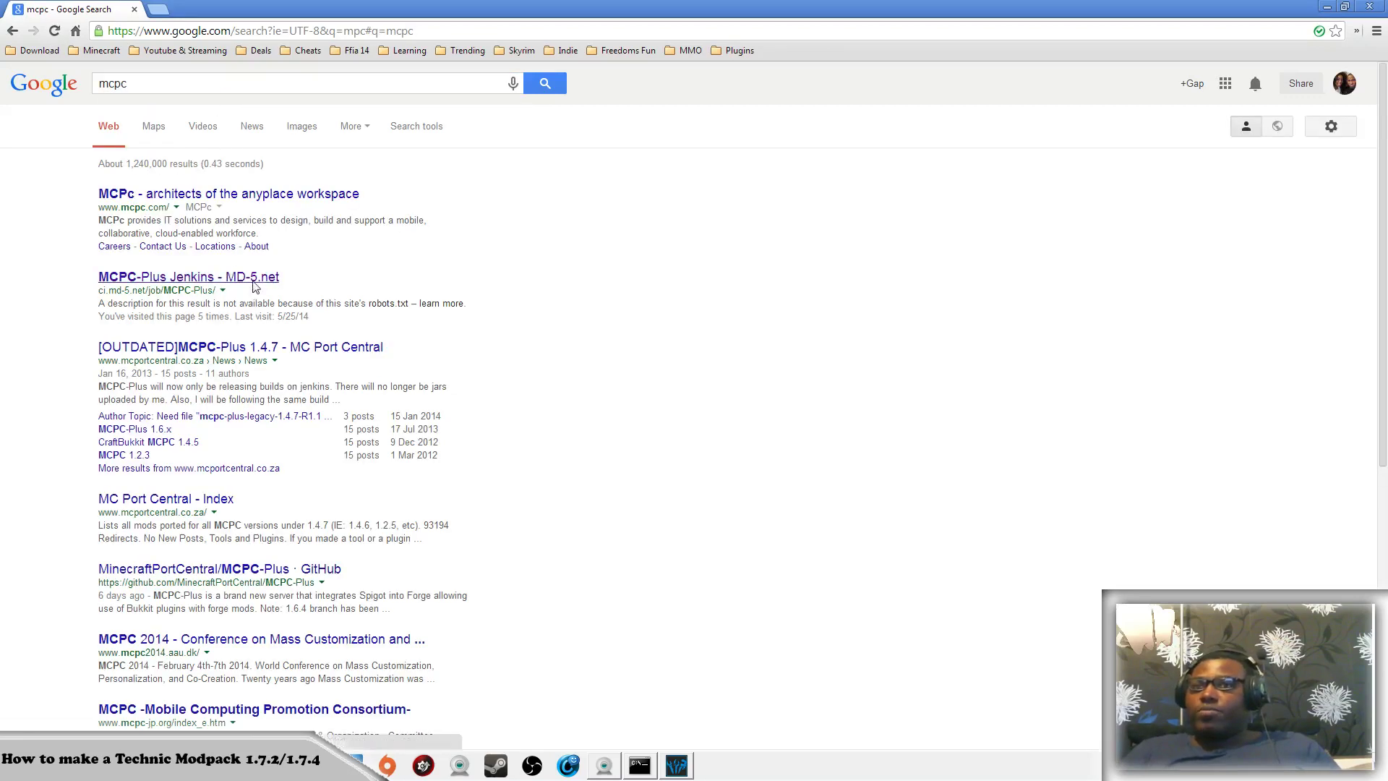
click(266, 278)
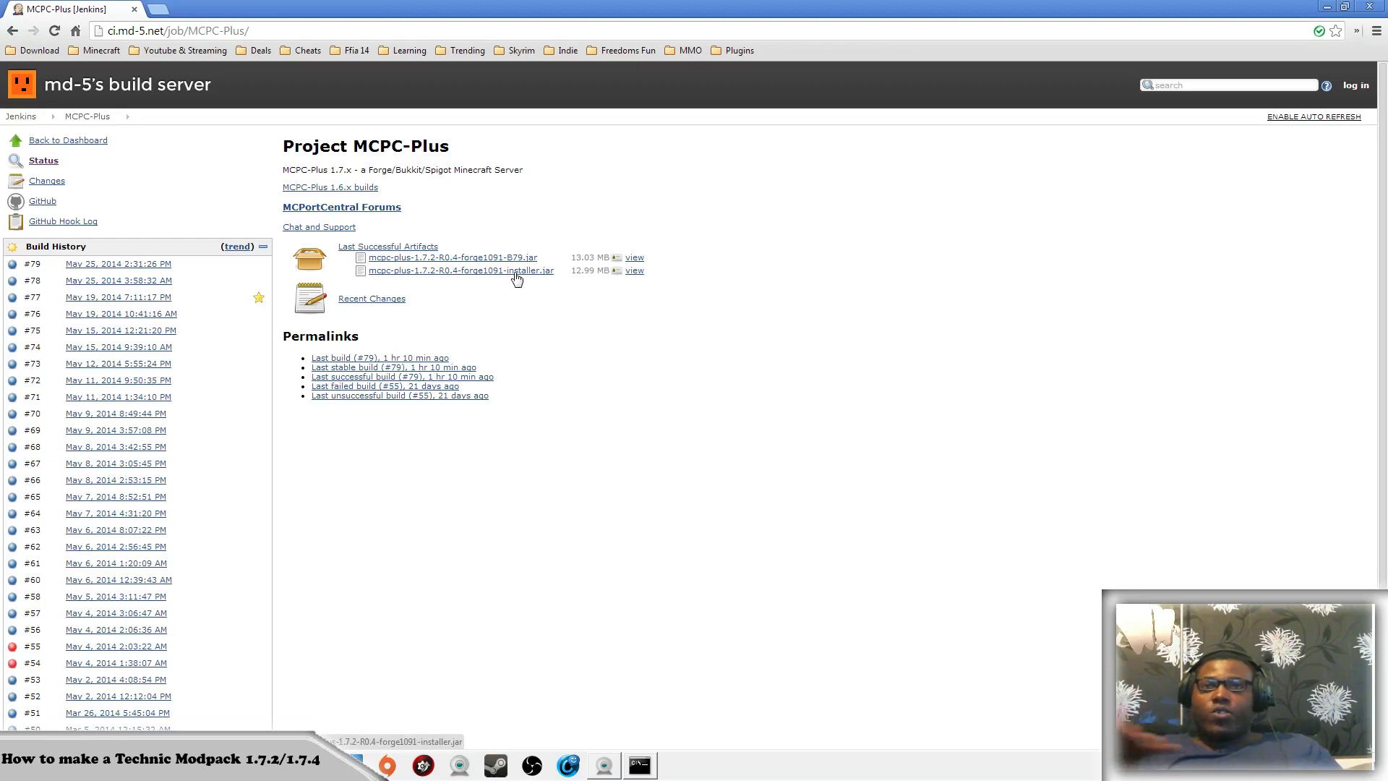
click(1375, 7)
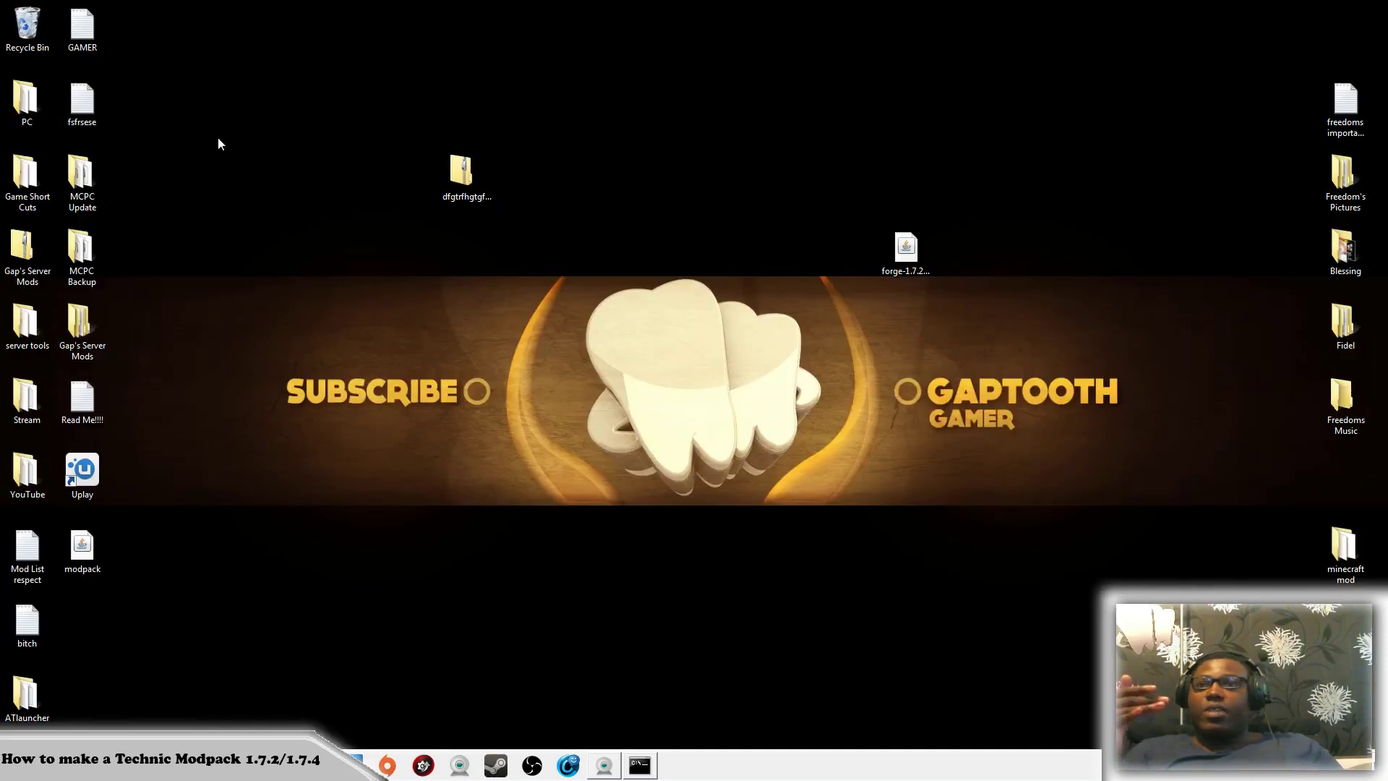
Open the MCPC Update server folder from the desktop and open the mcpc-plus jar file's name for editing
double_click(80, 180)
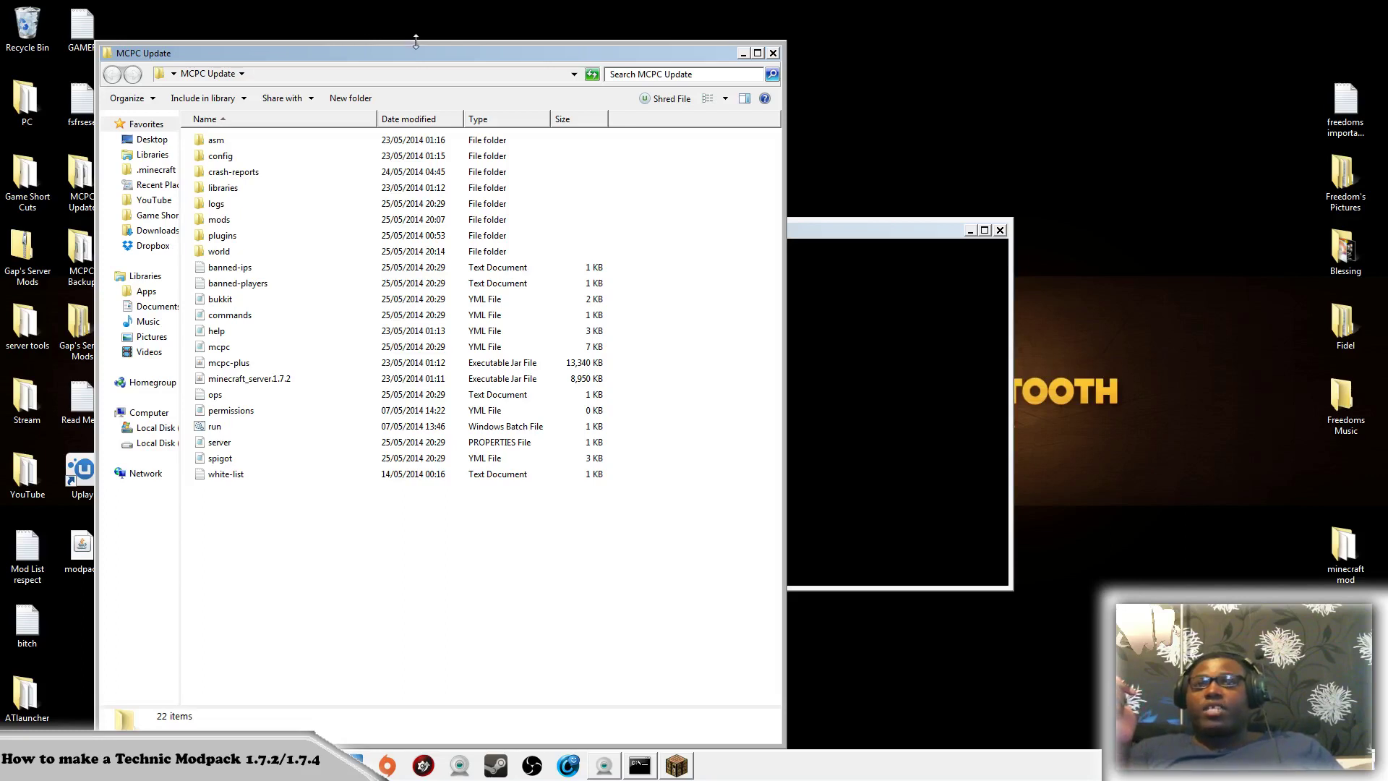
drag(454, 55, 505, 52)
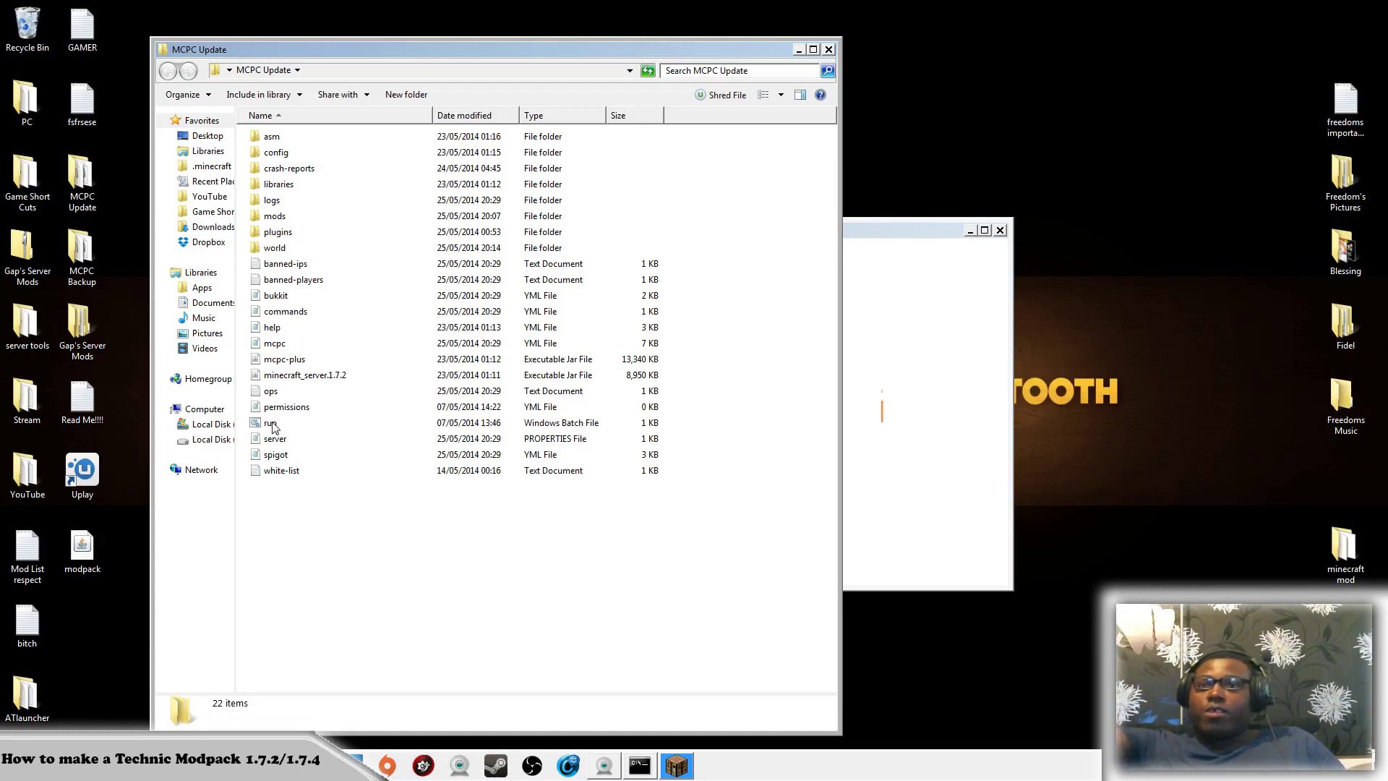
right_click(311, 366)
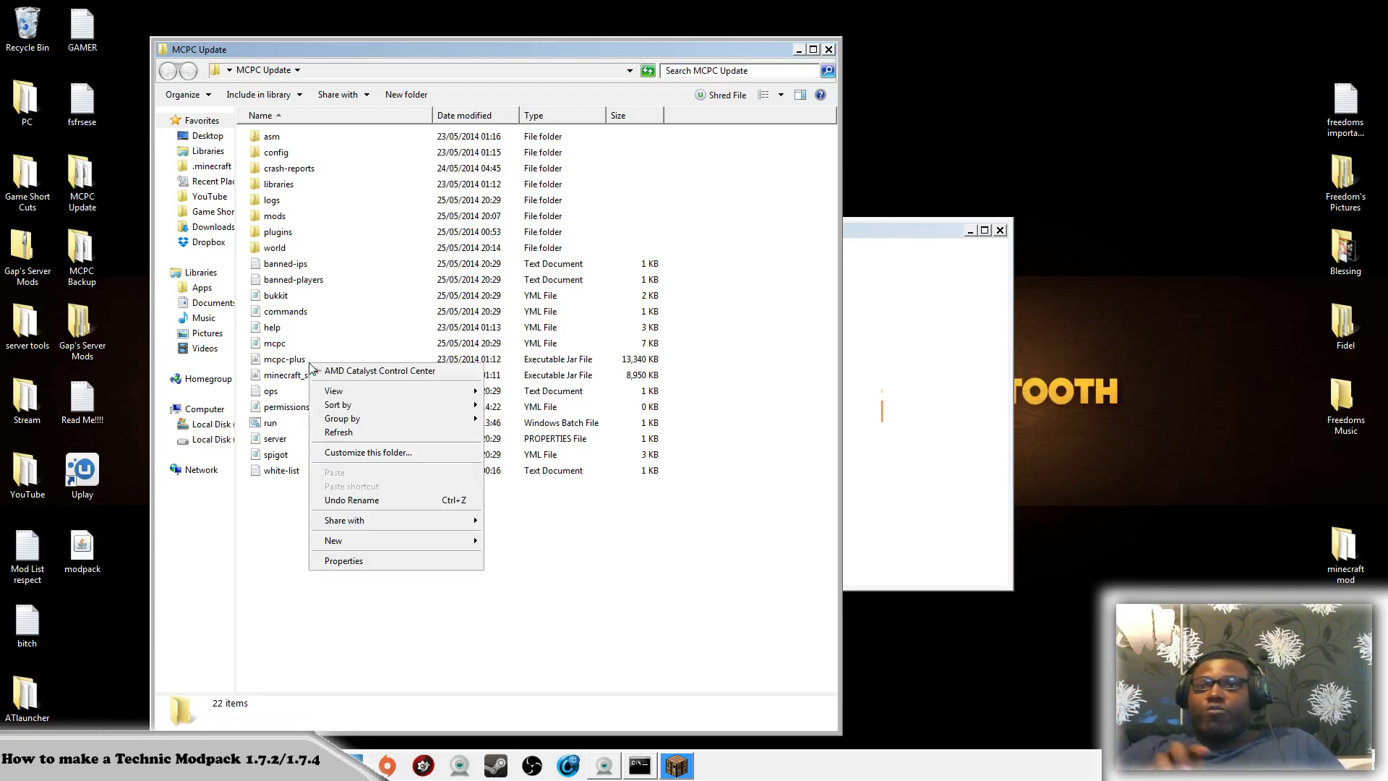
right_click(287, 357)
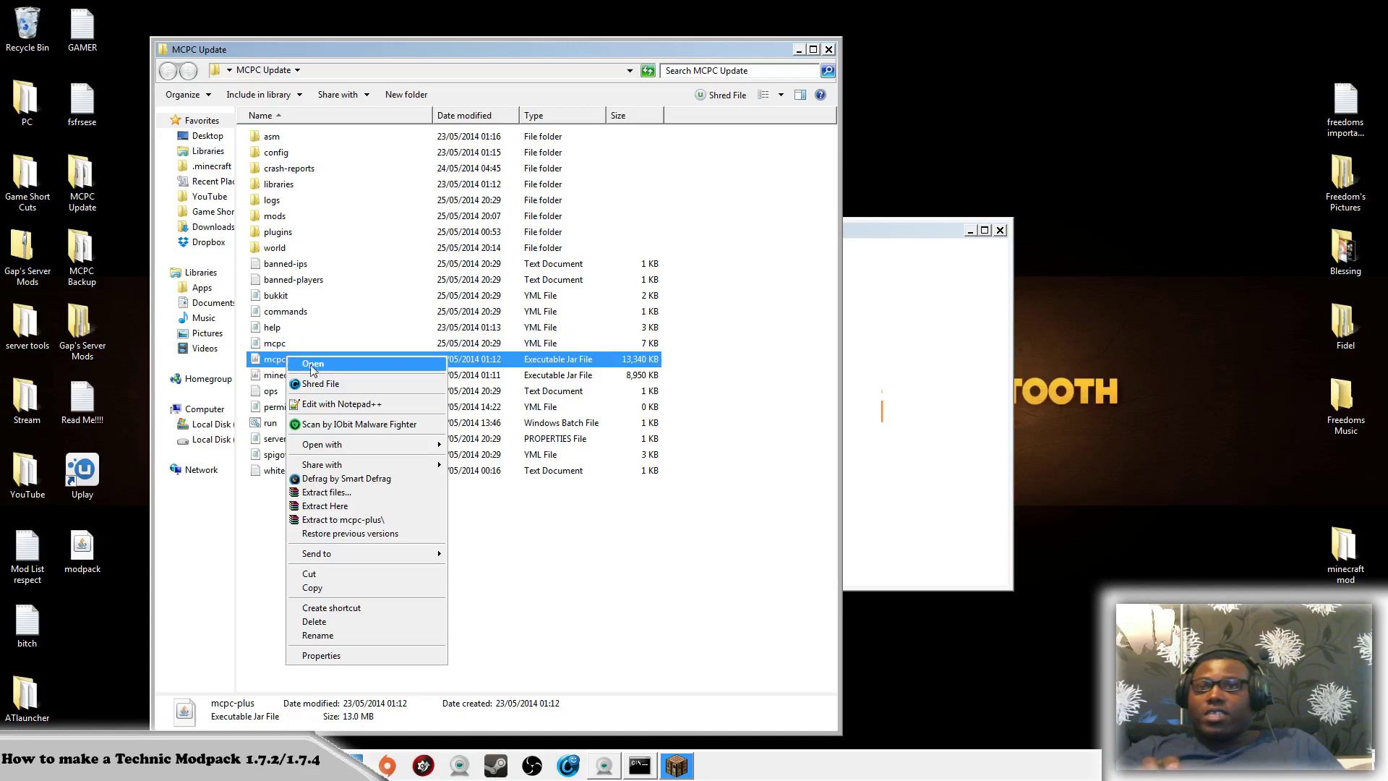
click(318, 636)
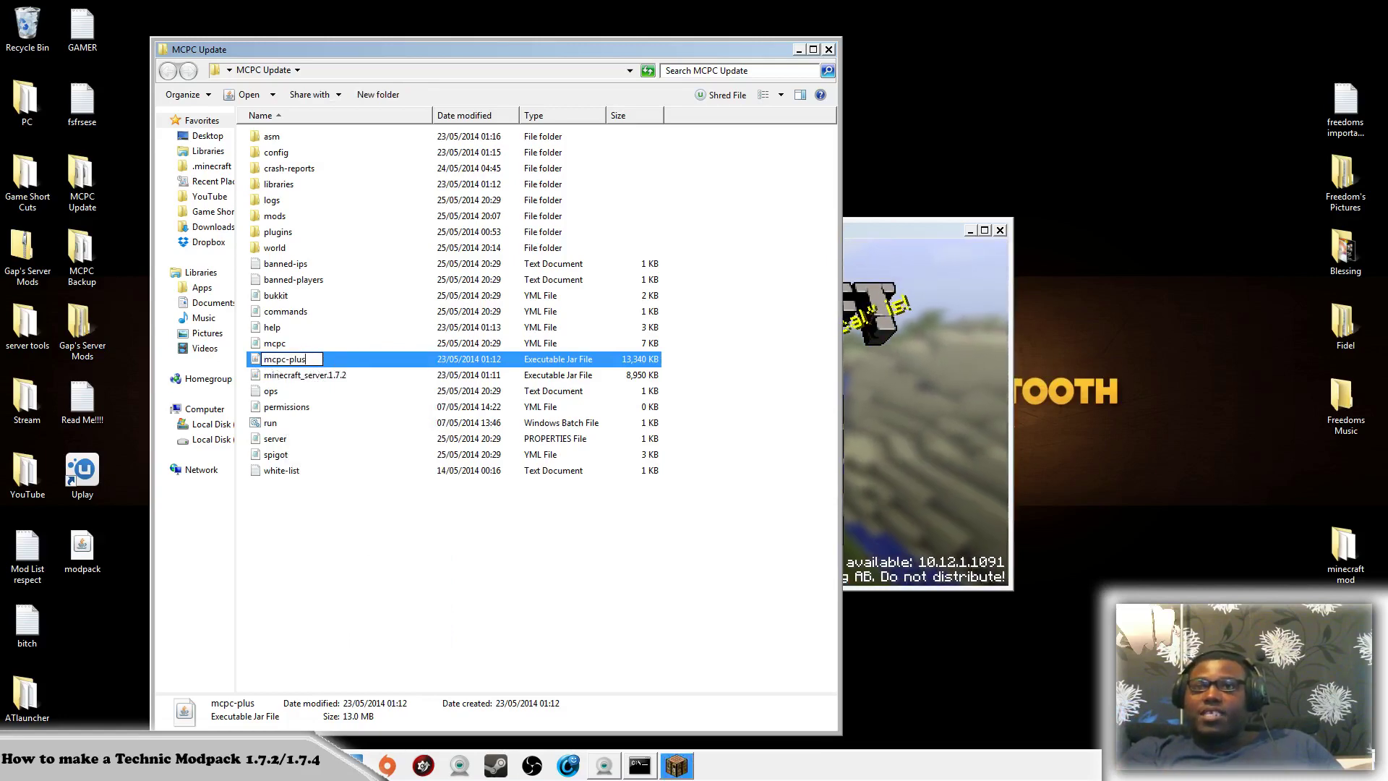
click(353, 512)
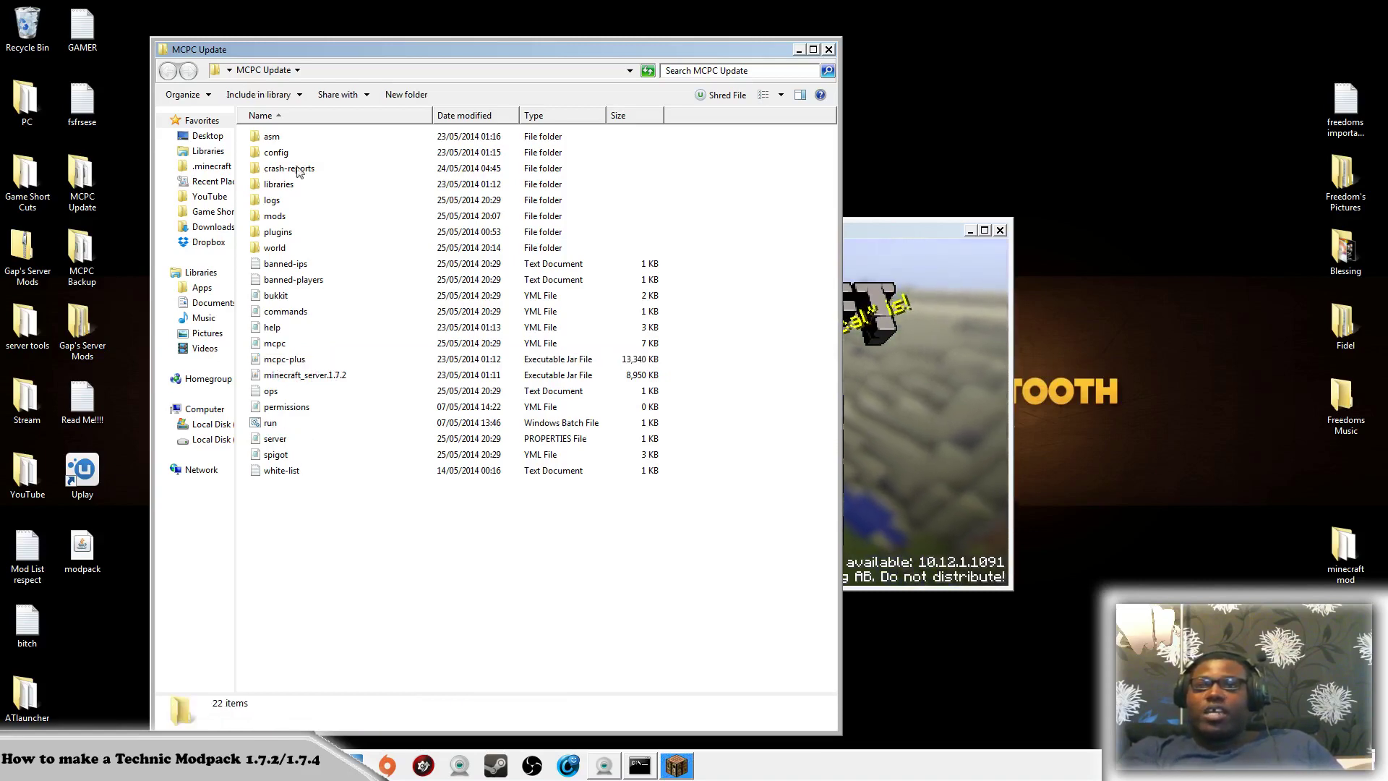
Look inside the server's mods folder, return to MCPC Update and close the folder window
double_click(297, 215)
click(167, 70)
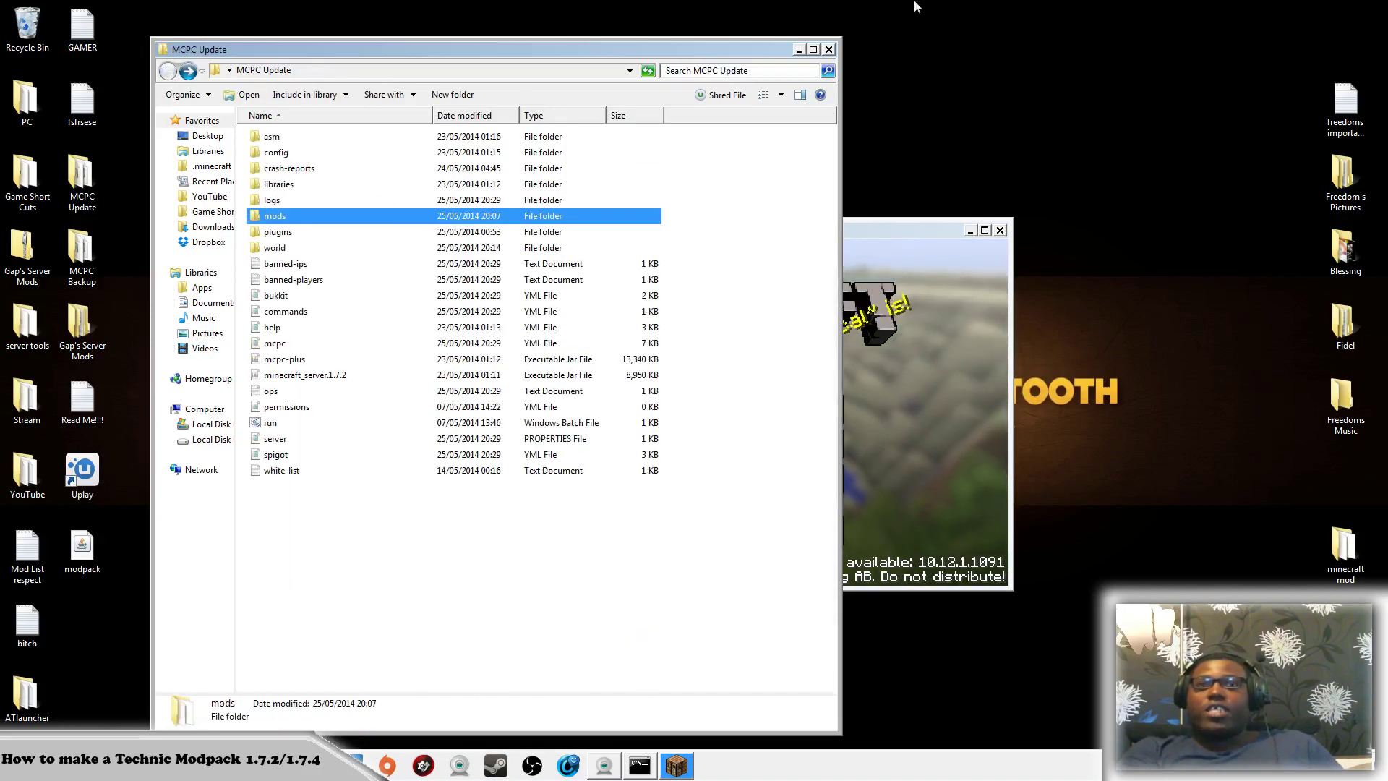
click(829, 50)
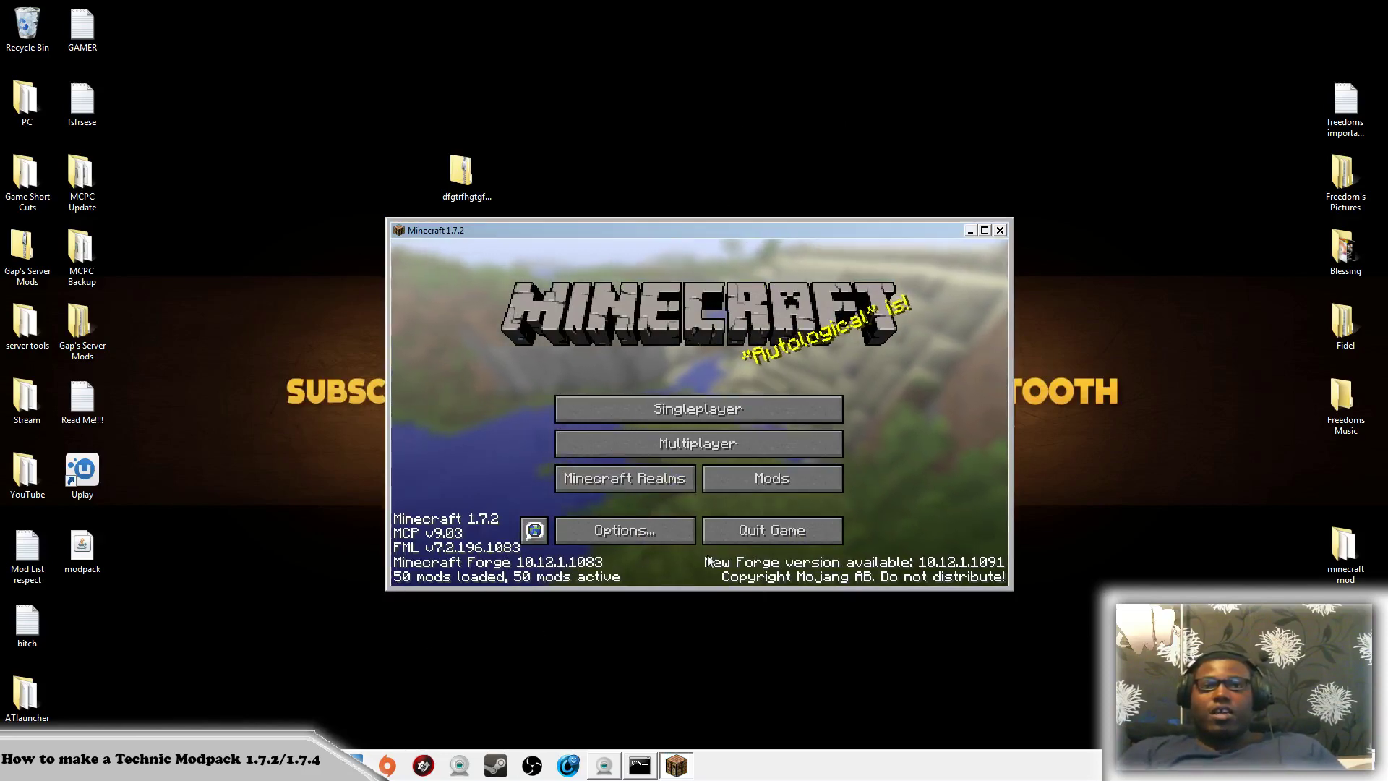
Check the running server's console output, minimize that window and open Multiplayer in Minecraft
click(640, 768)
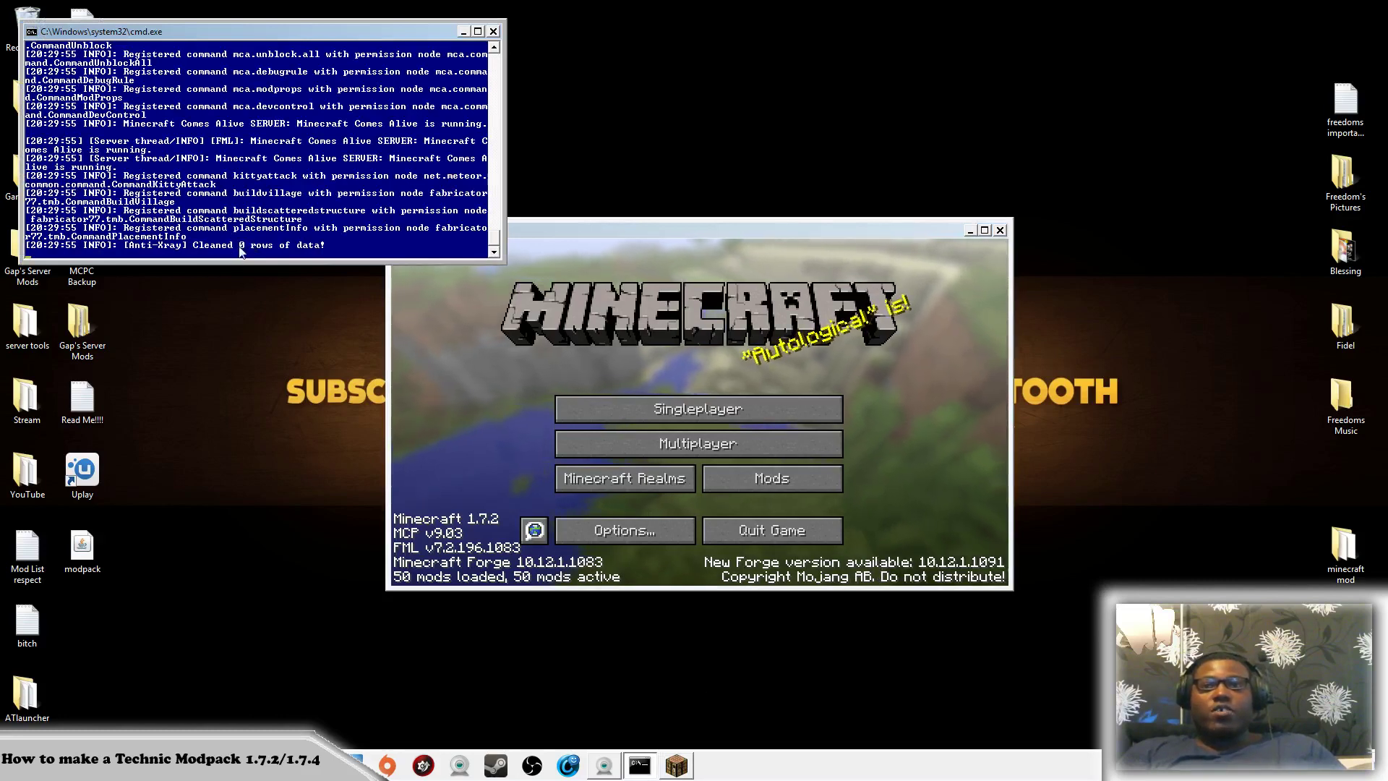
click(463, 32)
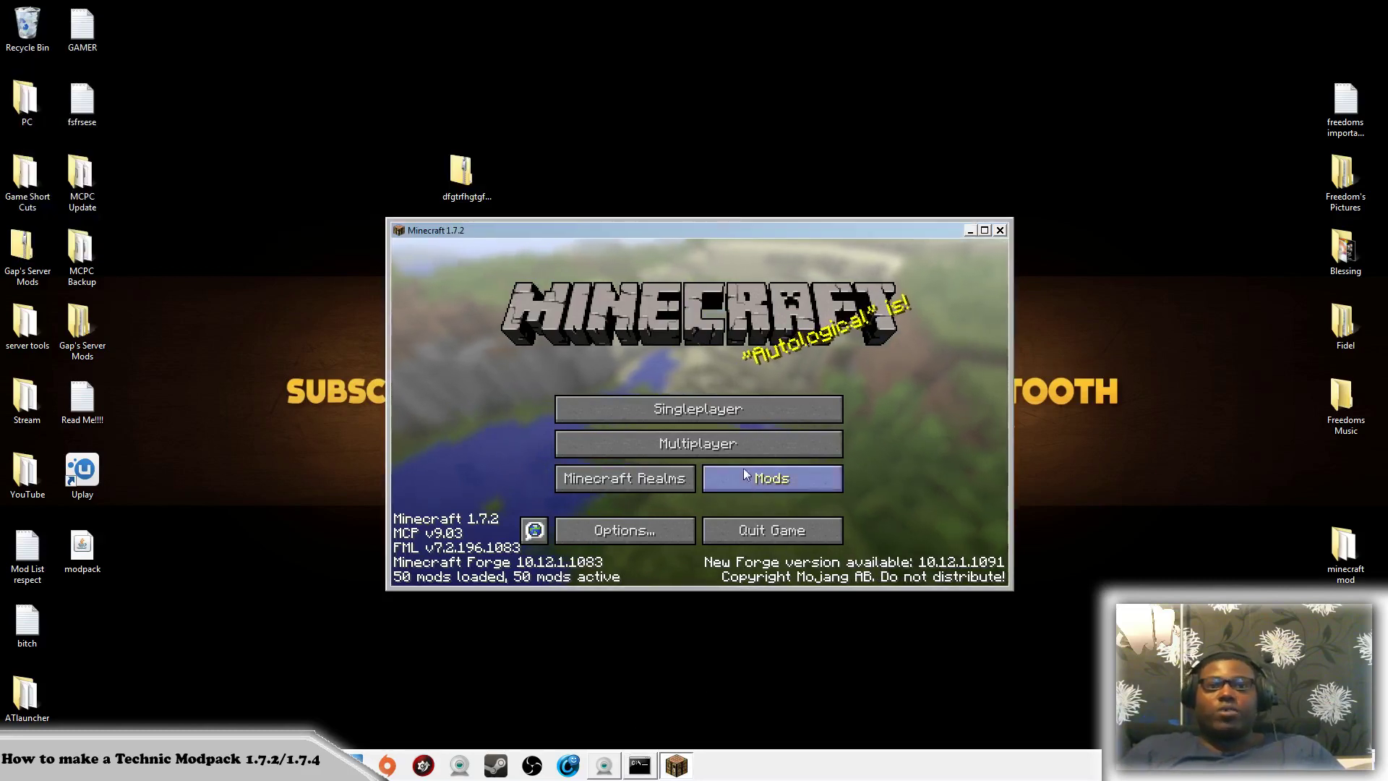
click(749, 447)
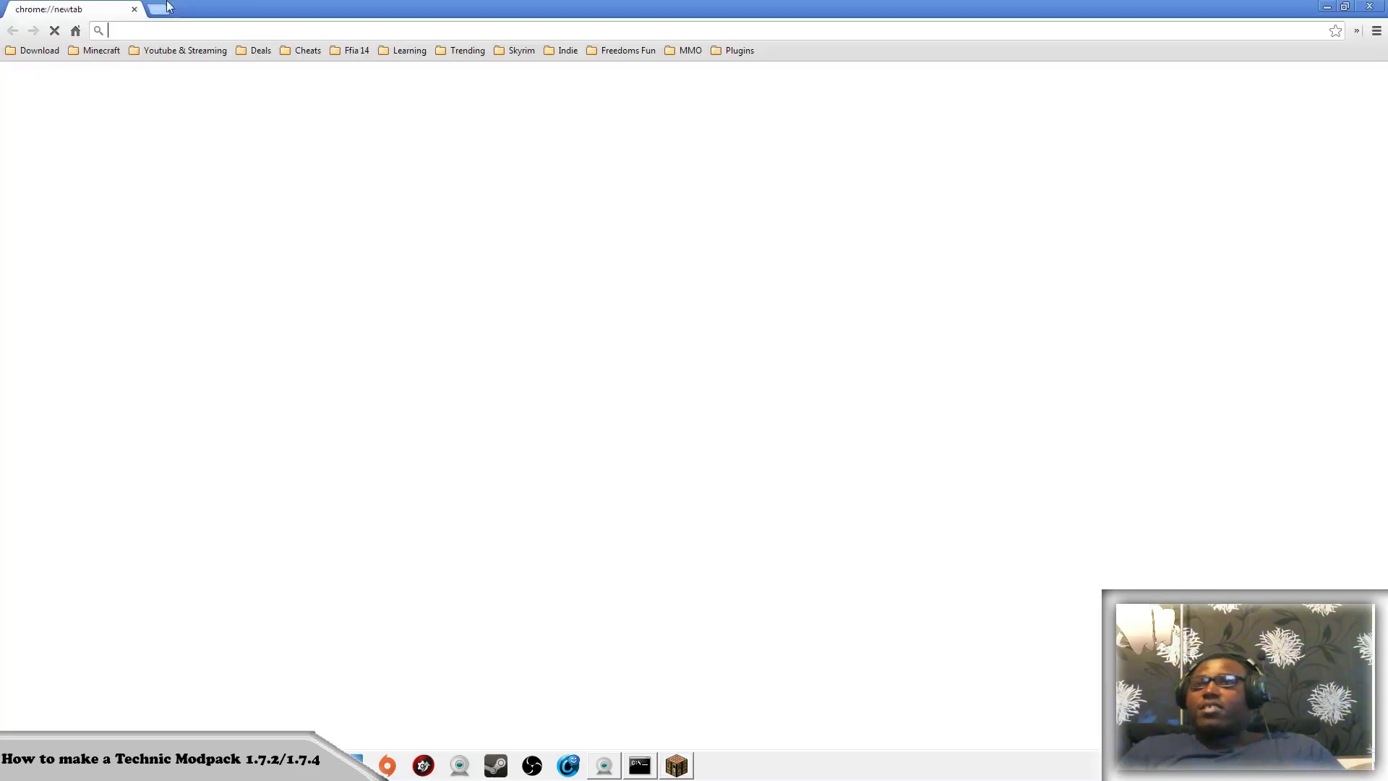
Switch to the browser and load the moobot Twitch chat moderator bot dashboard from the Youtube & Streaming bookmarks
click(173, 51)
click(222, 235)
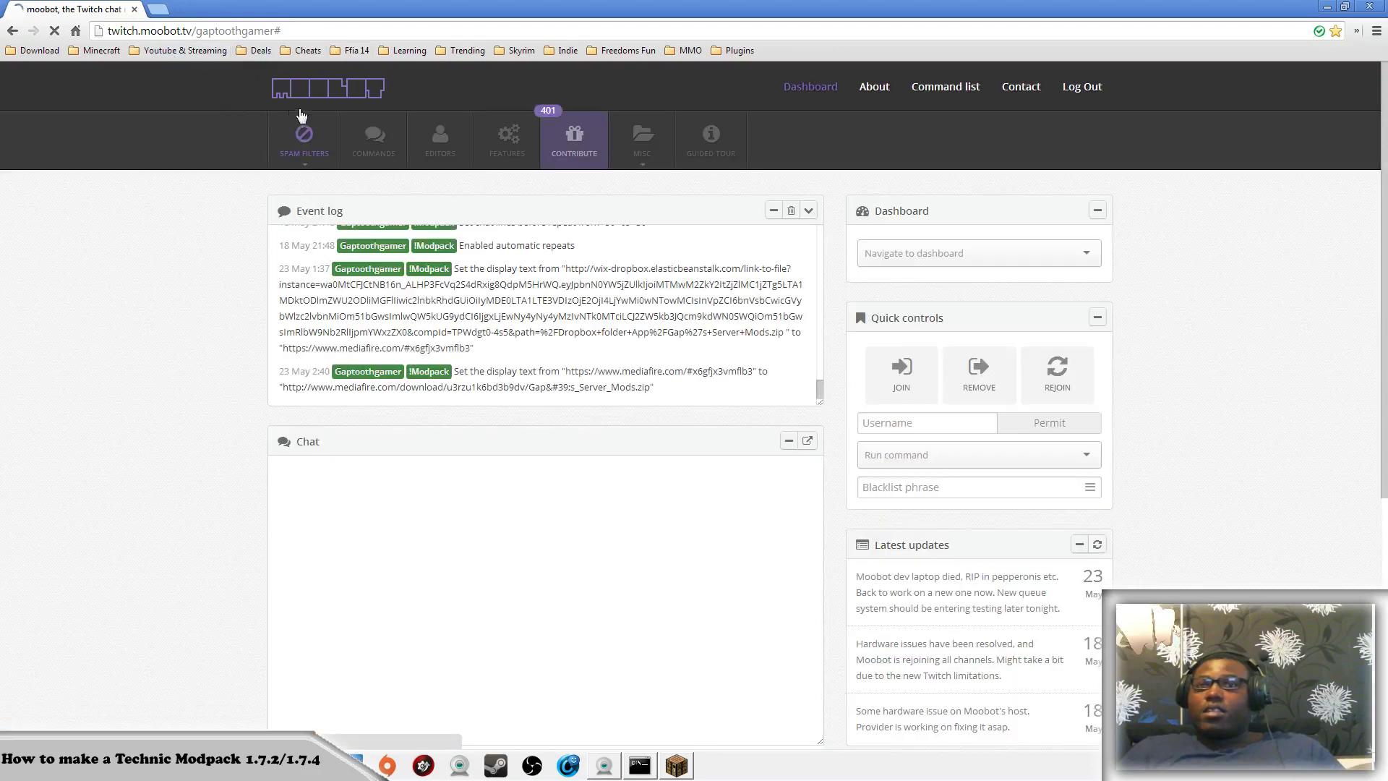
Copy the server address from the !ip entry in moobot's list of commands and switch back to Minecraft
click(373, 159)
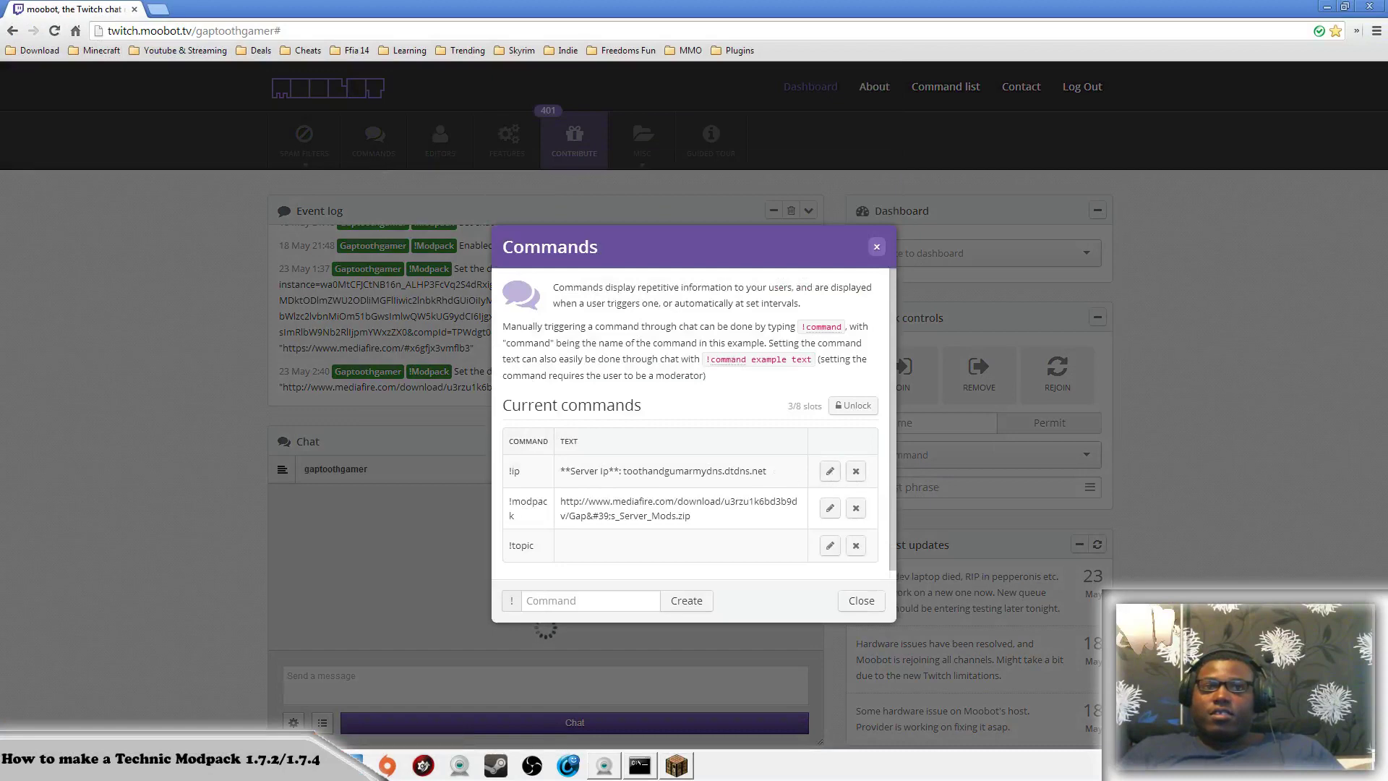
drag(767, 472, 633, 472)
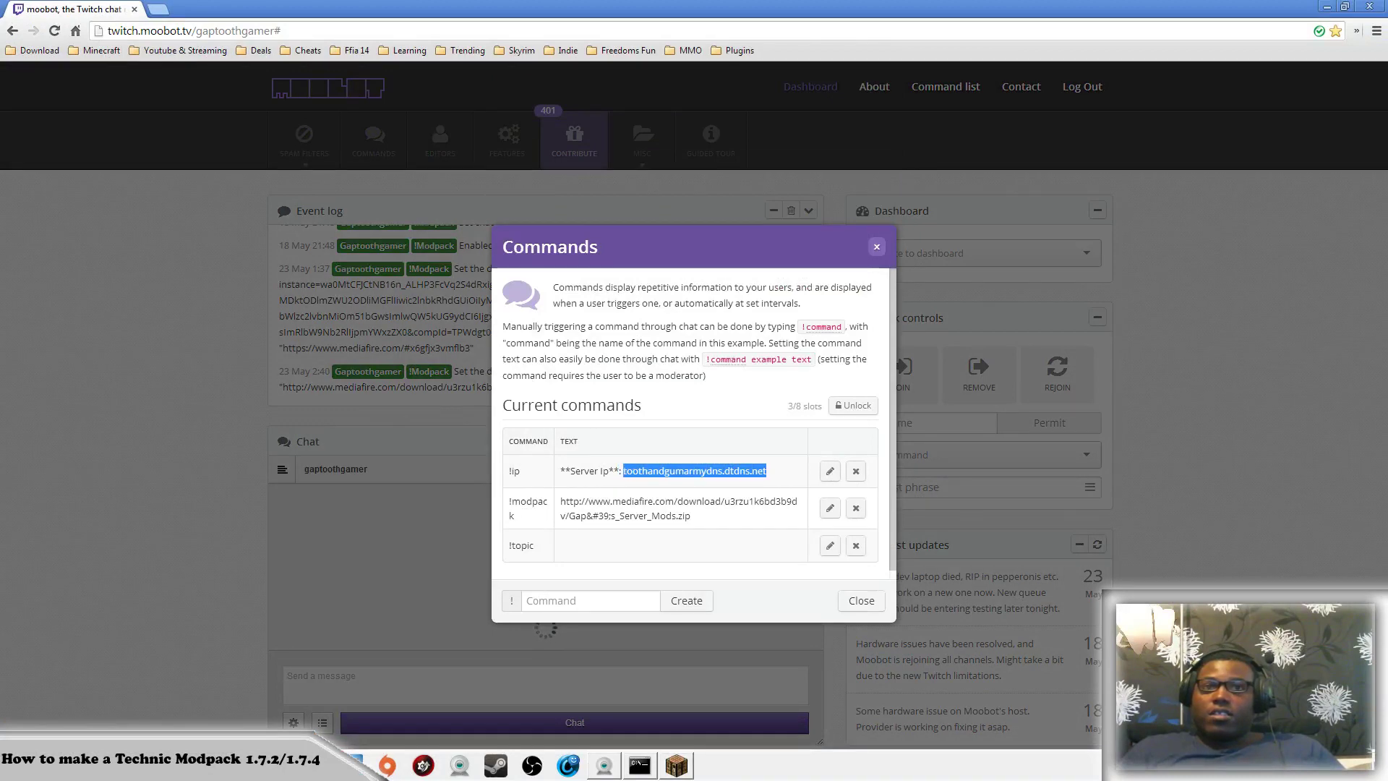
click(676, 765)
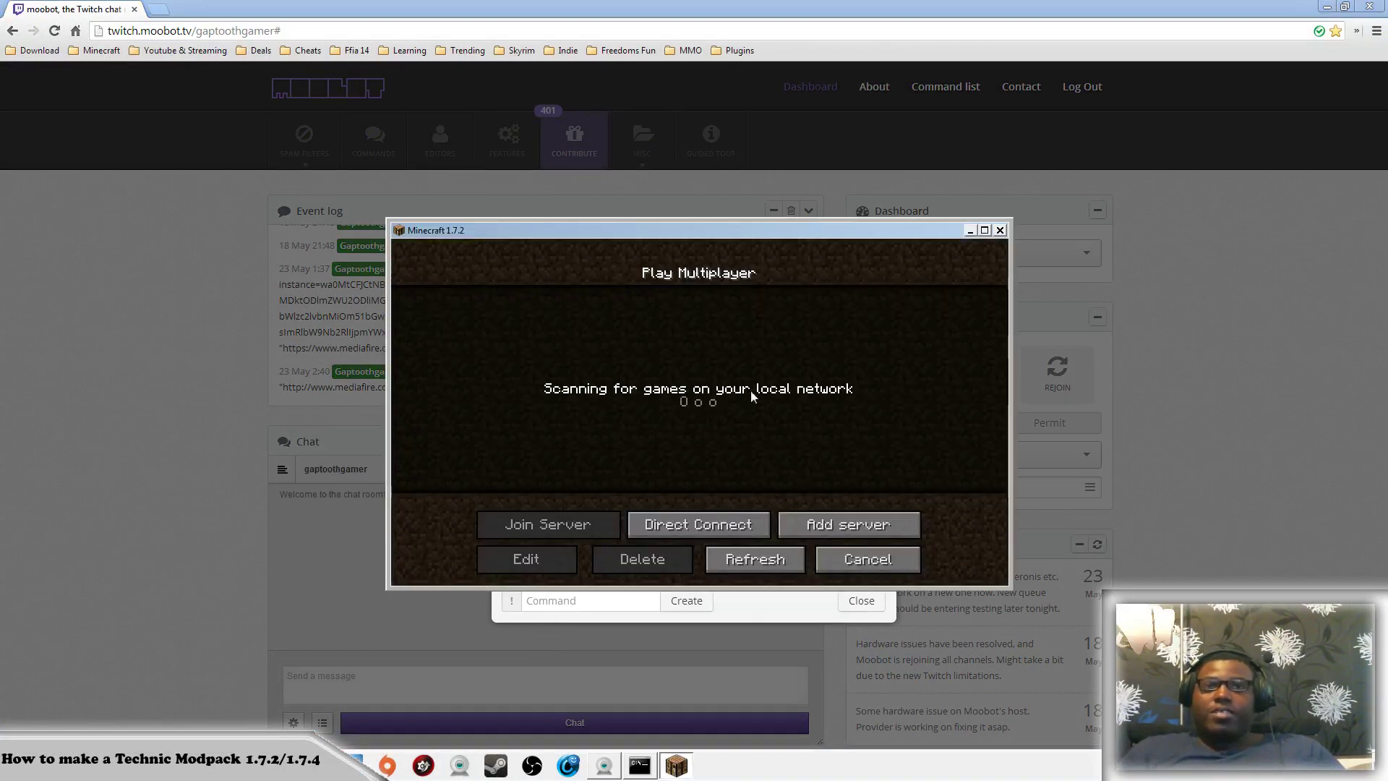
Add a multiplayer server with the address toothandgumarmydns.dtdns.net, keeping the name Minecraft Server, and join it
click(838, 522)
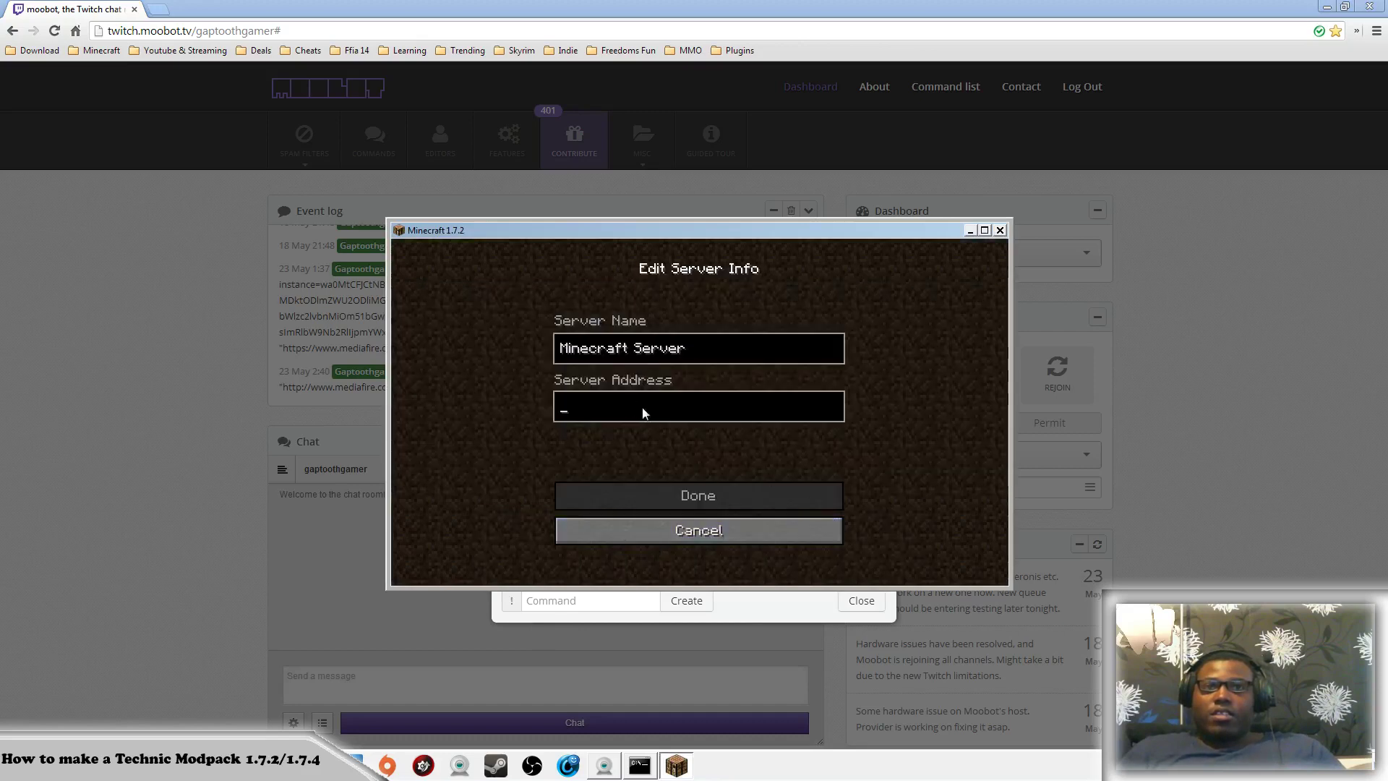
text(toothandgumarmydns.dtdns.net)
click(712, 499)
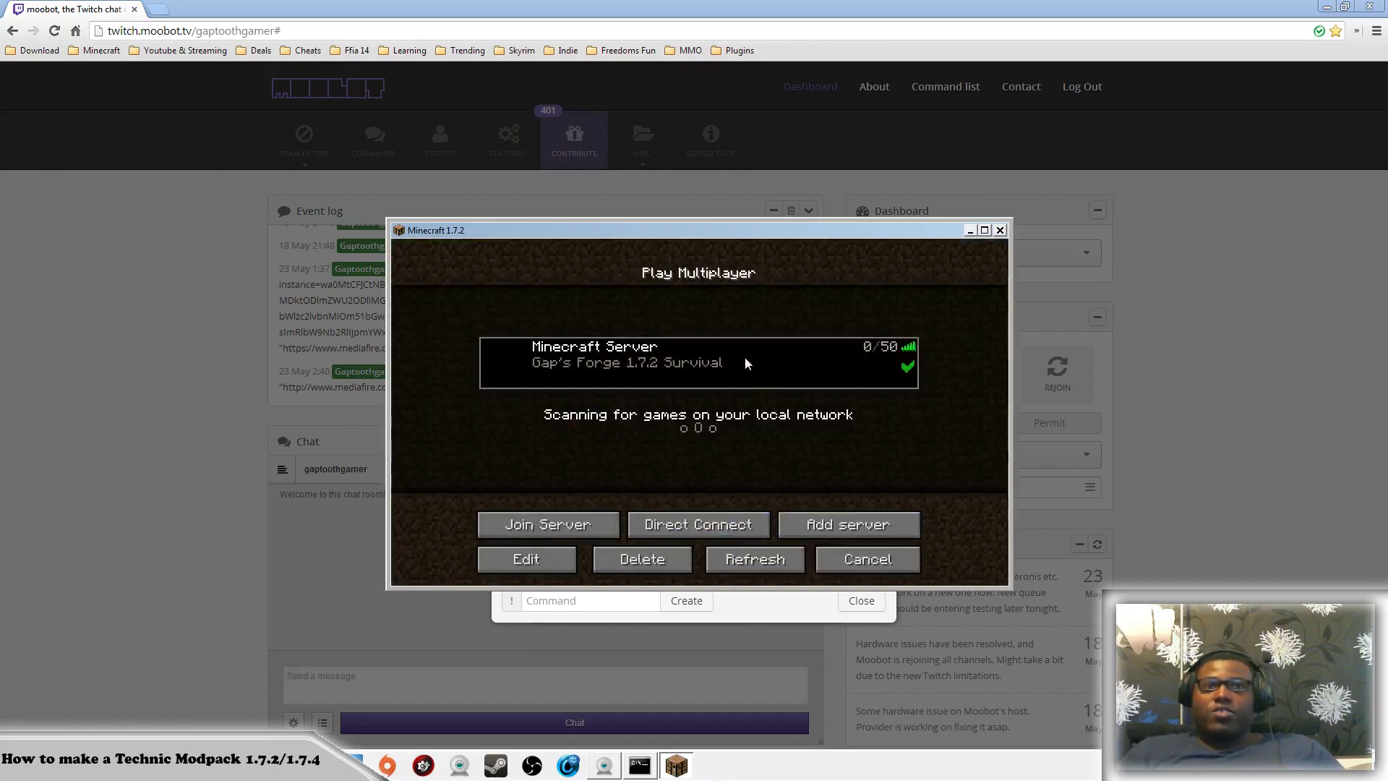
click(544, 523)
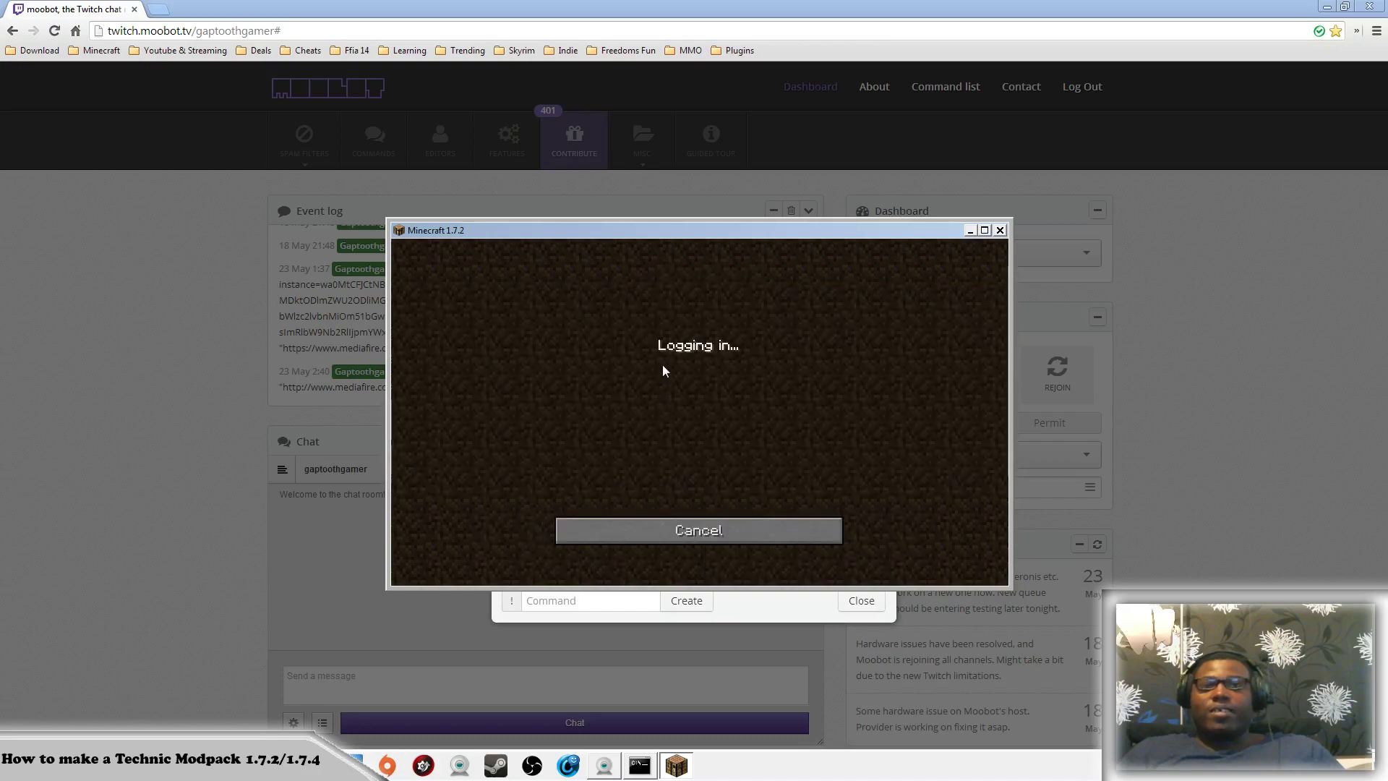